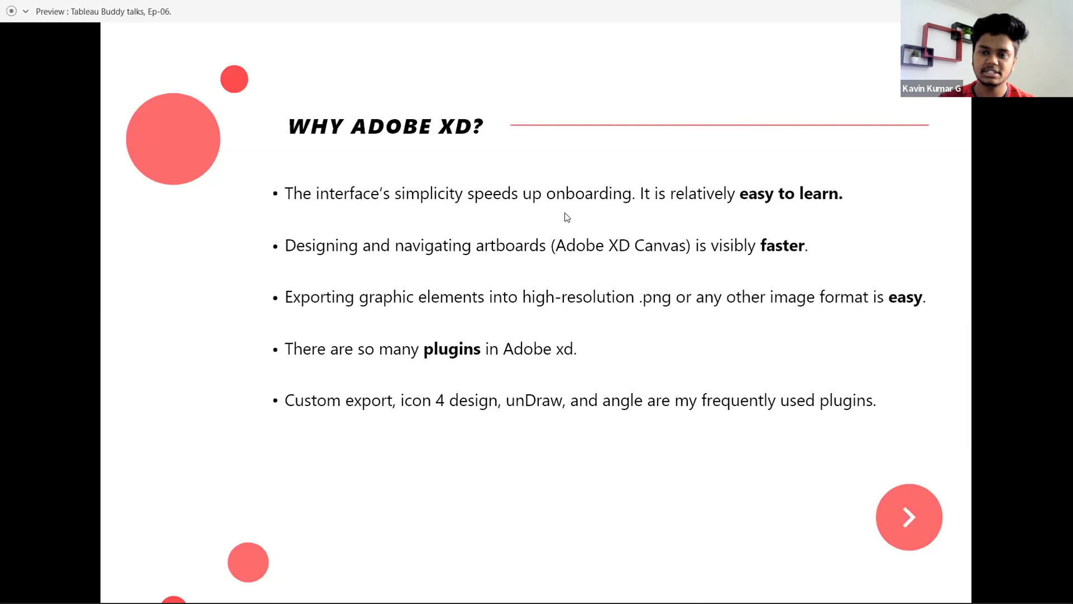
# - Switch from the slide preview to the Adobe XD home window and create a custom-size 2700 x 1500 px artboard
pyautogui.click(907, 507)
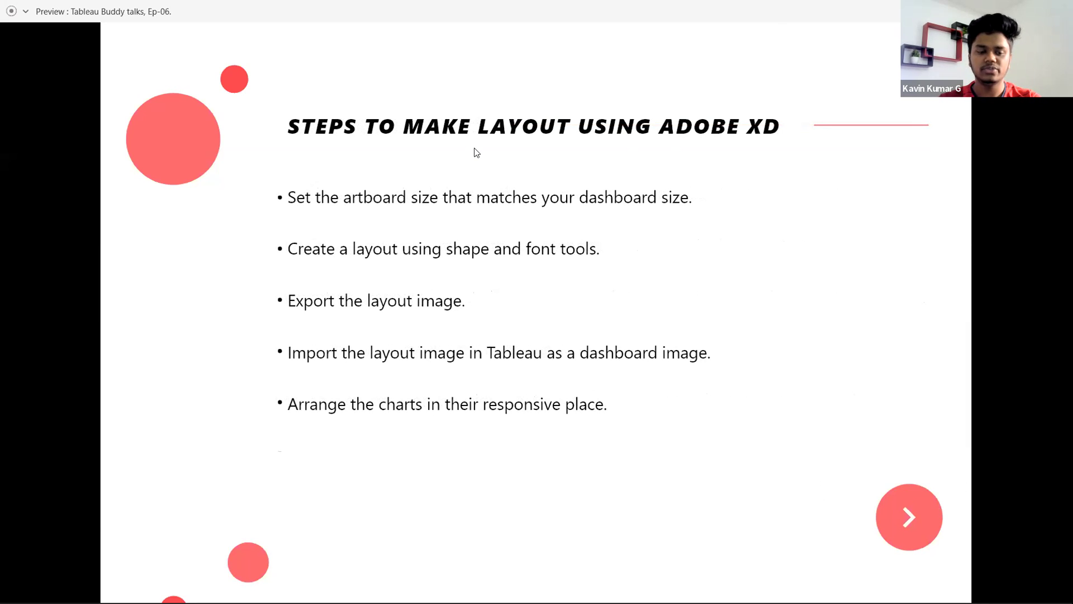
pyautogui.hotkey('alt', 'Tab')
pyautogui.hotkey('alt', 'Tab')
pyautogui.hotkey('alt', 'Tab')
pyautogui.hotkey('alt', 'Tab')
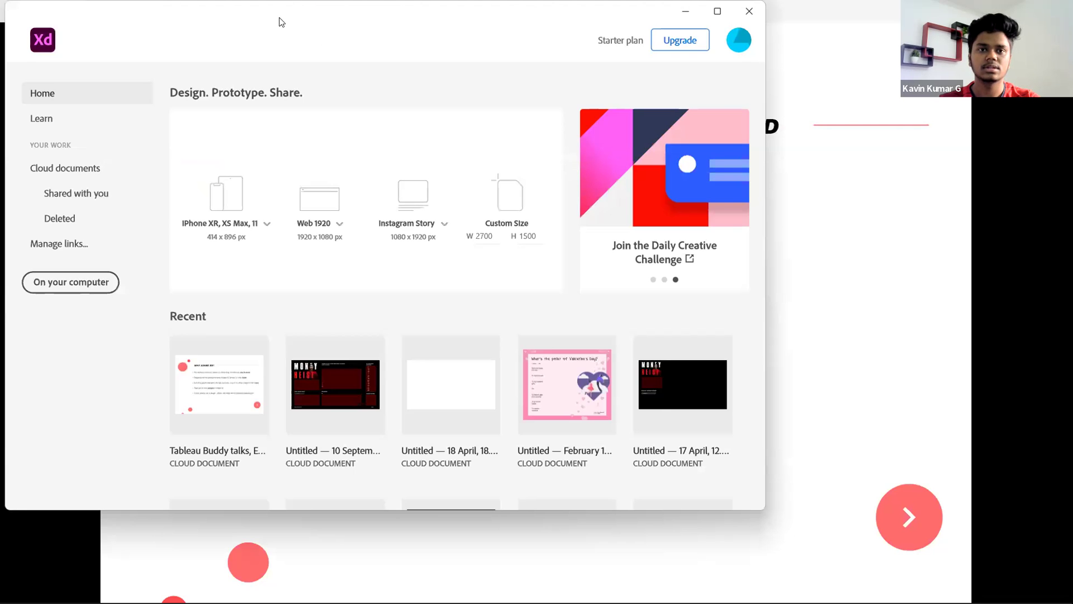
pyautogui.doubleClick(297, 10)
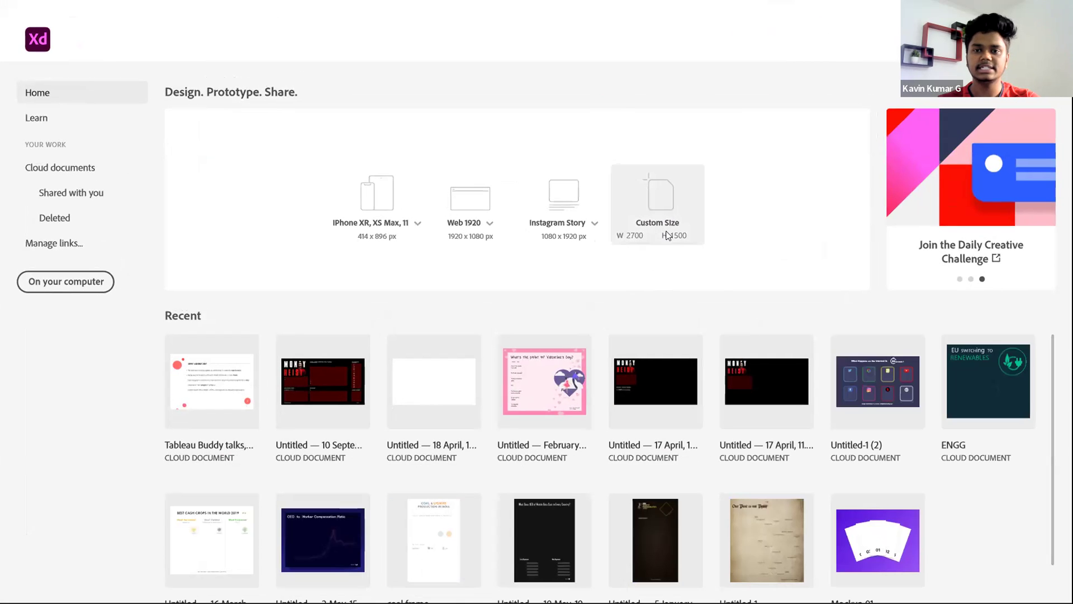
pyautogui.click(676, 213)
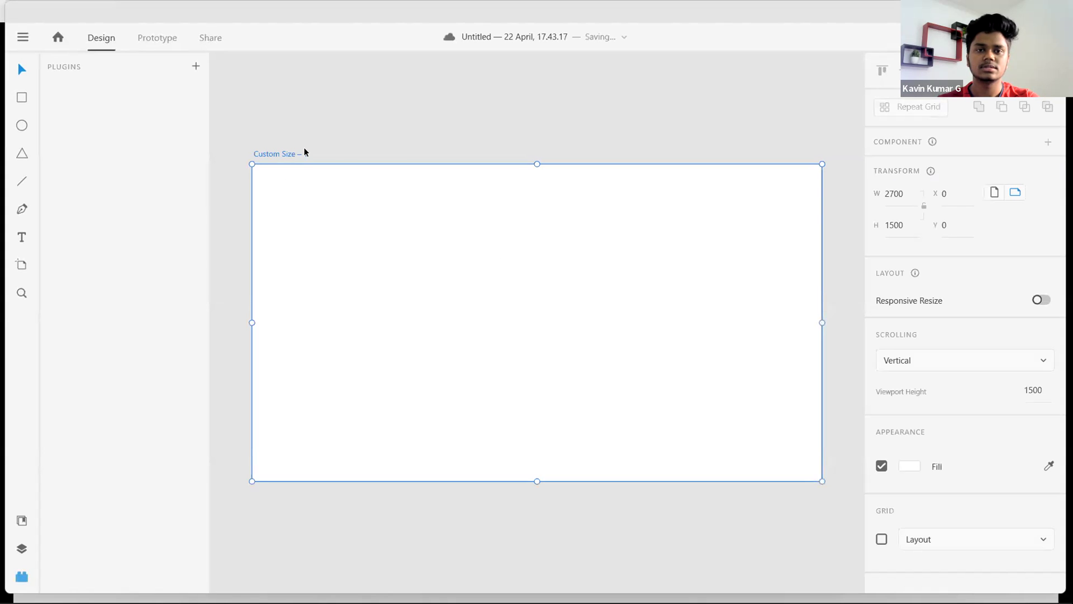
# - Rename the artboard as Money heist
pyautogui.doubleClick(304, 153)
pyautogui.write('MOney')
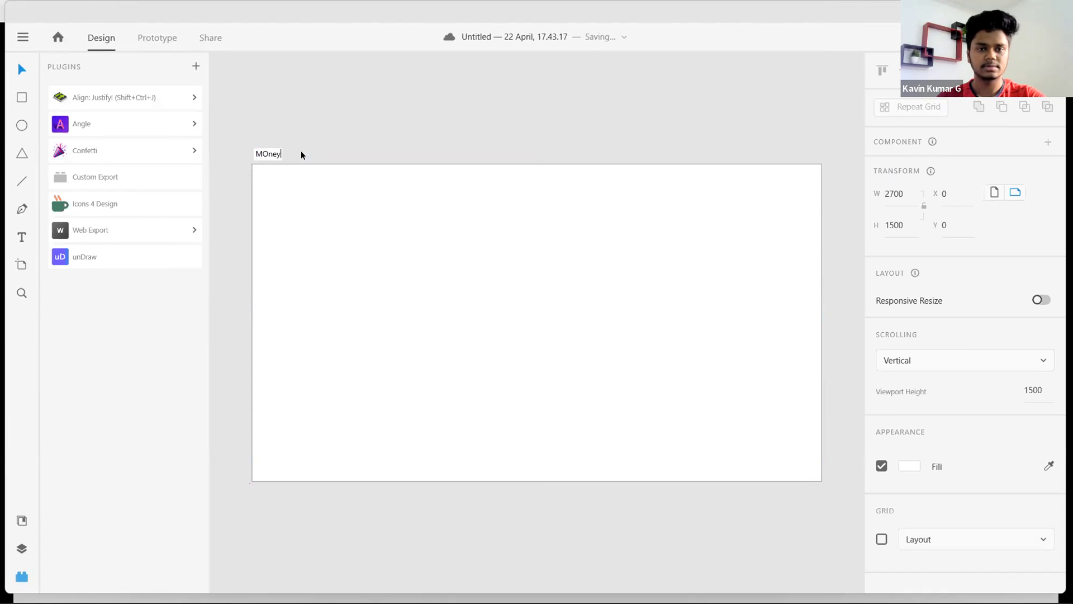
pyautogui.press('BackSpace')
pyautogui.press('BackSpace')
pyautogui.press('BackSpace')
pyautogui.press('BackSpace')
pyautogui.write('om')
pyautogui.press('BackSpace')
pyautogui.write('ney hesiu')
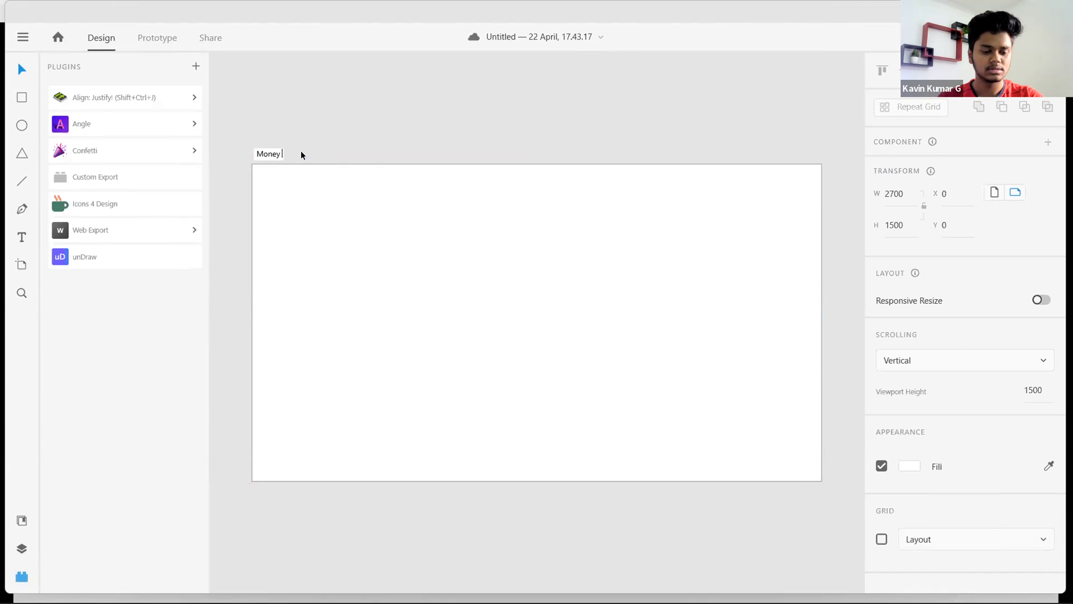
pyautogui.press('BackSpace')
pyautogui.press('BackSpace')
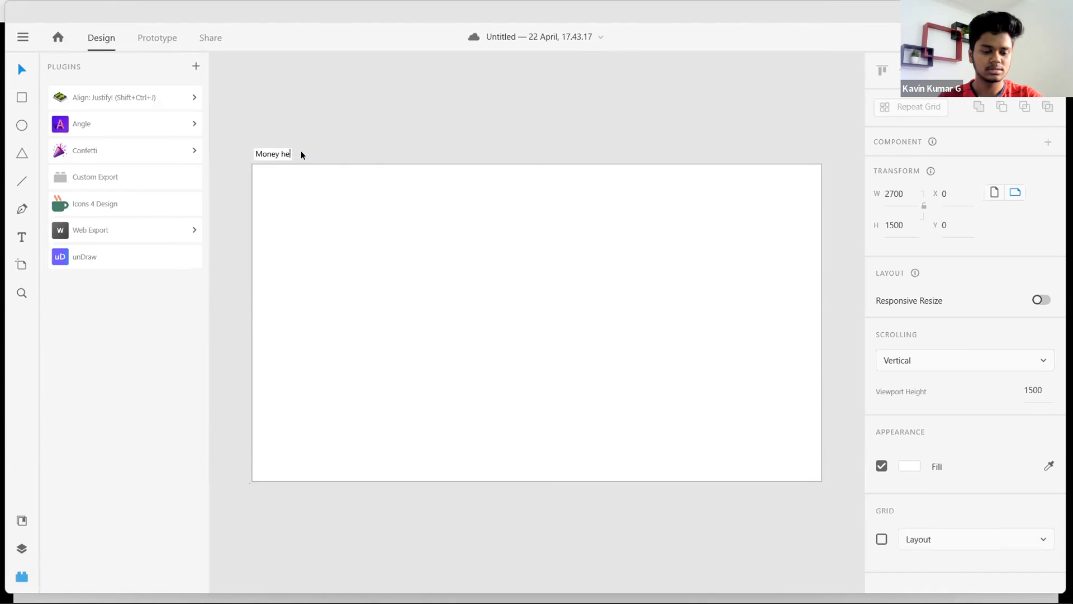
pyautogui.press('Return')
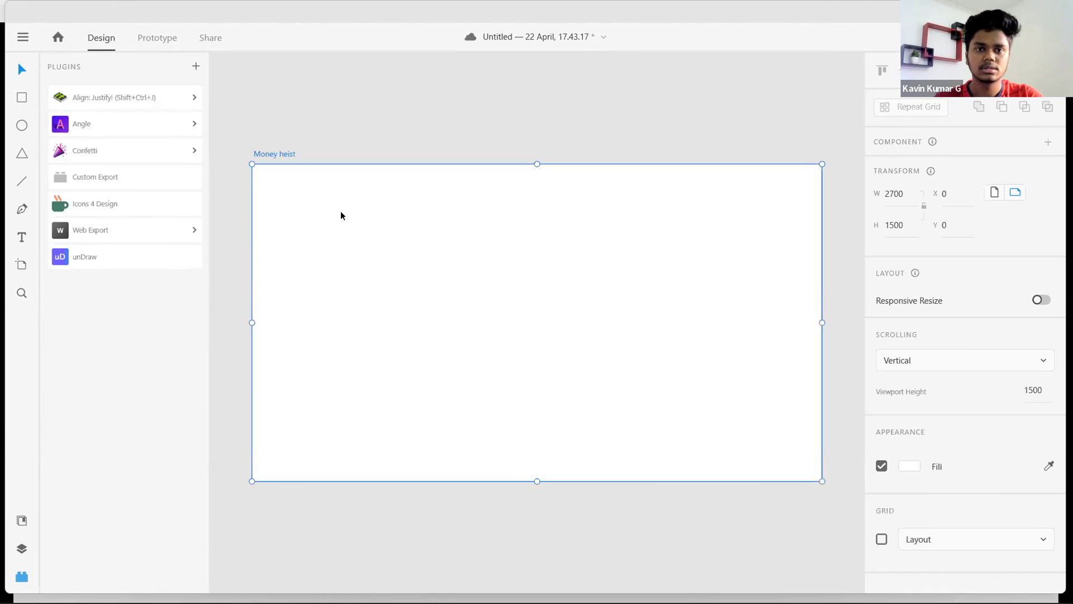
# - Fill the Money heist artboard with solid black
pyautogui.click(911, 465)
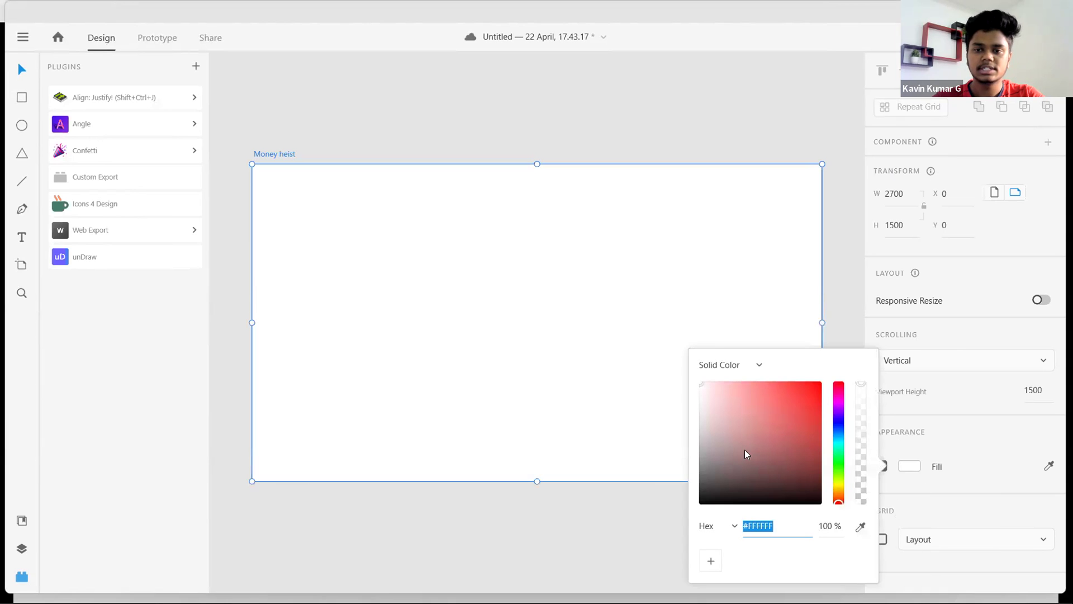
pyautogui.moveTo(745, 447); pyautogui.dragTo(693, 524)
pyautogui.click(596, 168)
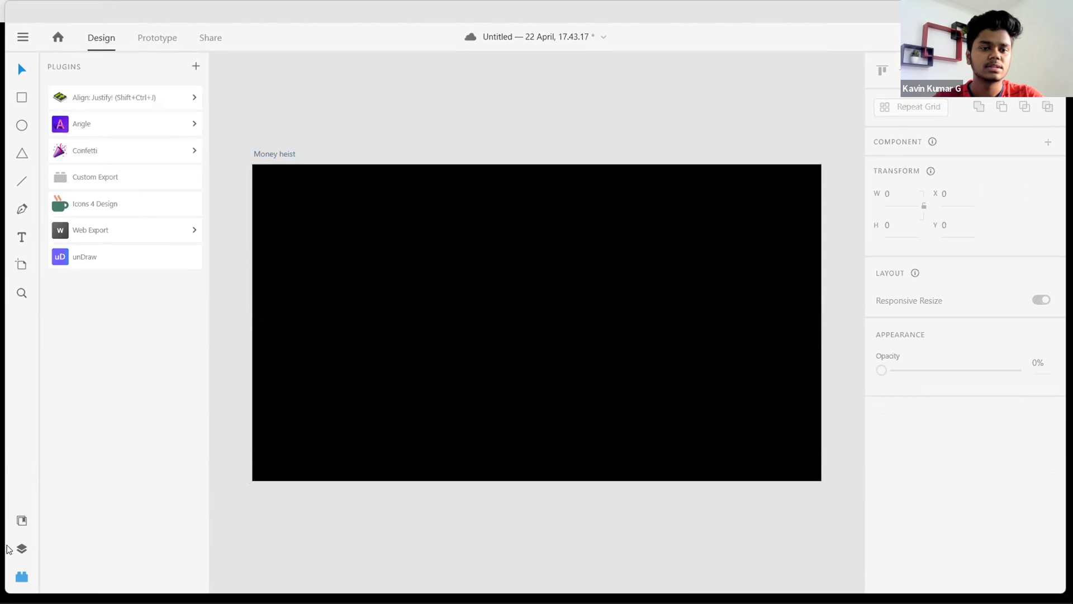
# - Show the layers and add the text MONEY HEIST near the artboard's upper-left corner with the Text tool
pyautogui.click(22, 549)
pyautogui.click(21, 99)
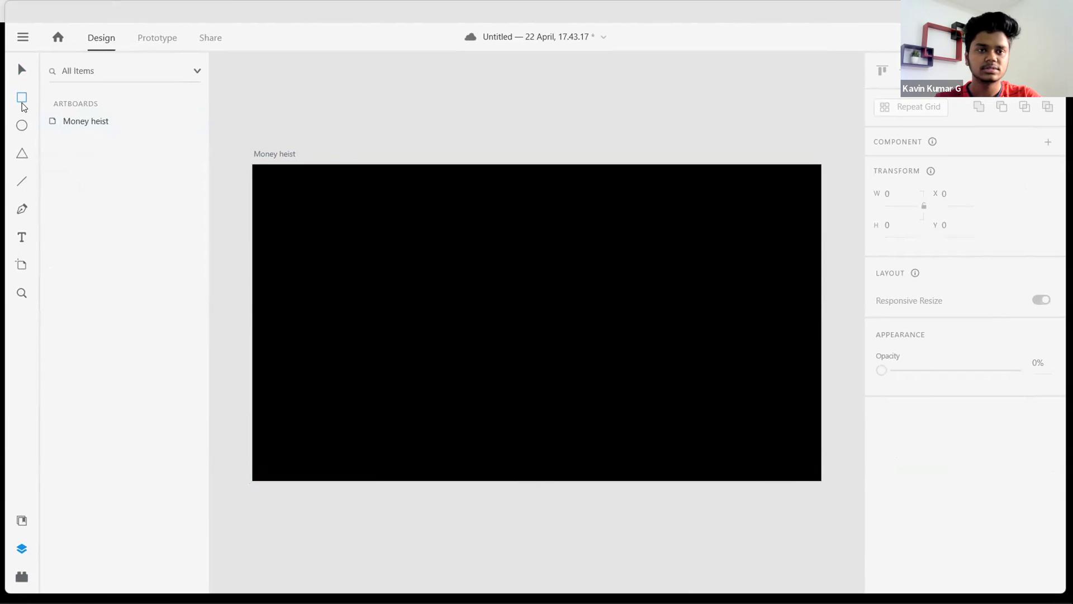
pyautogui.click(21, 70)
pyautogui.click(21, 237)
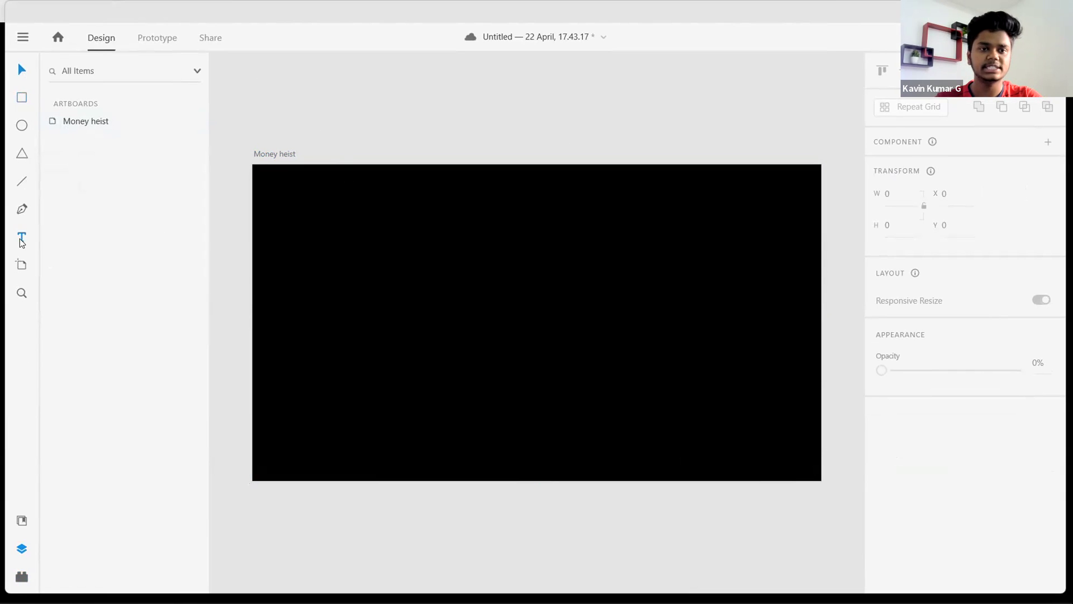
pyautogui.click(301, 189)
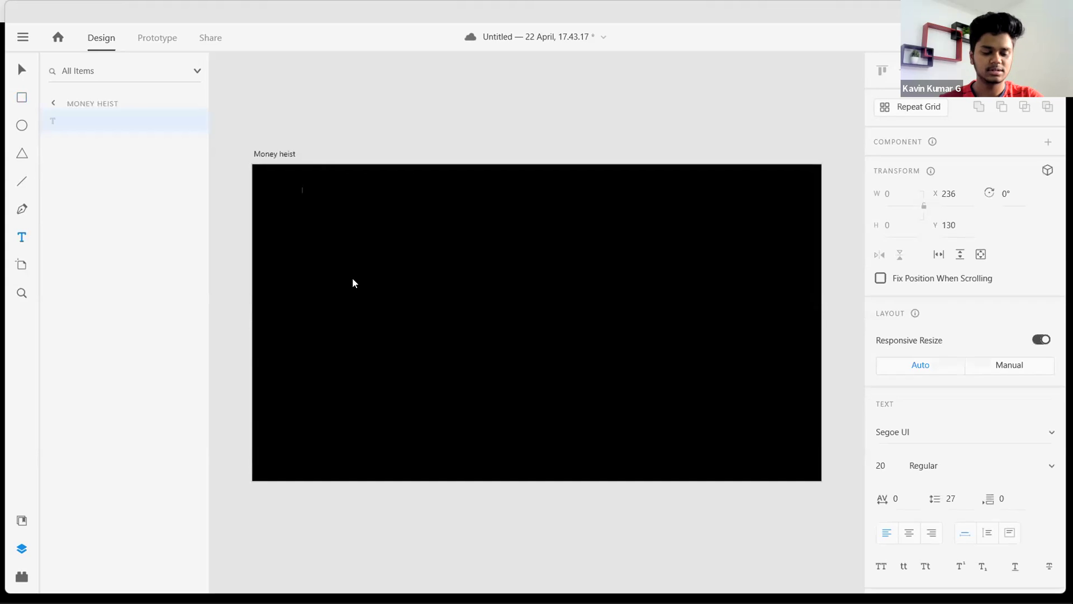
pyautogui.press('capslock')
pyautogui.write('MONEY HEIS')
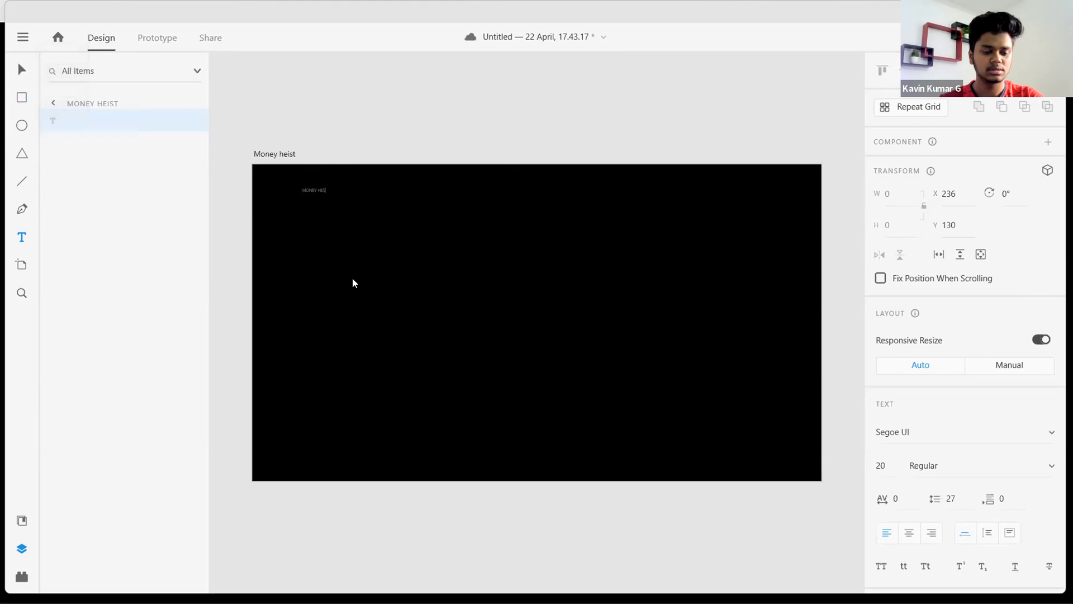
pyautogui.press('BackSpace')
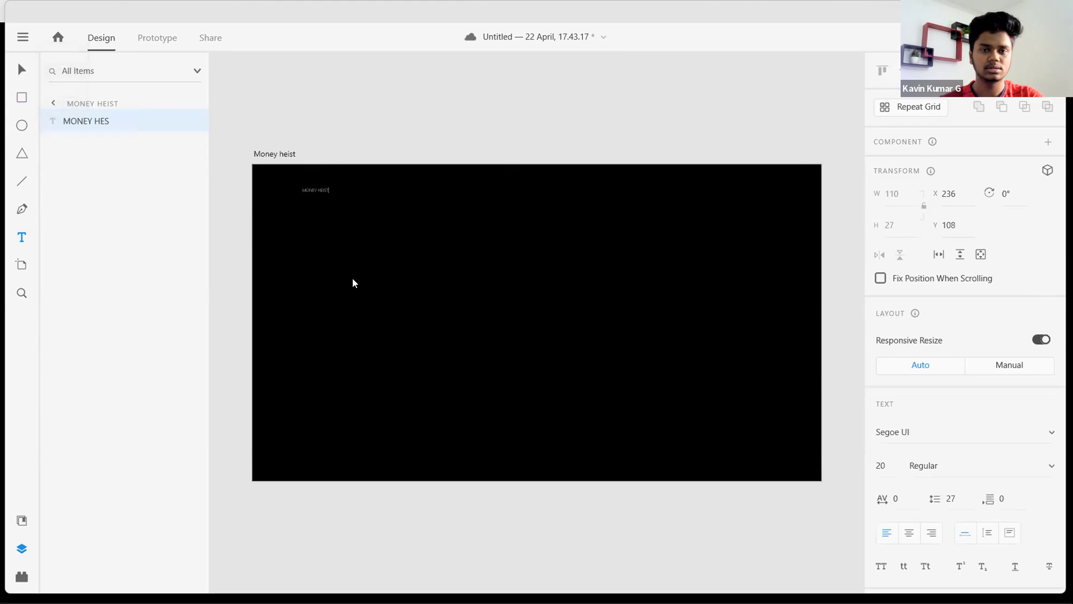
pyautogui.click(372, 150)
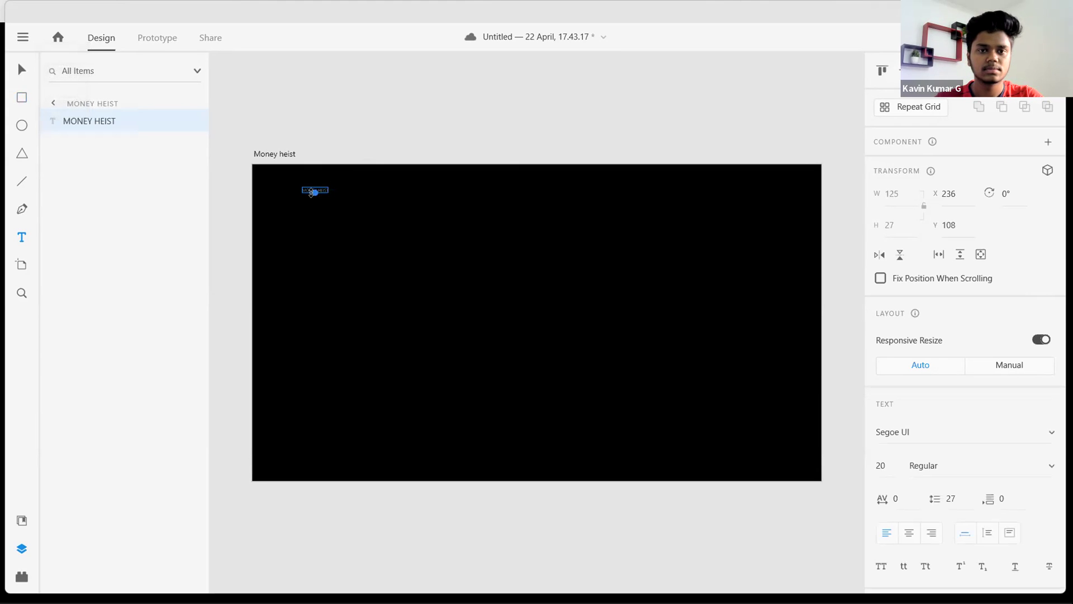
# - Enlarge the title text to about size 161 and shorten it to MONEY
pyautogui.moveTo(314, 193); pyautogui.dragTo(318, 229)
pyautogui.doubleClick(337, 210)
pyautogui.click(336, 210)
pyautogui.press('Right')
pyautogui.press('Right')
pyautogui.press('Right')
pyautogui.press('Right')
pyautogui.press('Right')
pyautogui.press('BackSpace')
pyautogui.press('BackSpace')
pyautogui.press('BackSpace')
pyautogui.press('BackSpace')
pyautogui.press('BackSpace')
pyautogui.press('BackSpace')
pyautogui.press('Escape')
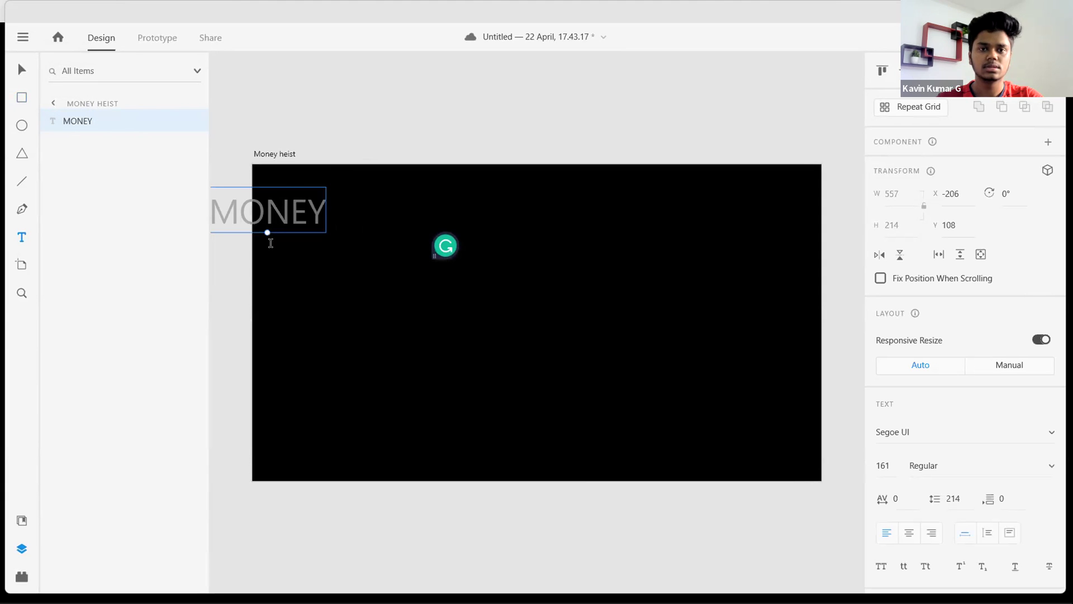
# - Move the MONEY text fully inside the artboard near its upper edge and set its font to Compacta BT
pyautogui.press('v')
pyautogui.moveTo(278, 215); pyautogui.dragTo(432, 215)
pyautogui.click(932, 429)
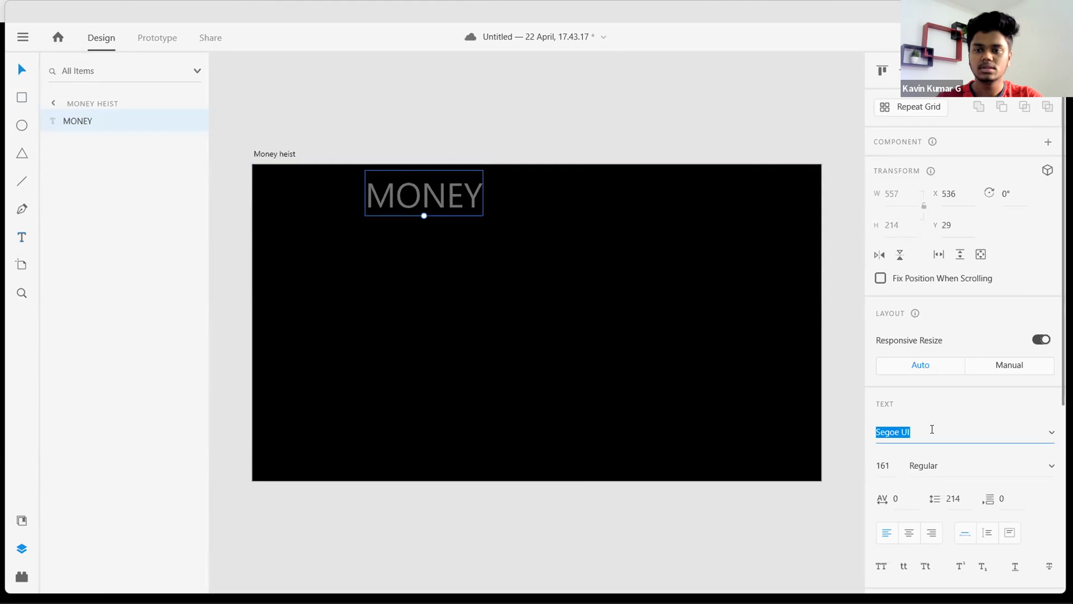
pyautogui.write('Compacta BT')
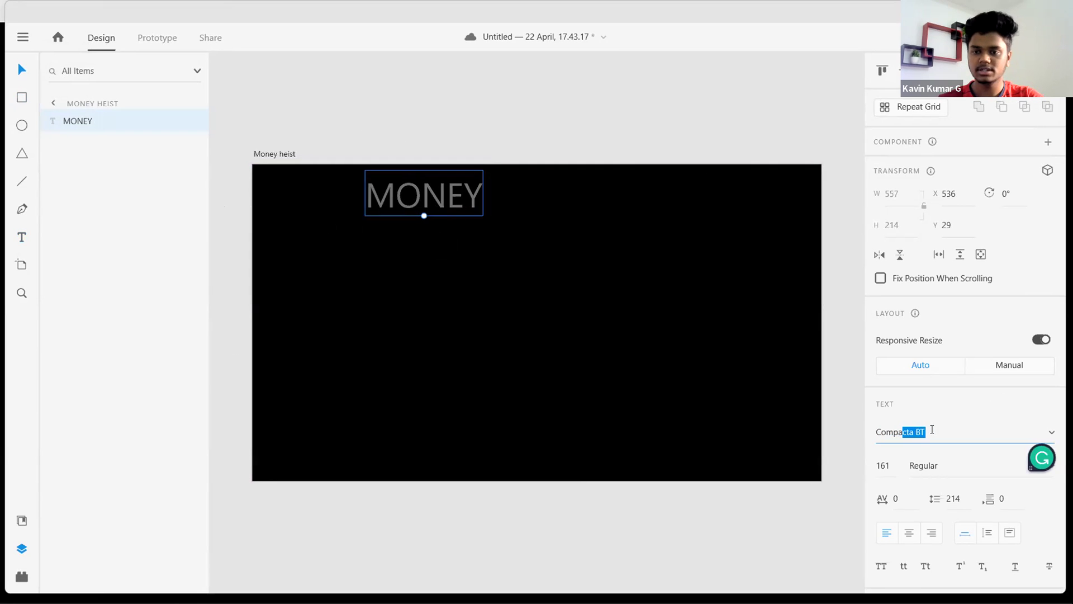
pyautogui.press('Return')
# - Change the MONEY text's fill to bright red, about #F22B2B
pyautogui.click(891, 464)
pyautogui.scroll(-4, 939, 455)
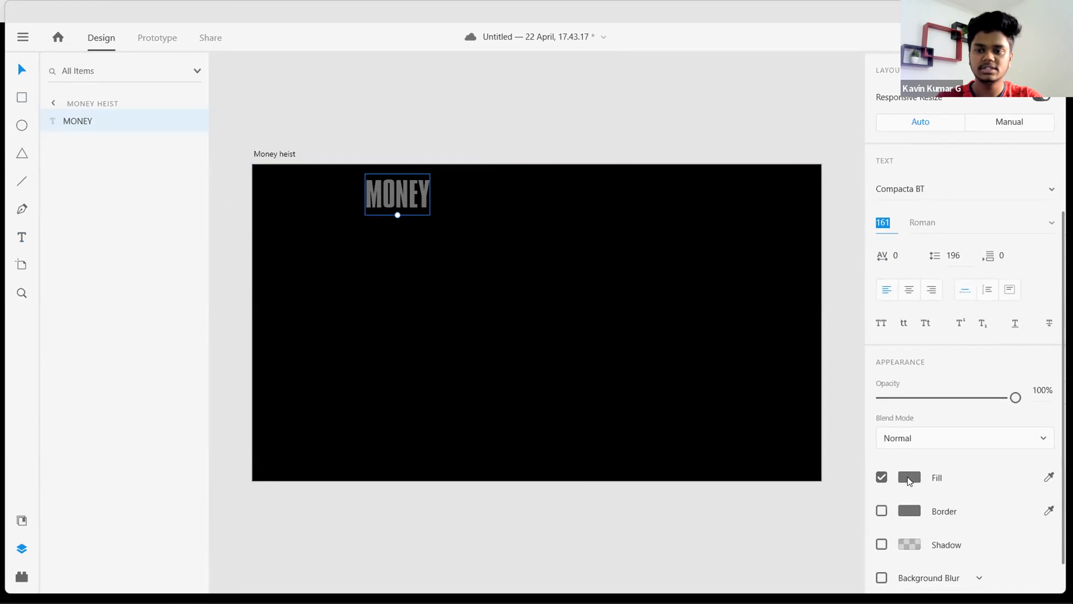
pyautogui.click(909, 477)
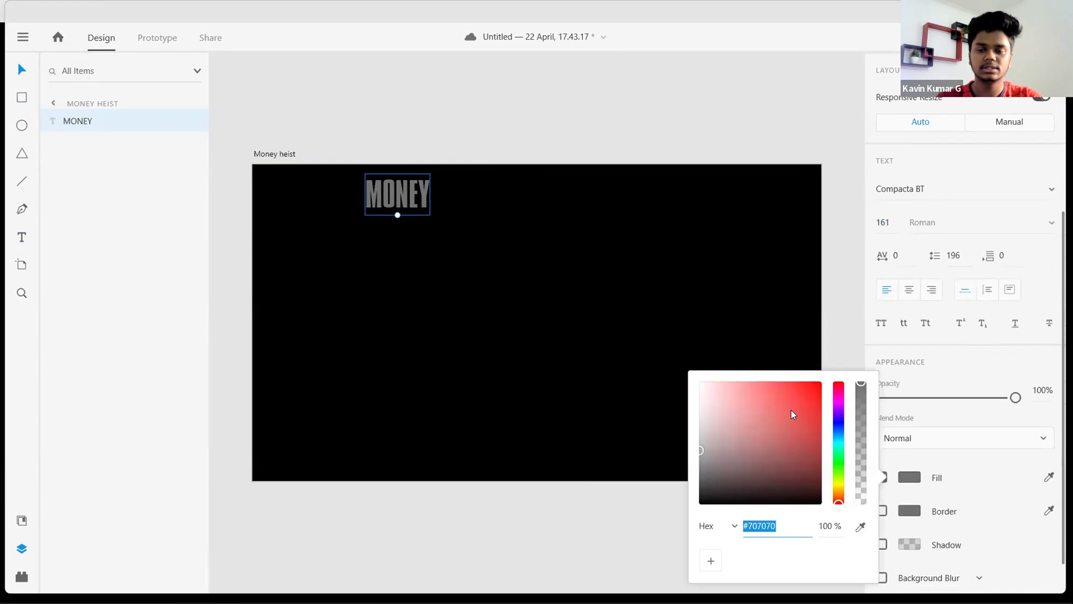
pyautogui.click(808, 389)
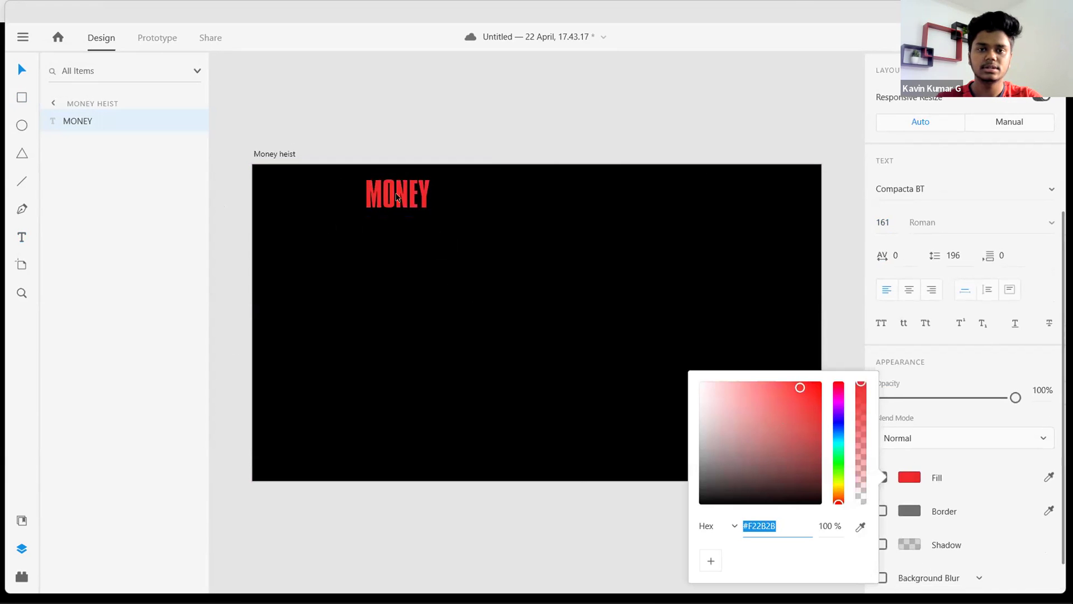
# - Move the MONEY text to the artboard's upper-left corner and enlarge it to about size 184
pyautogui.click(367, 206)
pyautogui.moveTo(368, 207); pyautogui.dragTo(272, 206)
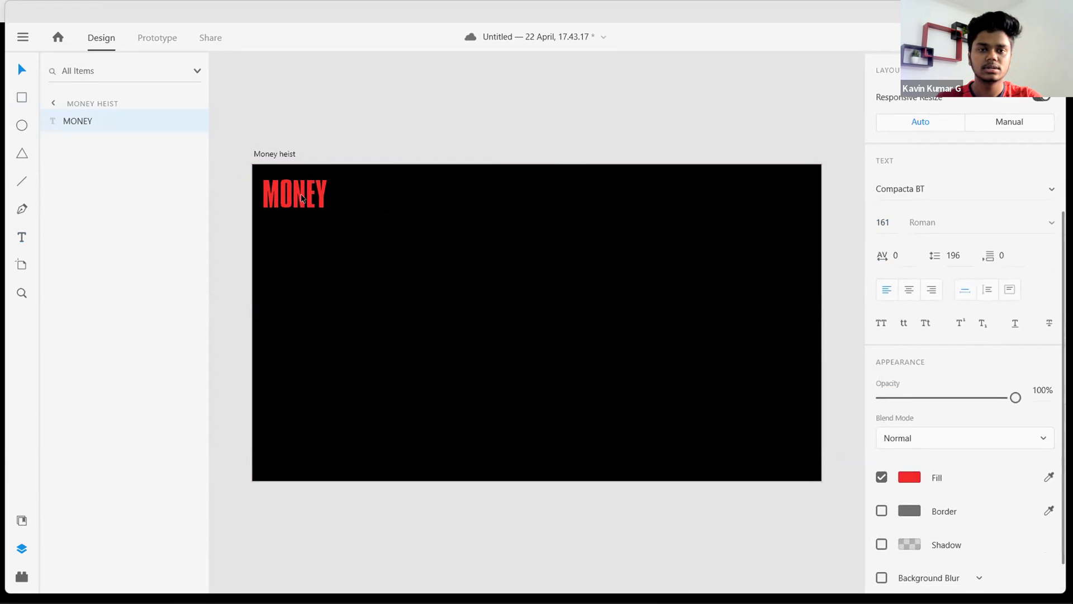
pyautogui.rightClick(297, 218)
pyautogui.click(297, 211)
pyautogui.moveTo(296, 215); pyautogui.dragTo(297, 221)
pyautogui.moveTo(303, 185); pyautogui.dragTo(310, 187)
# - Set the MONEY text's size to 250, reposition it within the corner, and scale it down to about 225
pyautogui.click(890, 465)
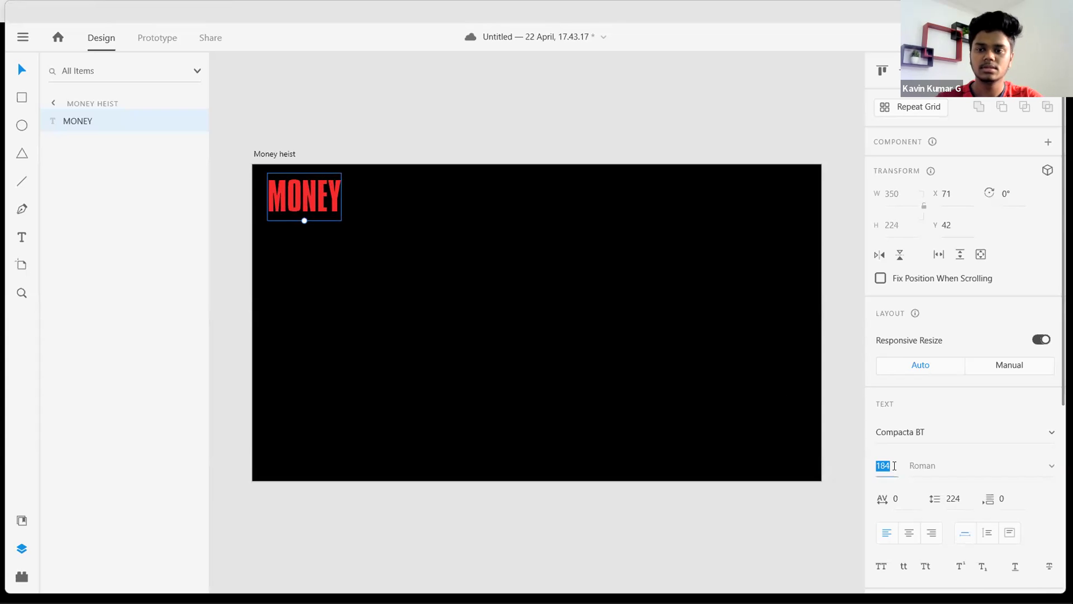
pyautogui.write('250')
pyautogui.press('Return')
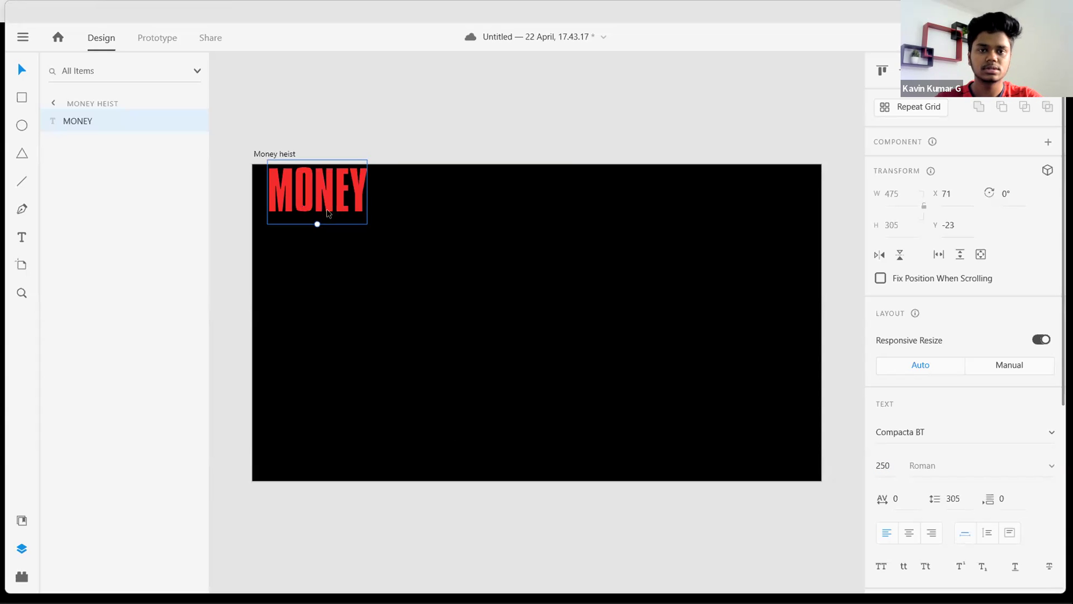
pyautogui.moveTo(333, 199); pyautogui.dragTo(332, 209)
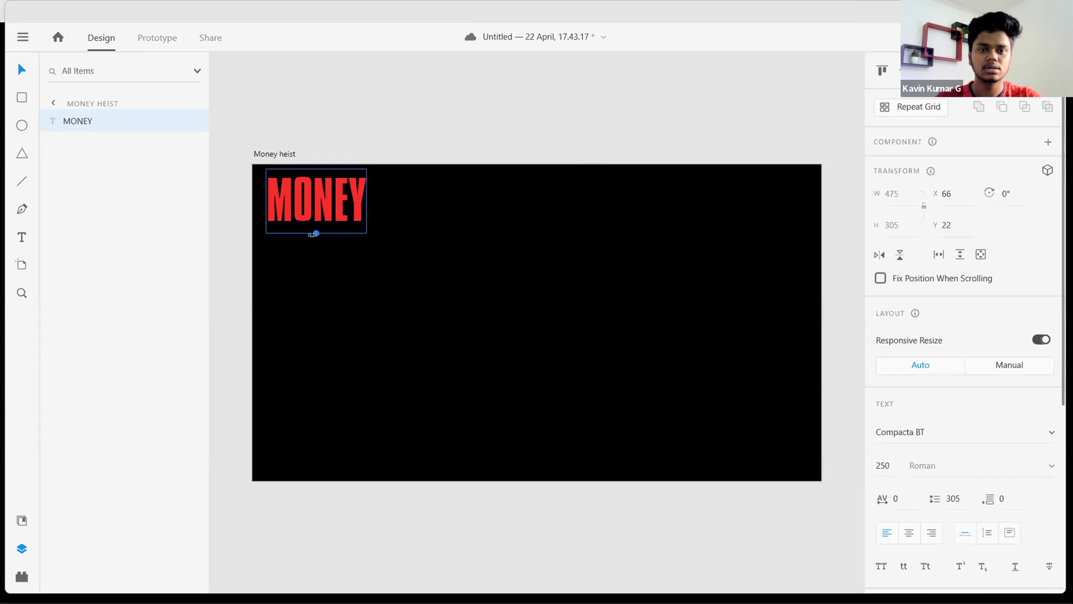
pyautogui.moveTo(317, 228); pyautogui.dragTo(319, 262)
# - Duplicate the MONEY text directly below the original and change the copy's wording to HEIST
pyautogui.hotkey('ctrl', 'd')
pyautogui.doubleClick(320, 261)
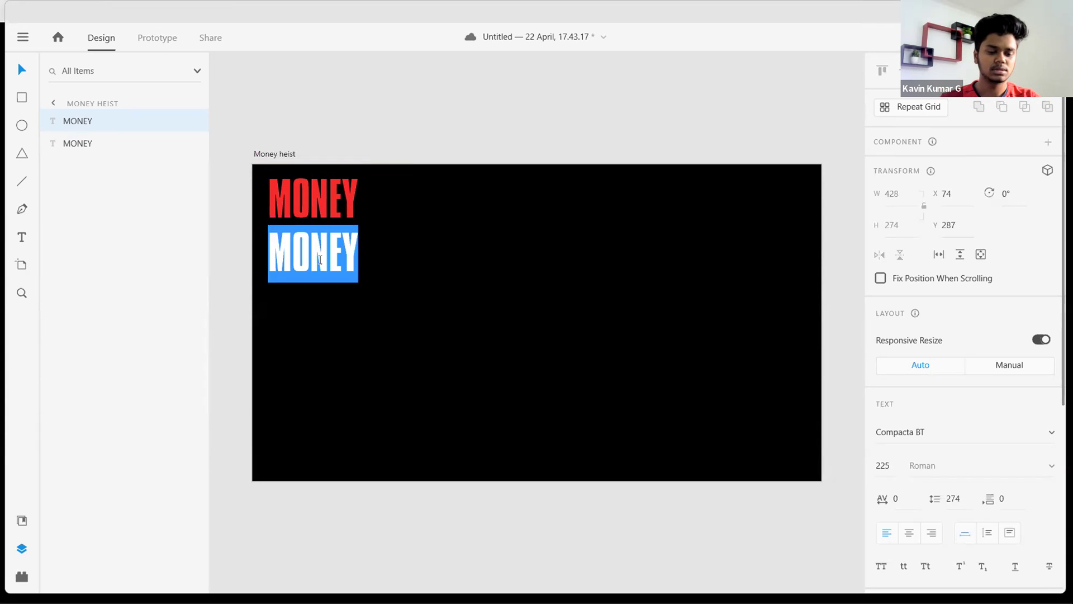
pyautogui.write('HEIS')
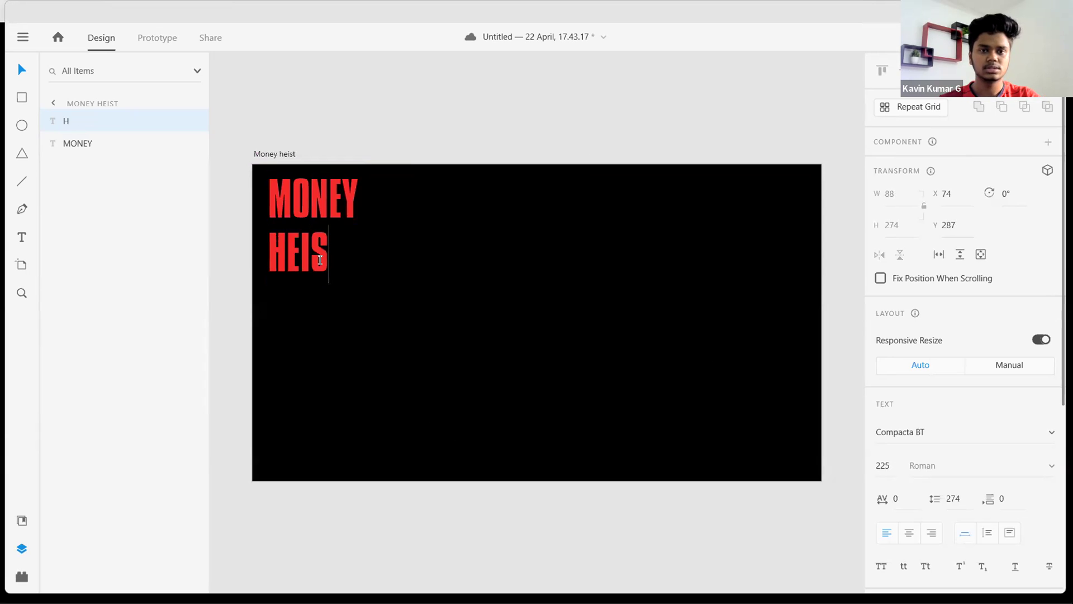
pyautogui.write('RT')
pyautogui.press('BackSpace')
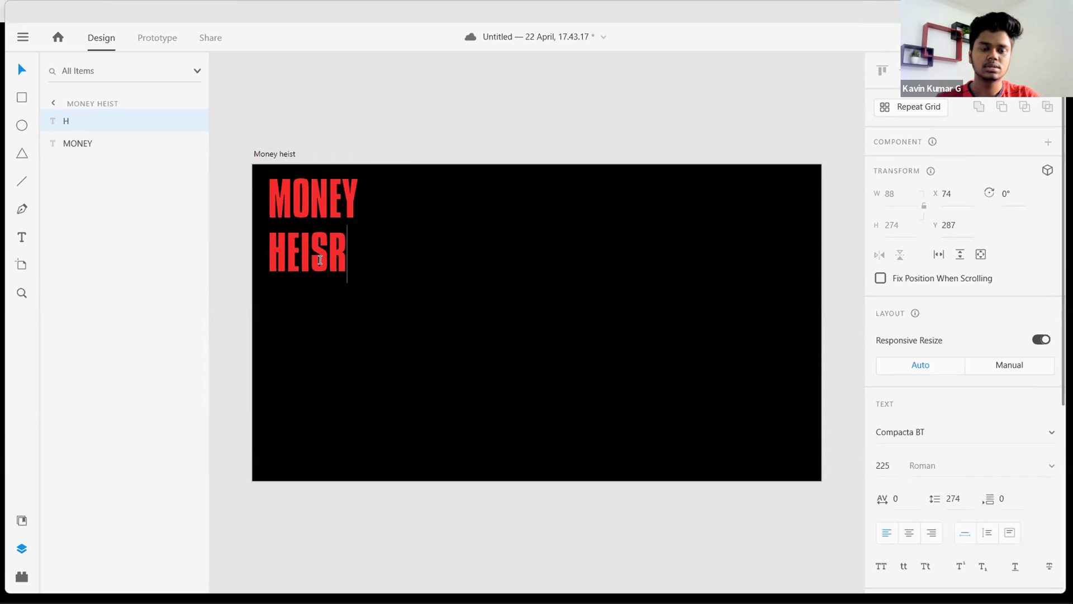
pyautogui.press('BackSpace')
pyautogui.write('T')
pyautogui.click(364, 122)
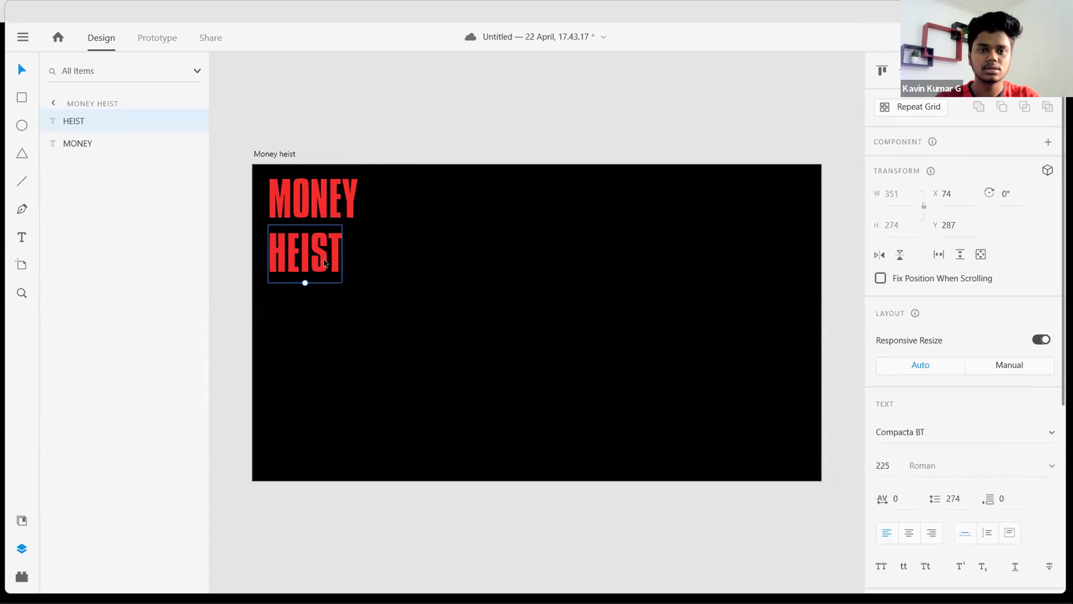
# - Select both the MONEY and HEIST texts and change their shared fill to a more muted red
pyautogui.click(363, 259)
pyautogui.press('capslock')
pyautogui.click(315, 258)
pyautogui.click(341, 197)
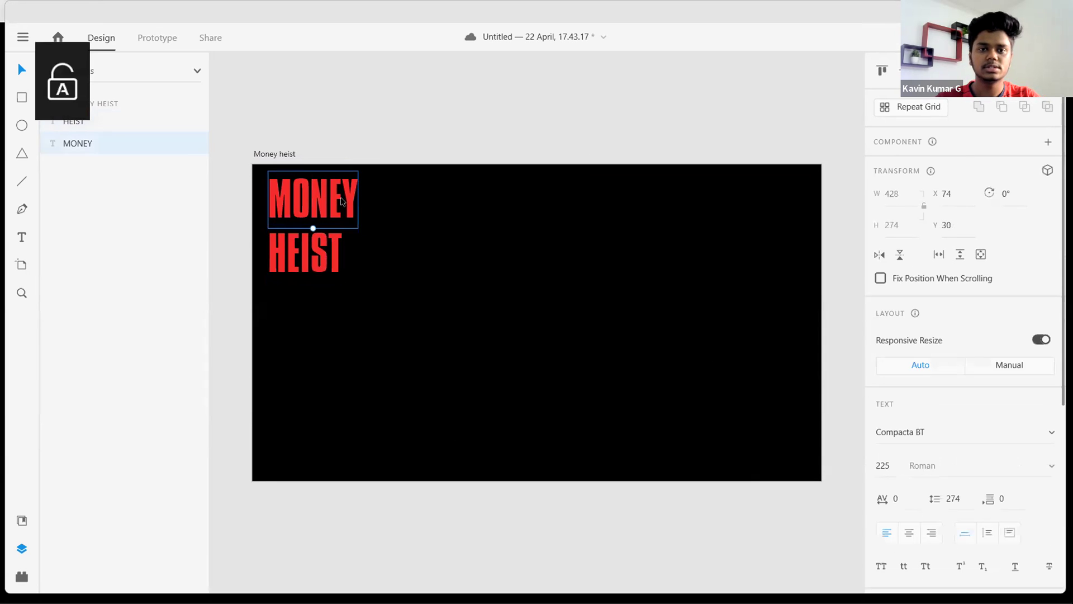
pyautogui.click(307, 259)
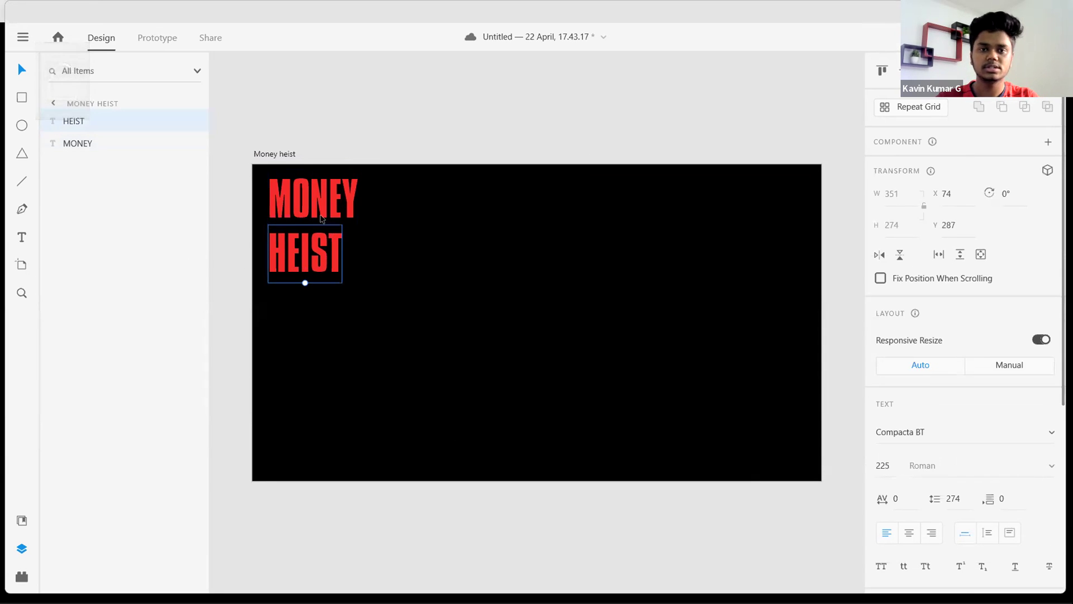
pyautogui.keyDown('shift'); pyautogui.click(323, 214); pyautogui.keyUp('shift')
pyautogui.scroll(-5, 955, 435)
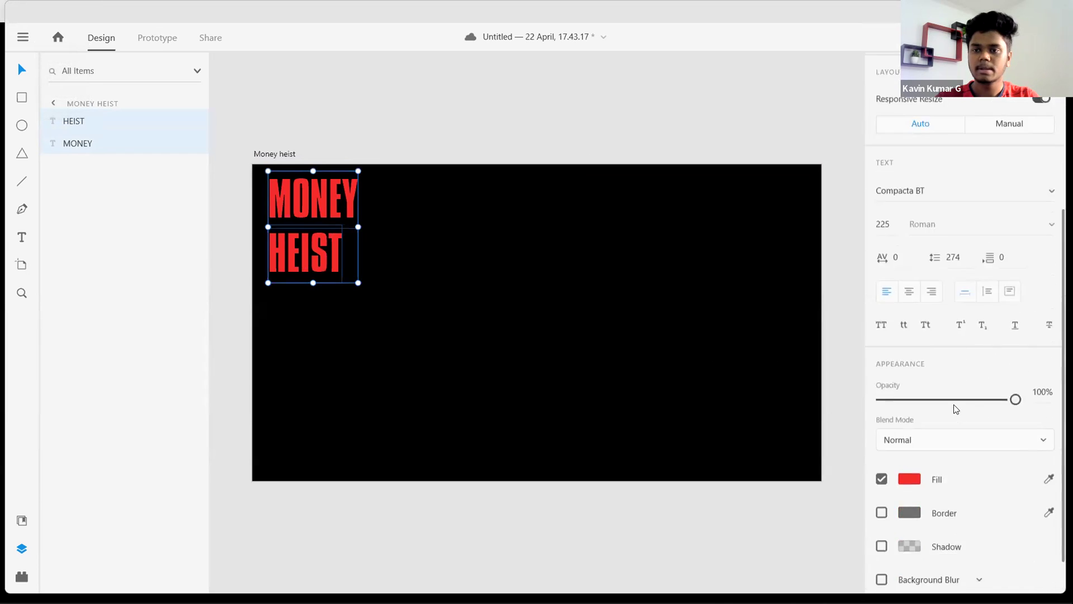
pyautogui.click(910, 476)
pyautogui.moveTo(771, 413); pyautogui.dragTo(721, 401)
pyautogui.moveTo(730, 439); pyautogui.dragTo(776, 406)
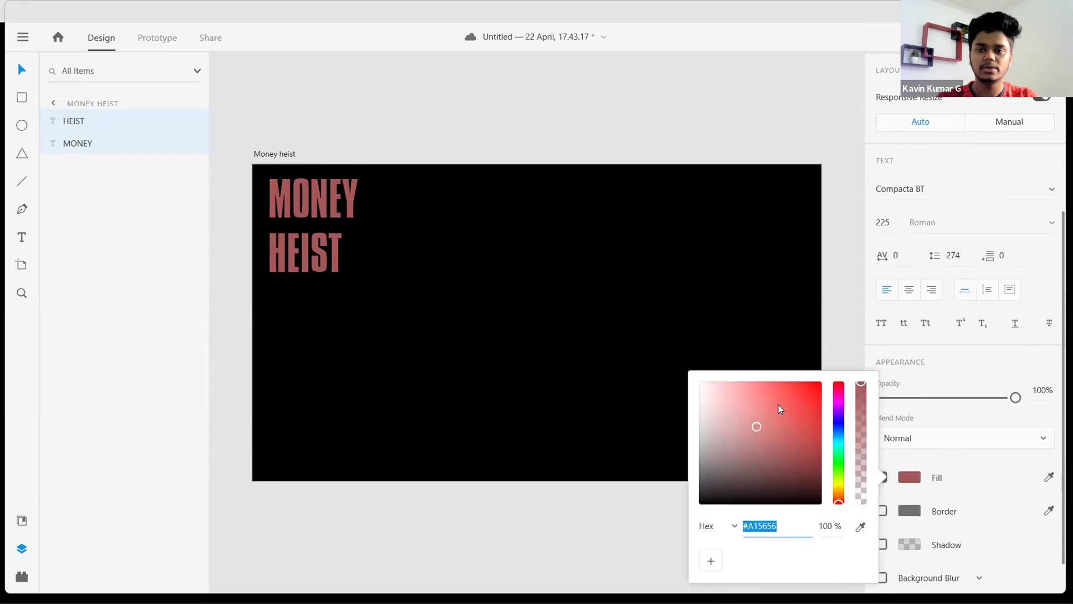
# - Check the finished Money Heist layout in the Tableau Buddy talks, Ep-06. document and return to the untitled design
pyautogui.hotkey('alt', 'Tab')
pyautogui.hotkey('alt', 'Tab')
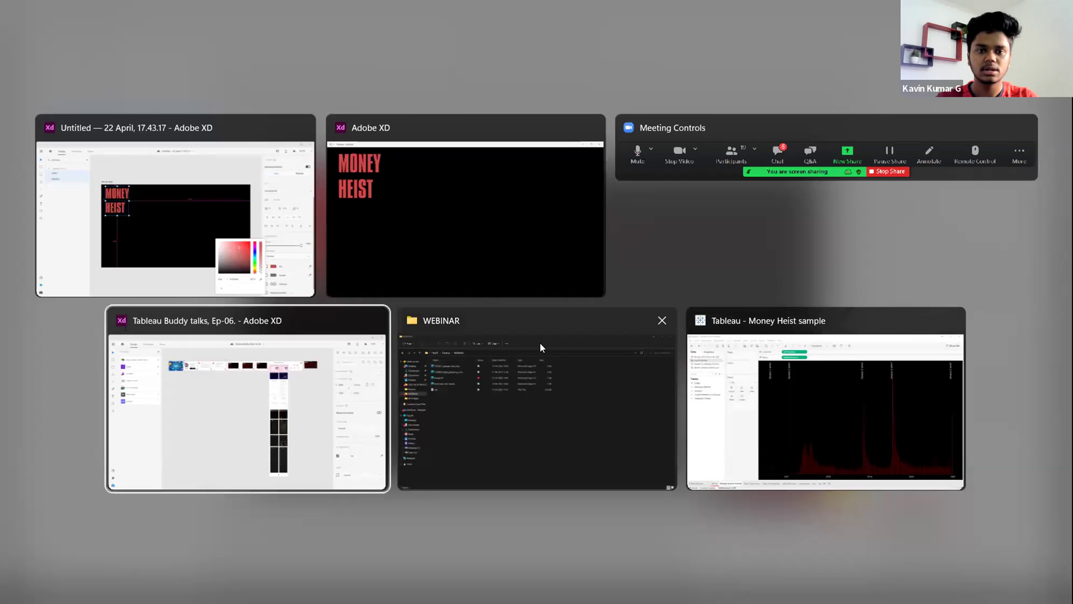
pyautogui.click(400, 372)
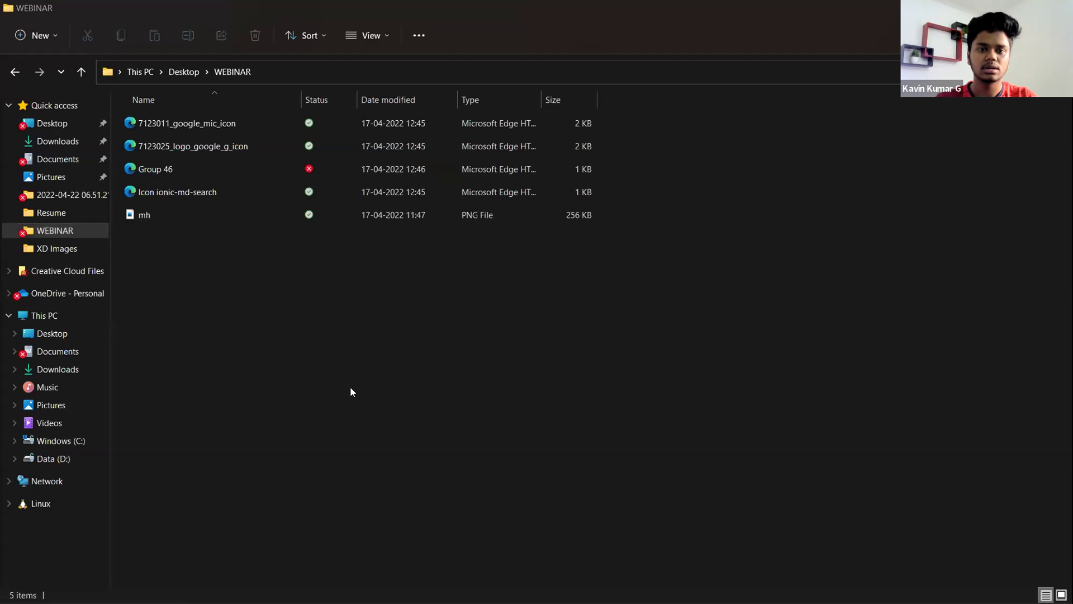
pyautogui.hotkey('alt', 'Tab')
pyautogui.hotkey('alt', 'Tab')
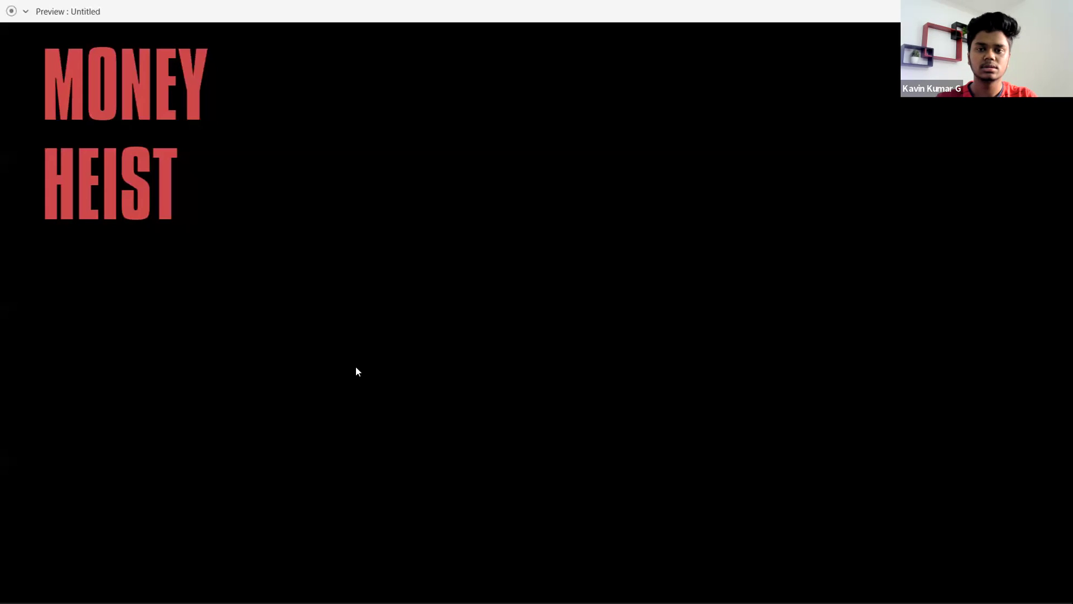
pyautogui.hotkey('alt', 'Tab')
pyautogui.hotkey('alt', 'Tab')
pyautogui.hotkey('alt', 'Tab')
pyautogui.hotkey('alt', 'Tab')
pyautogui.hotkey('alt', 'Tab')
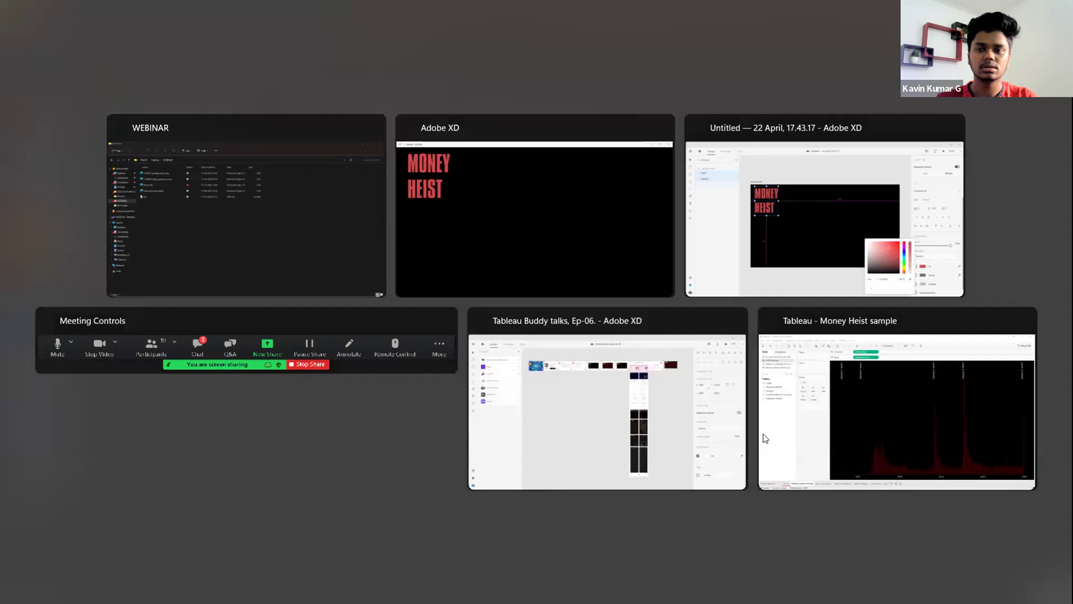
pyautogui.scroll(5, 829, 92)
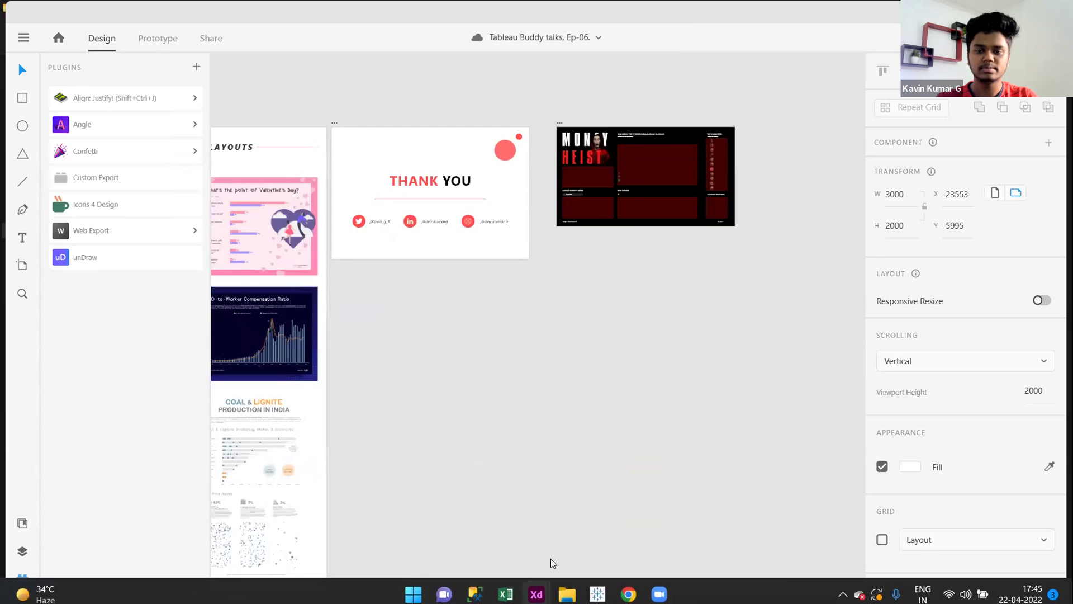
pyautogui.hotkey('alt', 'Tab')
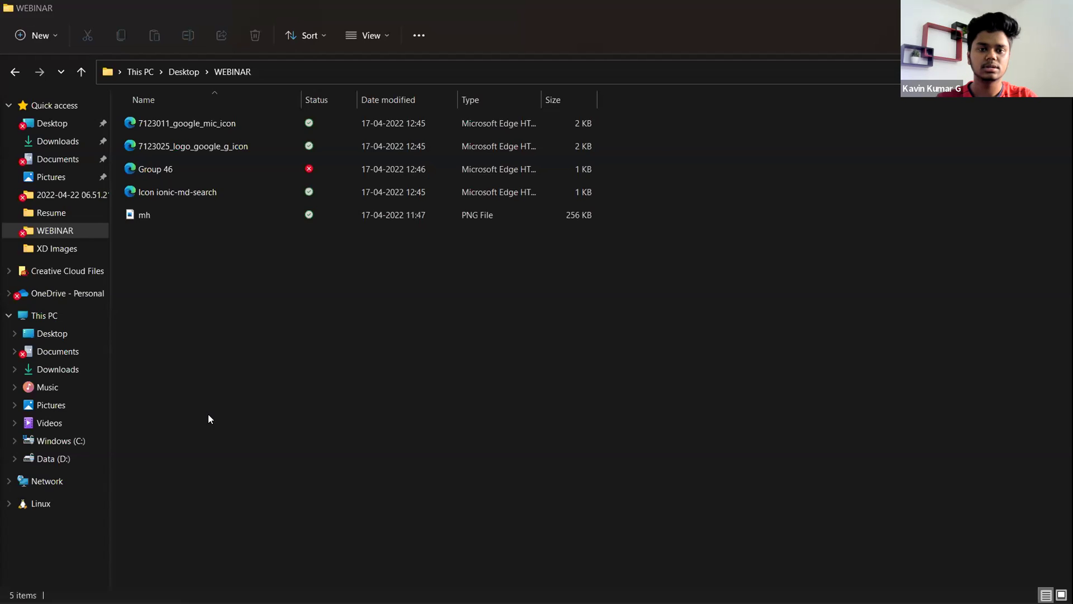
pyautogui.hotkey('alt', 'Tab')
pyautogui.click(209, 415)
pyautogui.scroll(3, 309, 186)
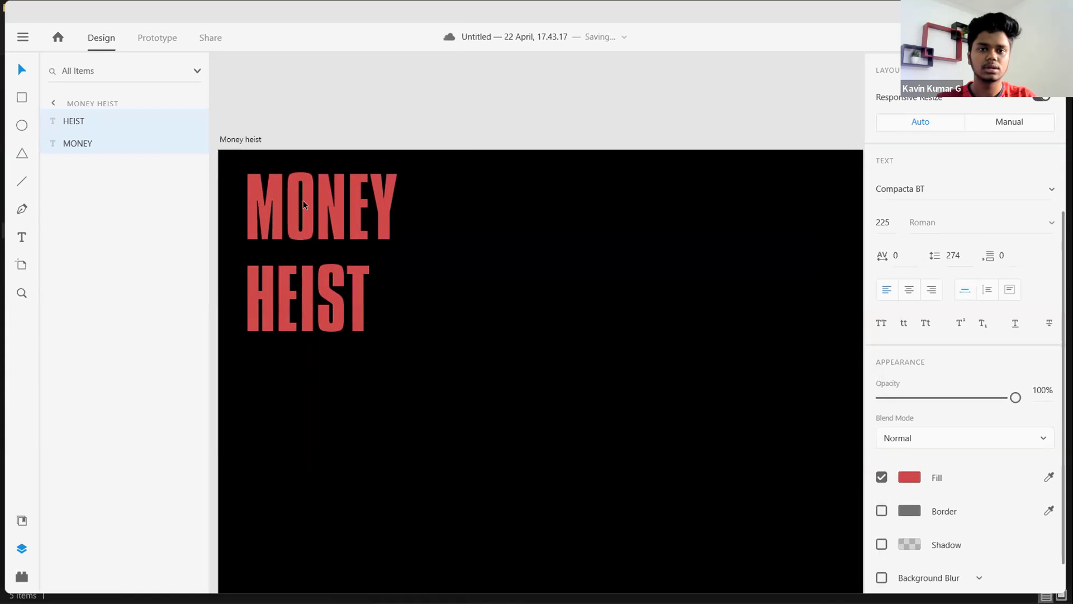
# - Change only the MONEY text's fill to a fully saturated bright red
pyautogui.click(469, 138)
pyautogui.doubleClick(327, 195)
pyautogui.scroll(-5, 944, 392)
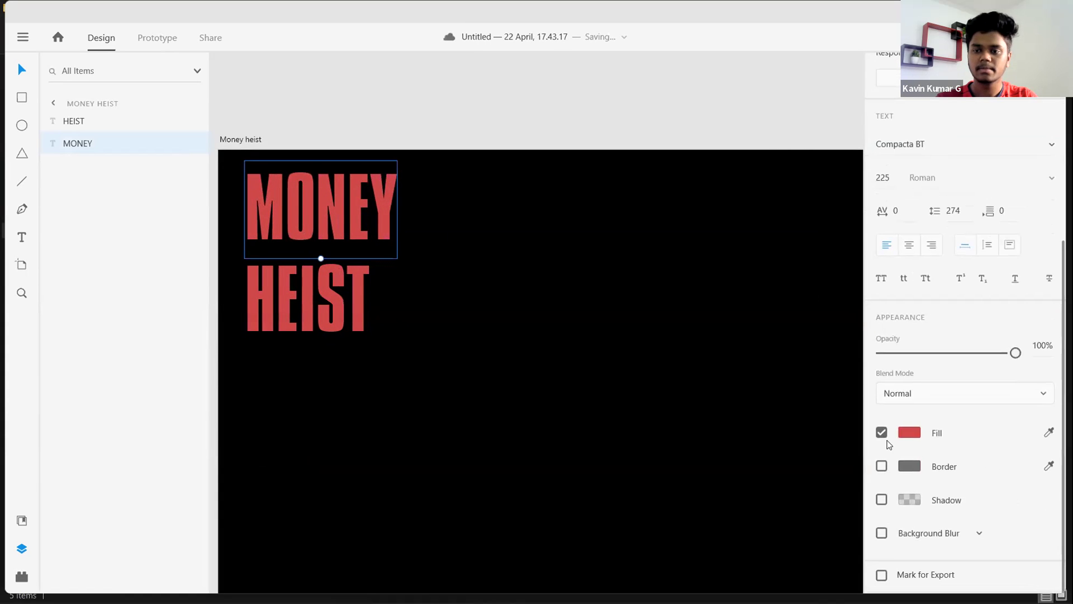
pyautogui.click(910, 432)
pyautogui.moveTo(798, 361); pyautogui.dragTo(819, 331)
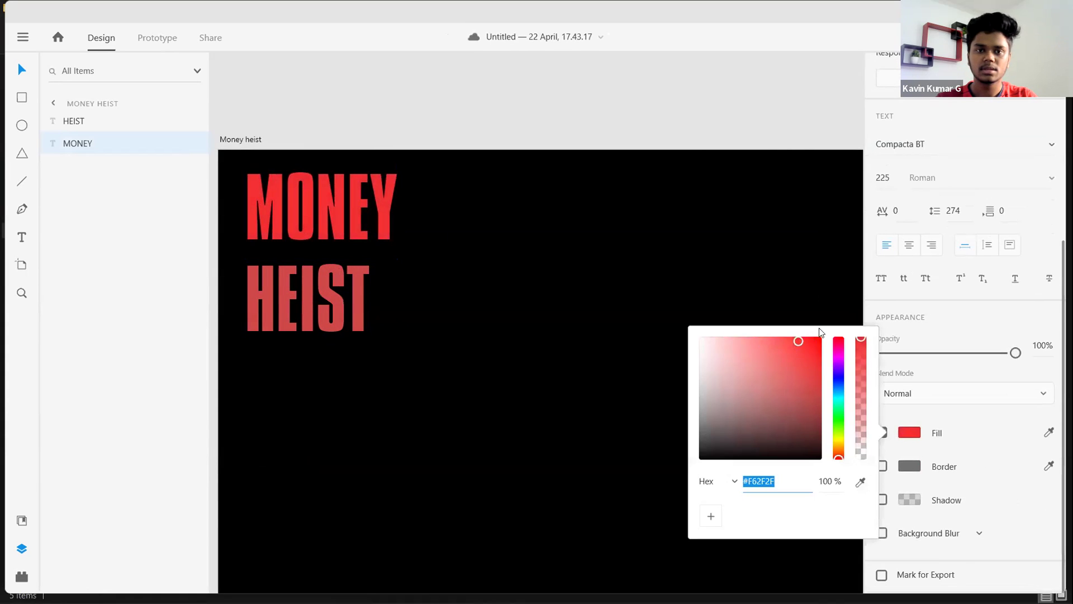
# - Change the HEIST text's fill to white, #FFFFFF
pyautogui.click(344, 308)
pyautogui.click(909, 432)
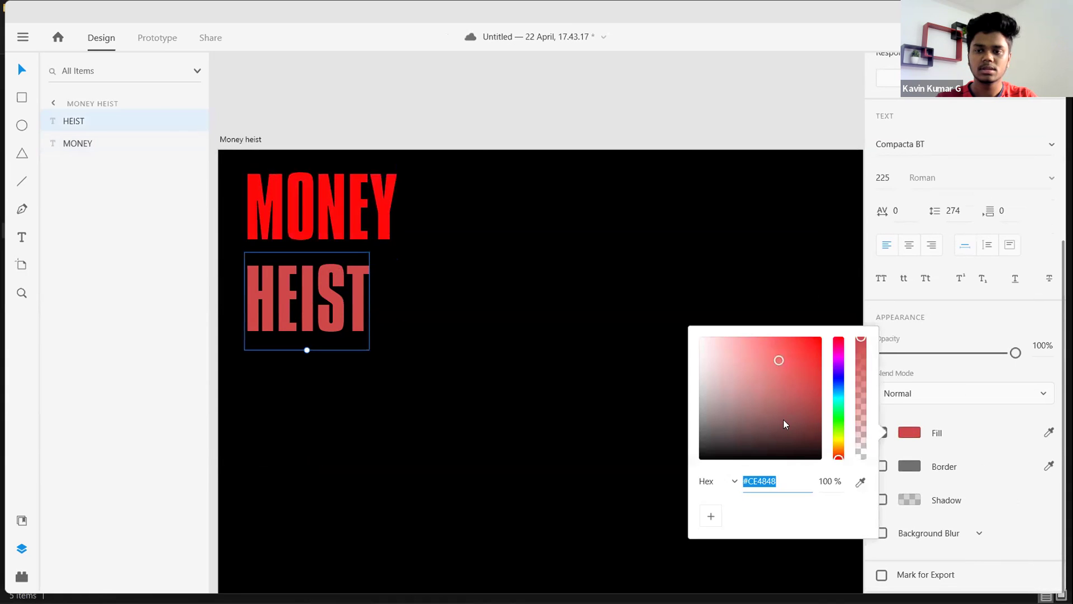
pyautogui.moveTo(785, 358); pyautogui.dragTo(604, 304)
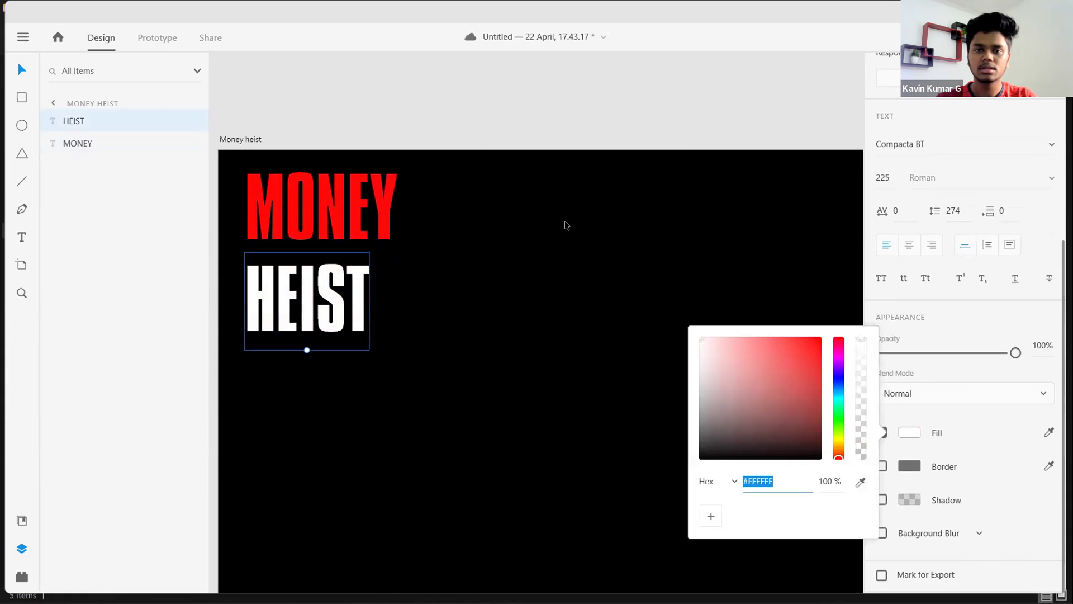
pyautogui.click(347, 320)
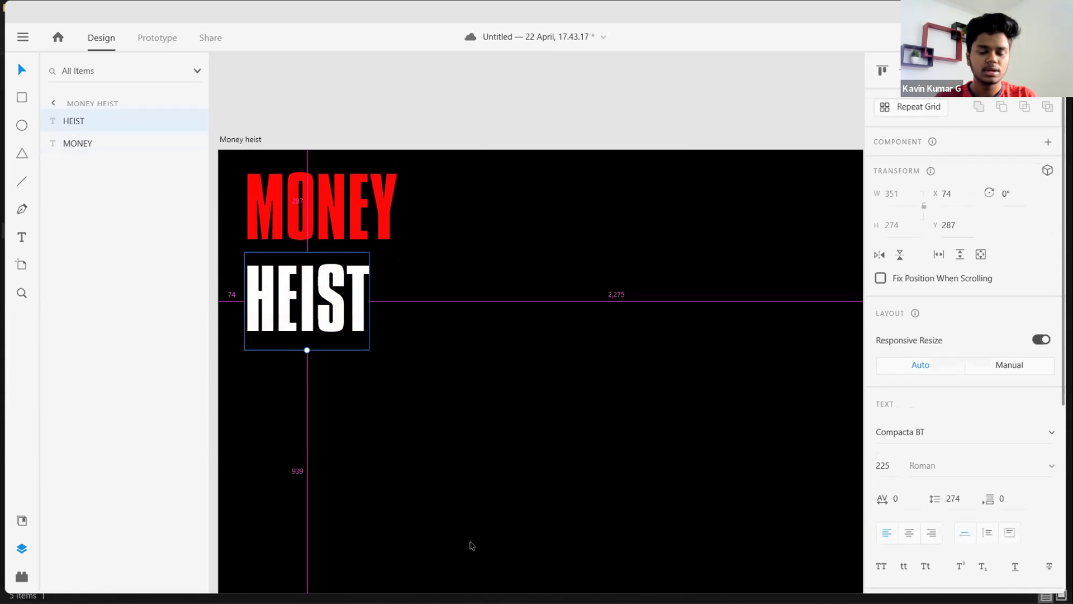
# - Switch to the WEBINAR folder and copy the Google mic, Google G logo, Group 46 and search icon files
pyautogui.hotkey('alt', 'Tab')
pyautogui.hotkey('alt', 'Tab')
pyautogui.hotkey('alt', 'Tab')
pyautogui.hotkey('alt', 'Tab')
pyautogui.hotkey('alt', 'Tab')
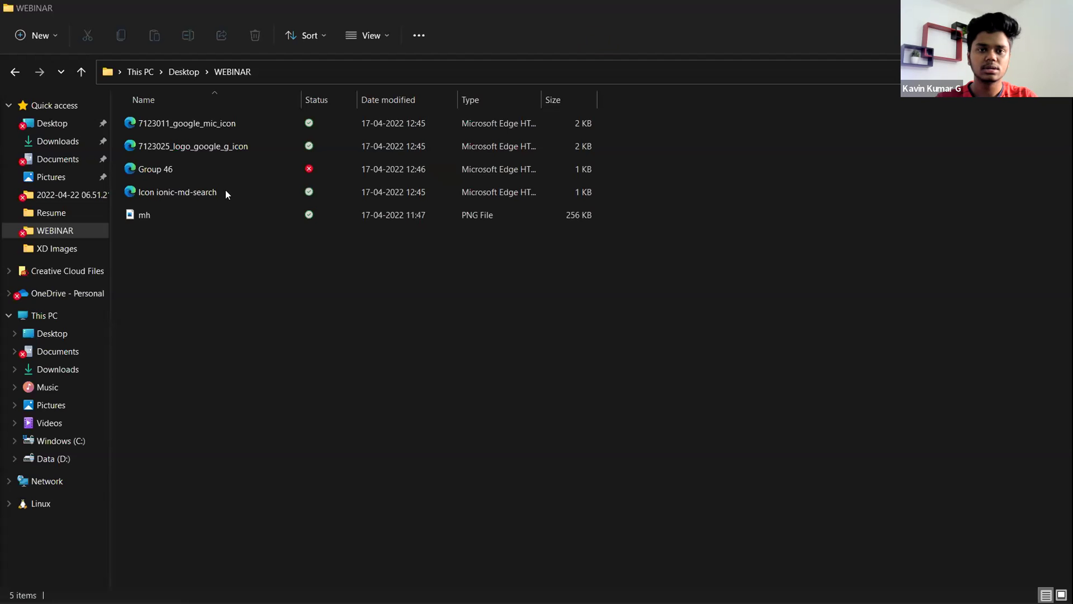
pyautogui.rightClick(202, 216)
pyautogui.click(179, 193)
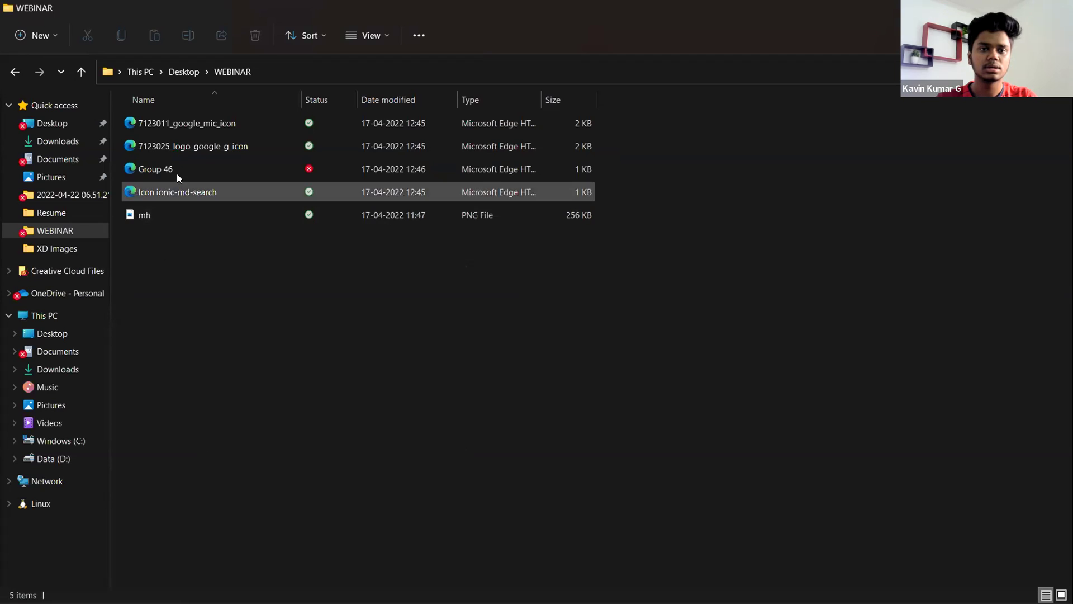
pyautogui.keyDown('shift'); pyautogui.click(195, 126); pyautogui.keyUp('shift')
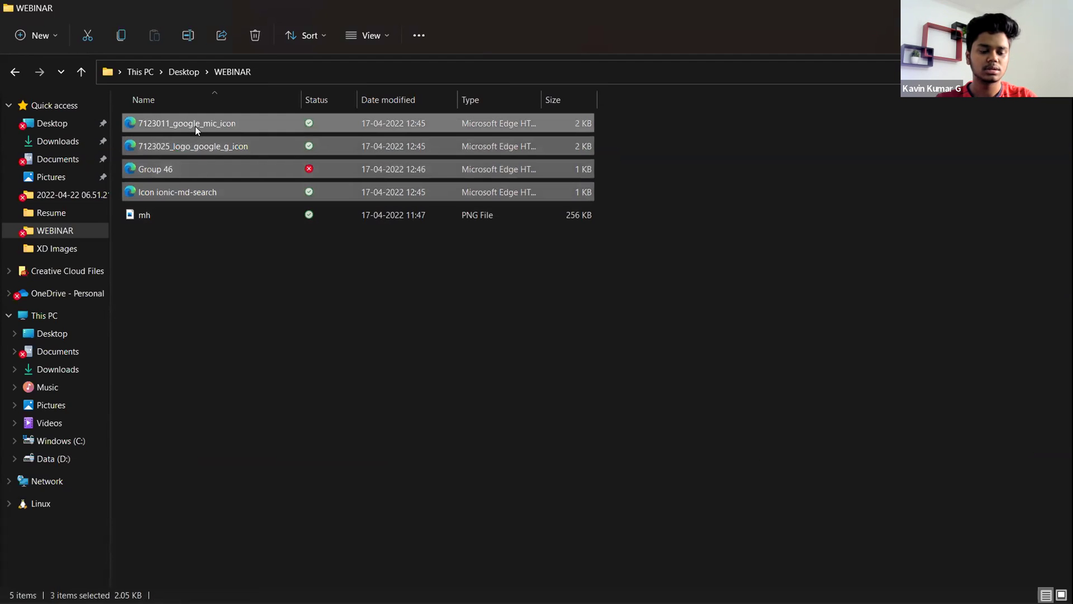
# - Paste the four icons into the untitled Adobe XD document and move them onto the pasteboard above the Money heist artboard
pyautogui.hotkey('alt', 'Tab')
pyautogui.hotkey('alt', 'Tab')
pyautogui.hotkey('alt', 'Tab')
pyautogui.hotkey('alt', 'Tab')
pyautogui.hotkey('alt', 'Tab')
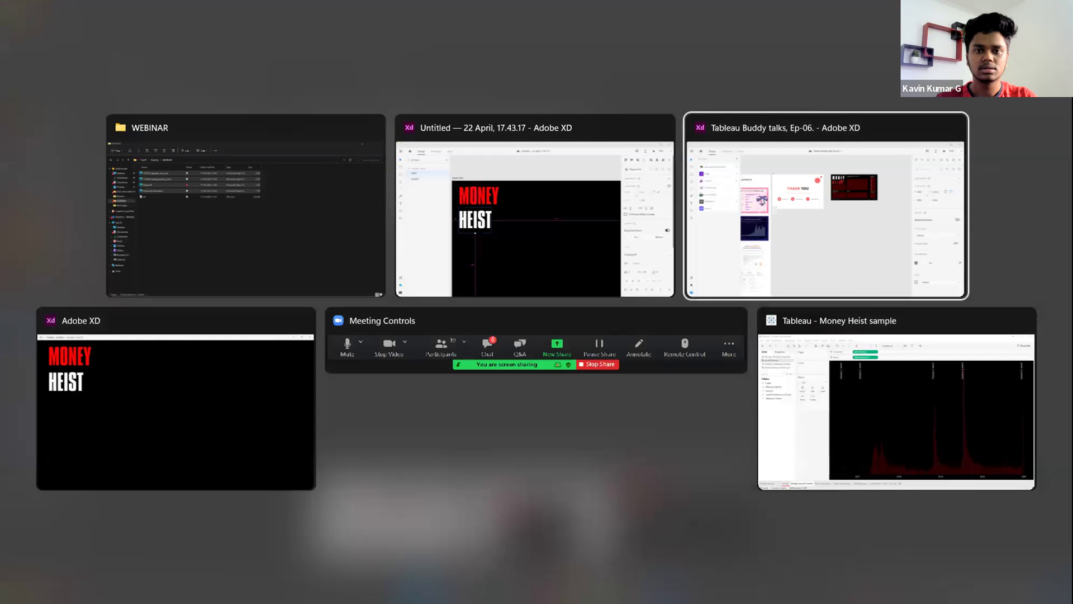
pyautogui.hotkey('alt', 'Tab')
pyautogui.hotkey('alt', 'Tab')
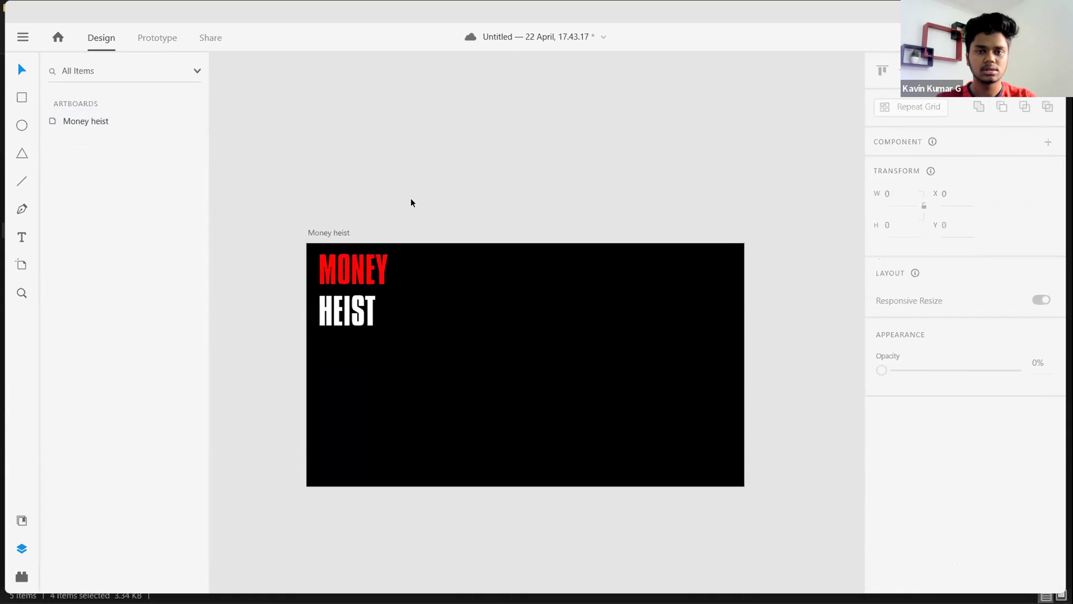
pyautogui.hotkey('ctrl', 'v')
pyautogui.scroll(5, 510, 336)
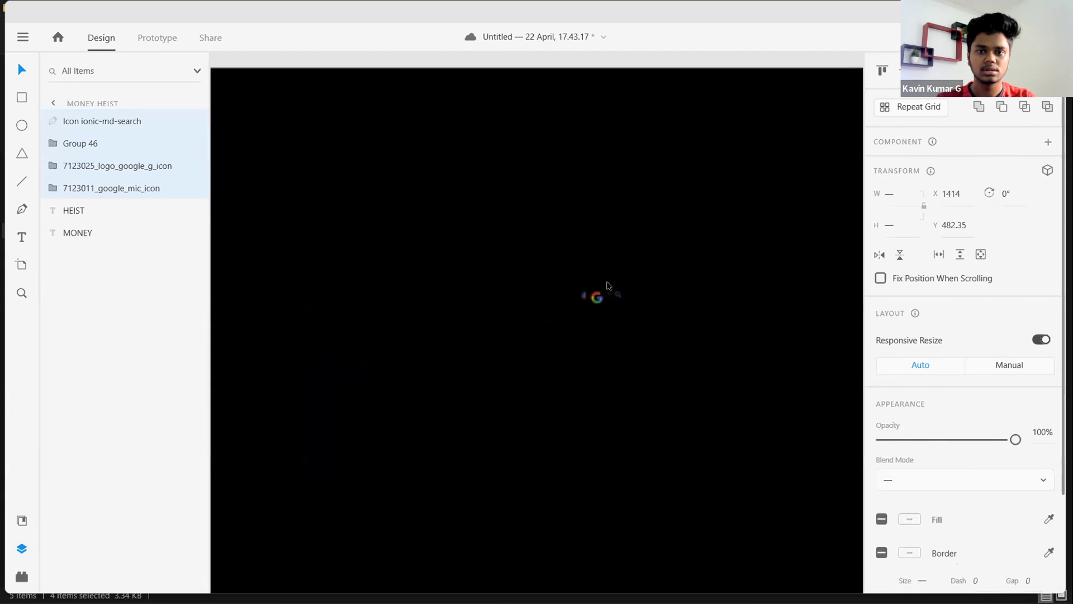
pyautogui.moveTo(600, 301); pyautogui.dragTo(335, 103)
pyautogui.scroll(-5, 484, 151)
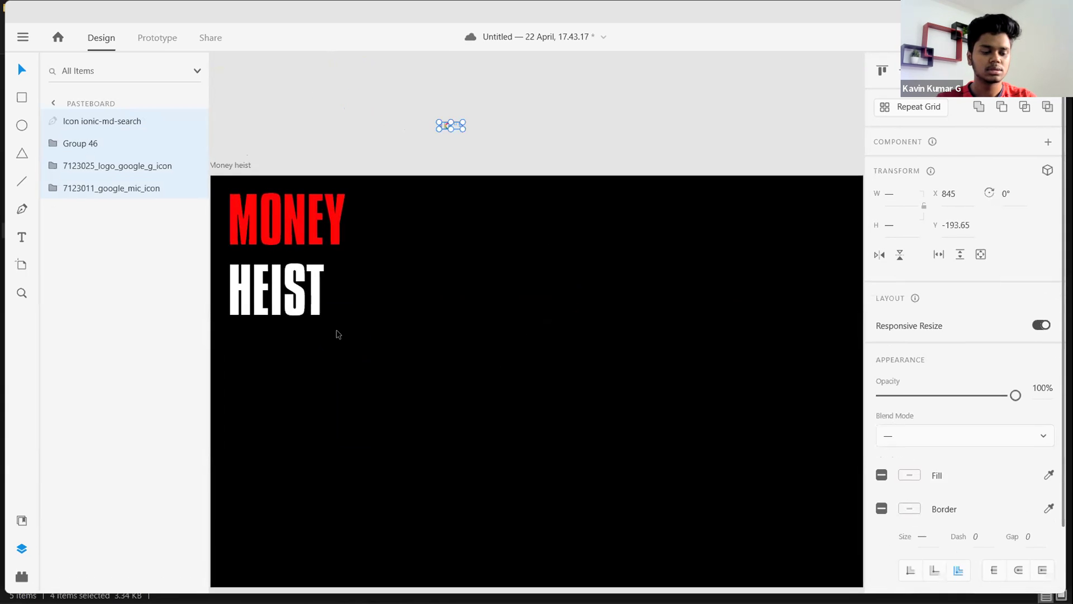
# - Switch back to the WEBINAR folder and copy the mh PNG image
pyautogui.press('super+Tab')
pyautogui.hotkey('alt', 'Tab')
pyautogui.hotkey('alt', 'Tab')
pyautogui.hotkey('alt', 'Tab')
pyautogui.hotkey('alt', 'Tab')
pyautogui.hotkey('alt', 'Tab')
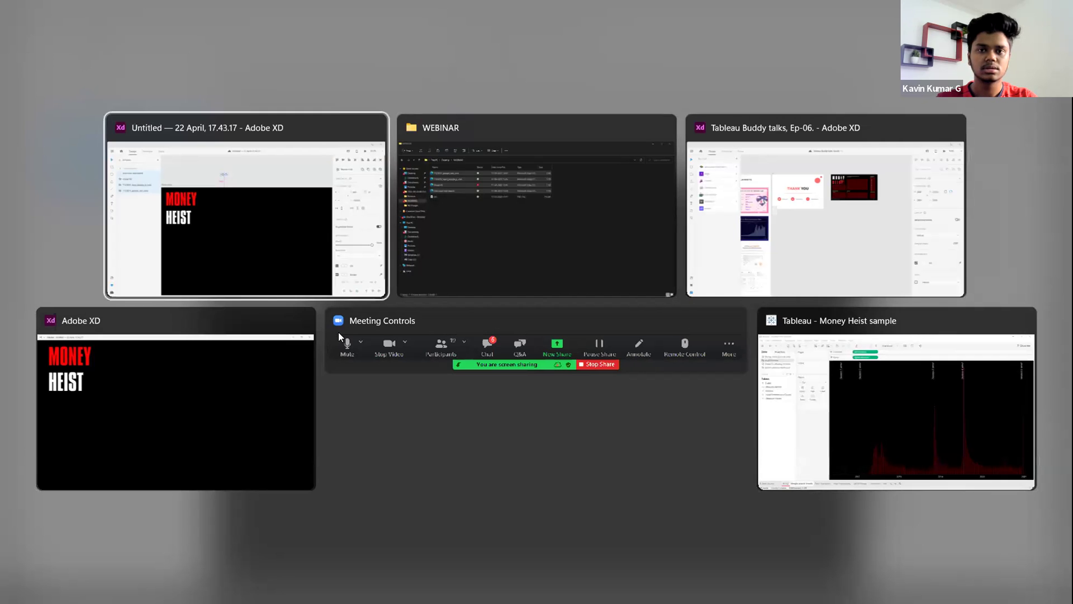
pyautogui.press('Return')
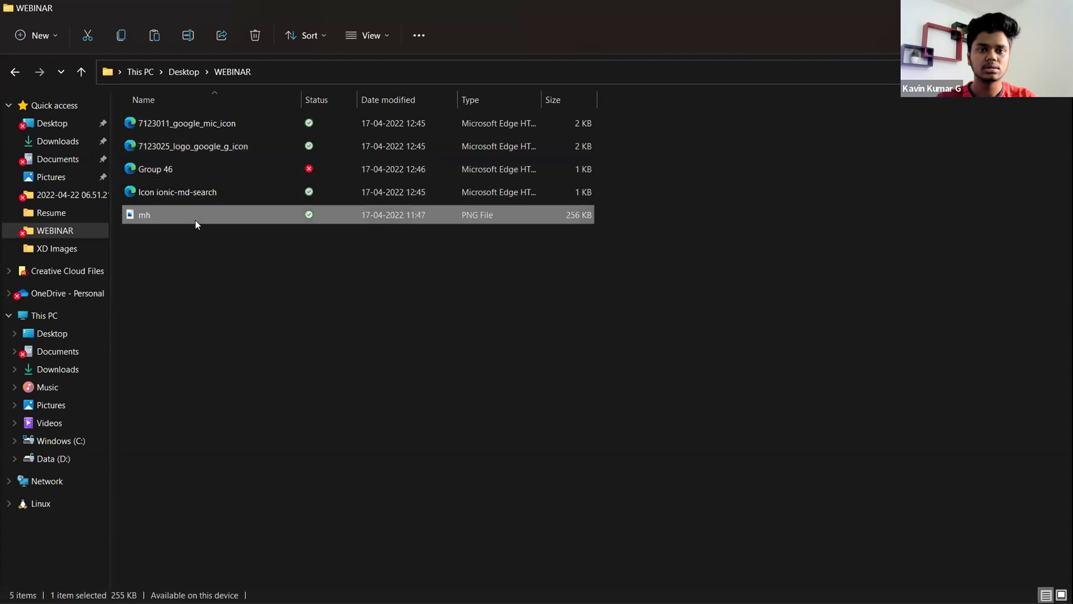
pyautogui.rightClick(203, 219)
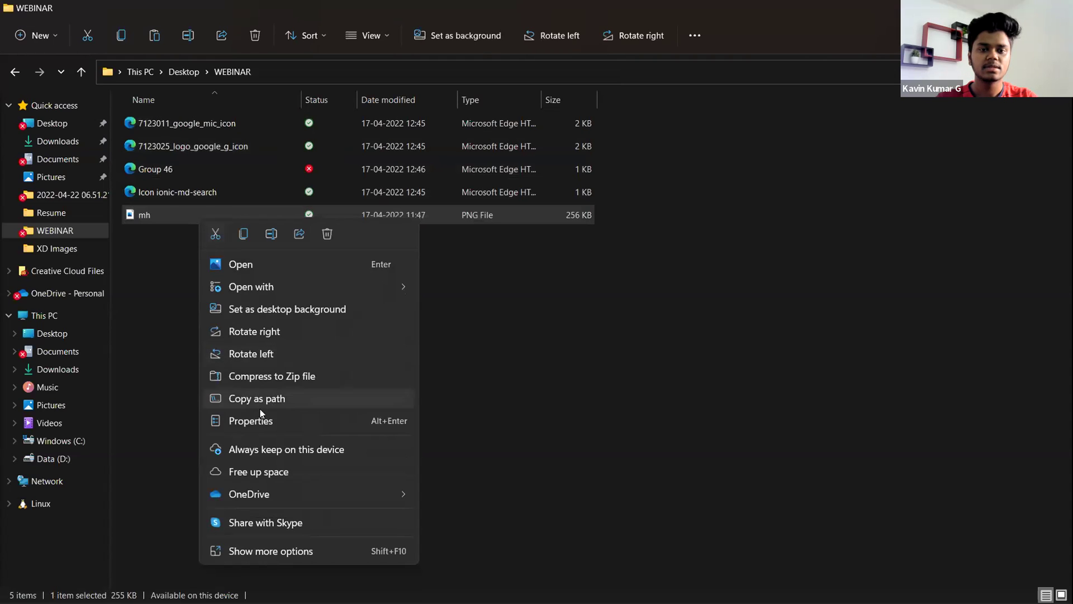
pyautogui.click(243, 234)
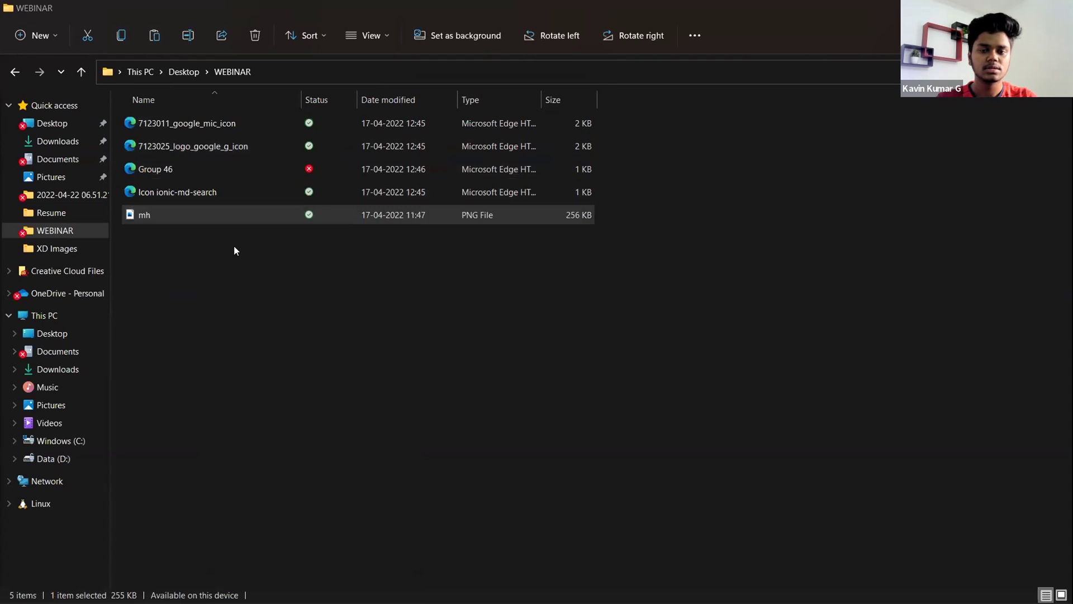
# - Paste the mh image into the untitled Adobe XD document and place it over the right part of the title at about X 229, Y 60
pyautogui.press('super+Tab')
pyautogui.press('Right')
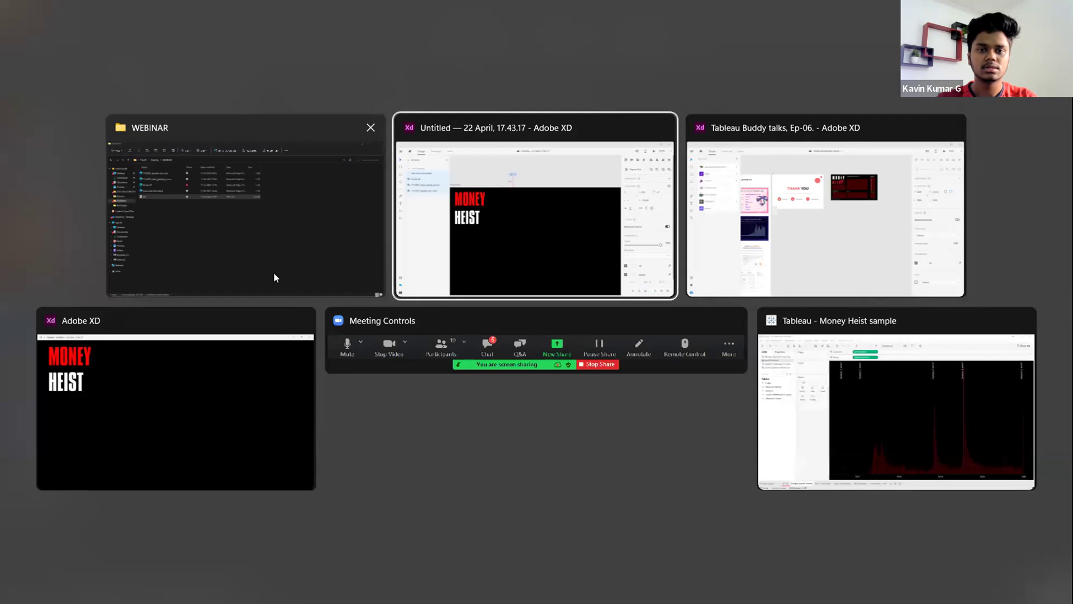
pyautogui.press('Return')
pyautogui.hotkey('ctrl', 'v')
pyautogui.moveTo(525, 317); pyautogui.dragTo(552, 279)
pyautogui.scroll(3, 382, 246)
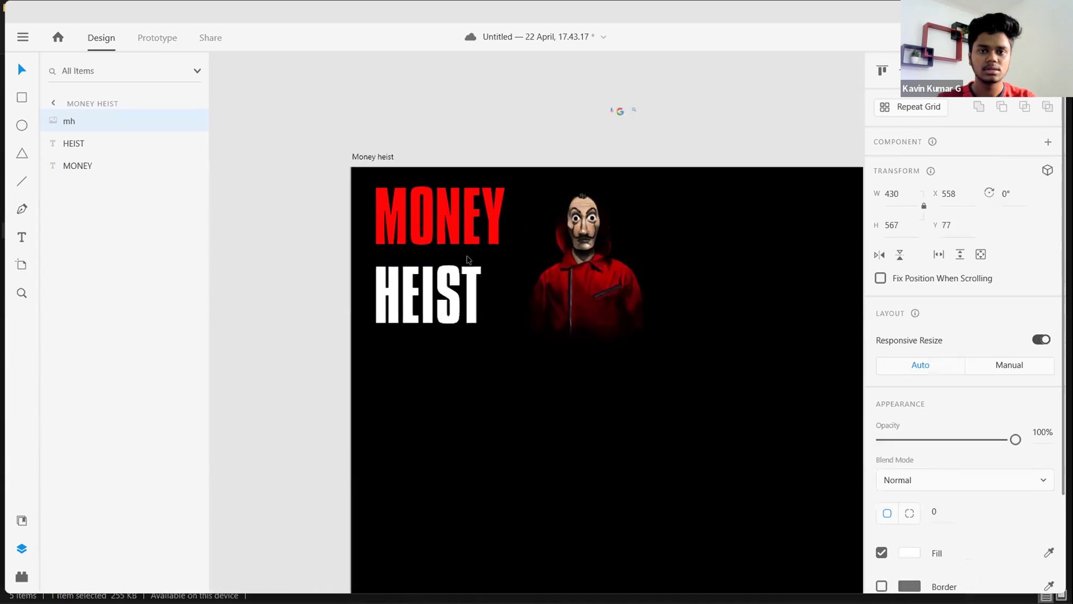
pyautogui.moveTo(610, 296); pyautogui.dragTo(521, 279)
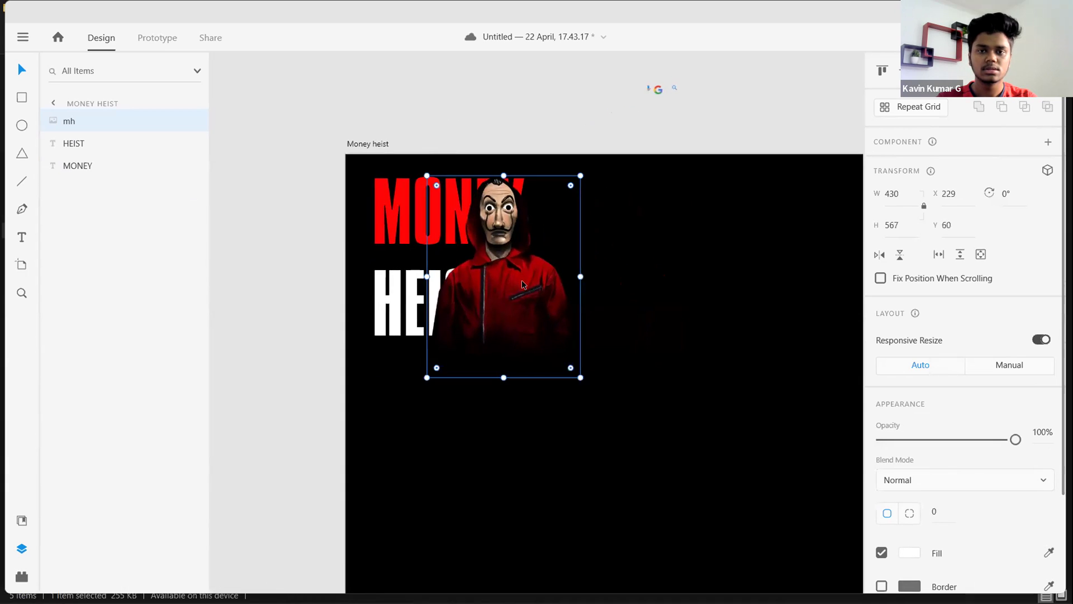
# - Bring the MONEY text to the front, and bring the mh image back in front of it
pyautogui.click(374, 215)
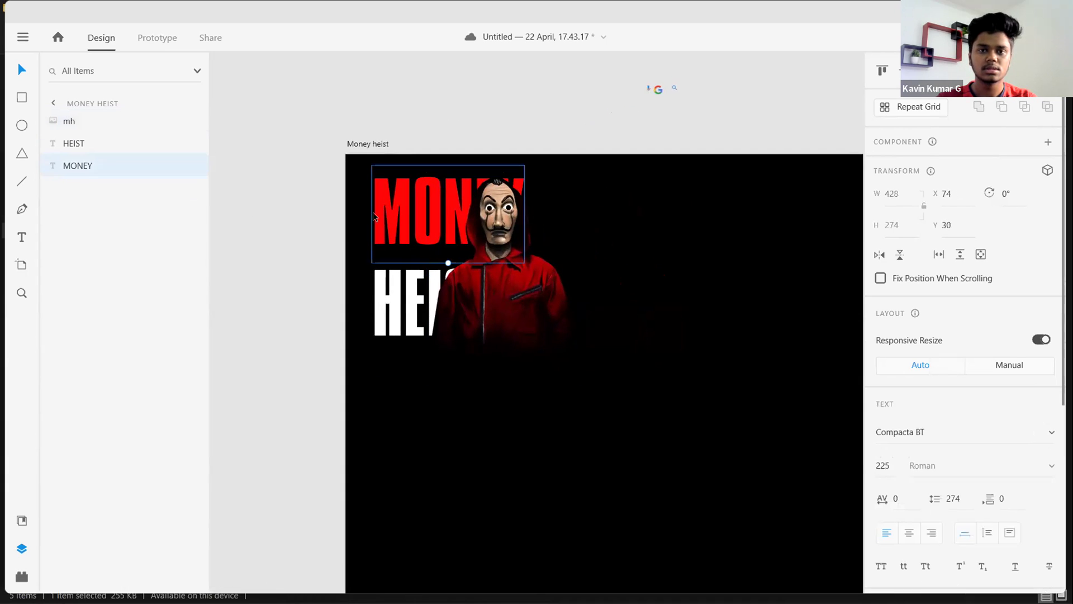
pyautogui.rightClick(404, 209)
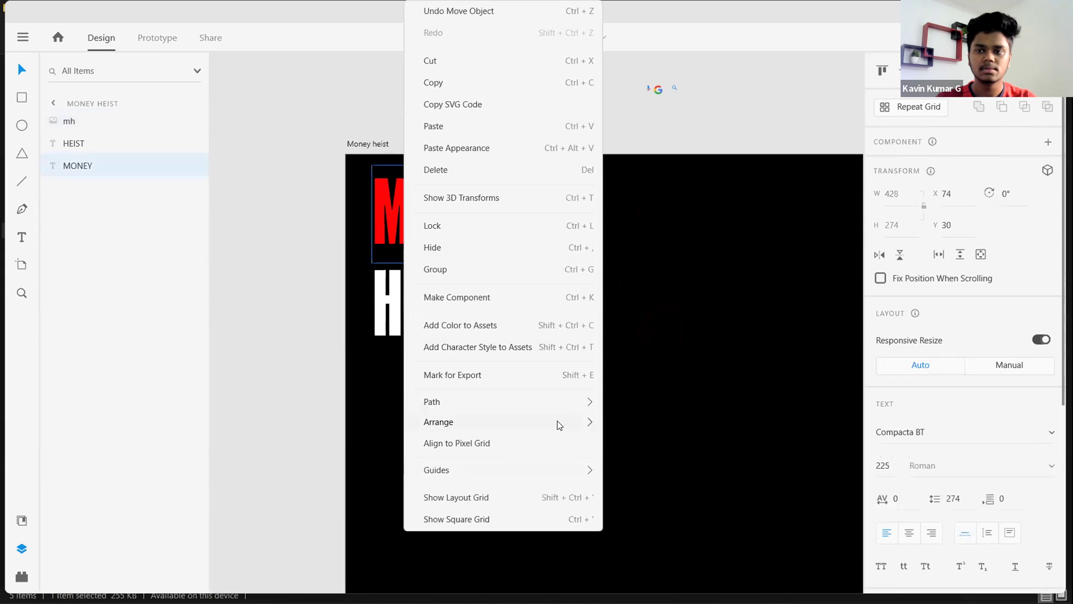
pyautogui.moveTo(570, 422)
pyautogui.click(630, 422)
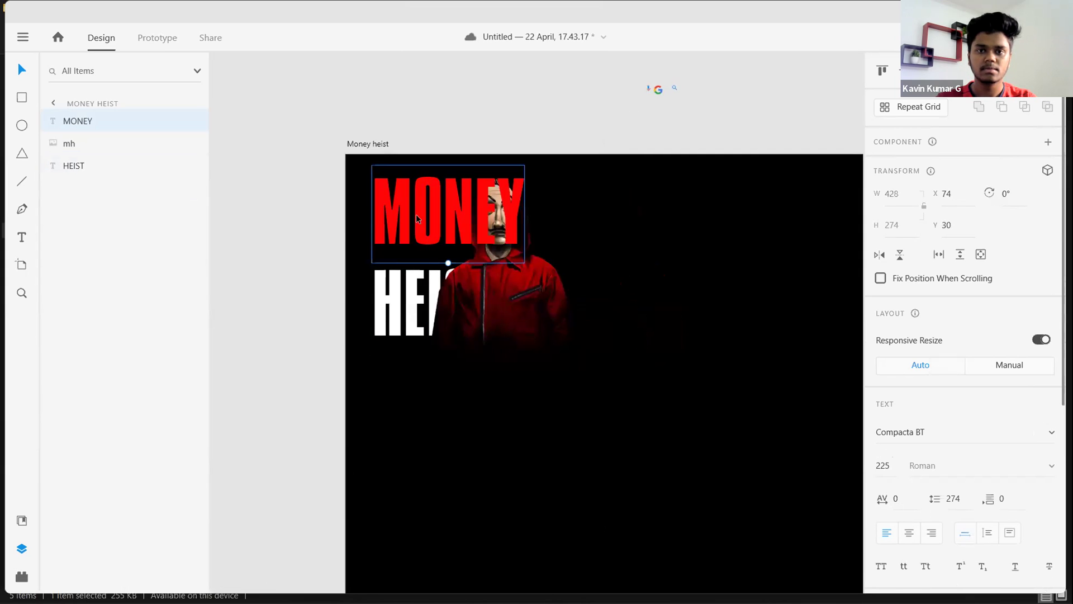
pyautogui.click(501, 304)
pyautogui.rightClick(507, 308)
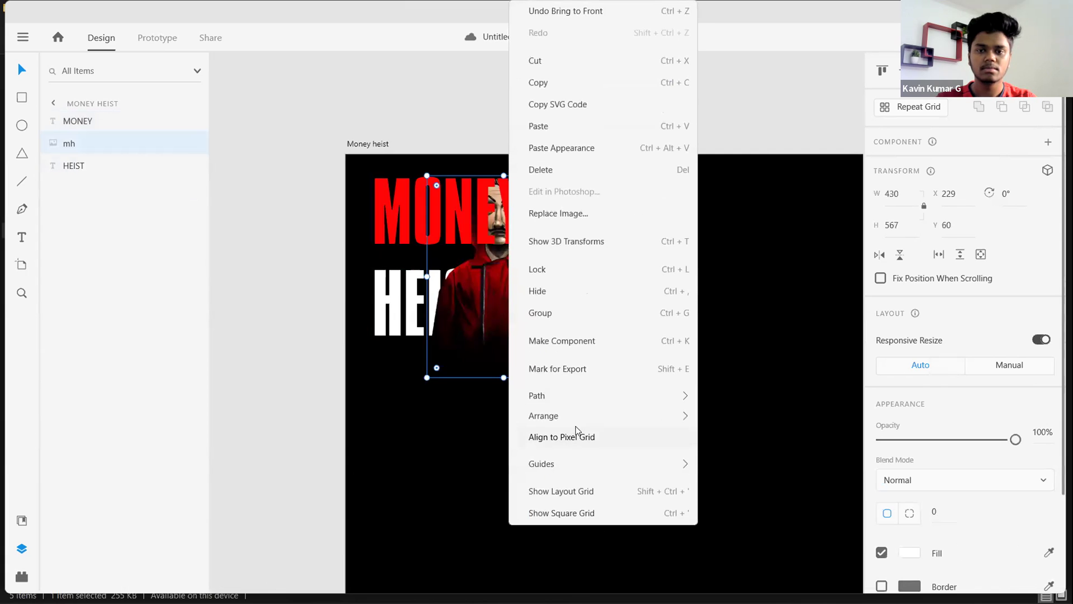
pyautogui.moveTo(578, 416)
pyautogui.click(732, 418)
# - Bring the HEIST text to the front so that it overlaps the mh image
pyautogui.click(417, 308)
pyautogui.rightClick(416, 307)
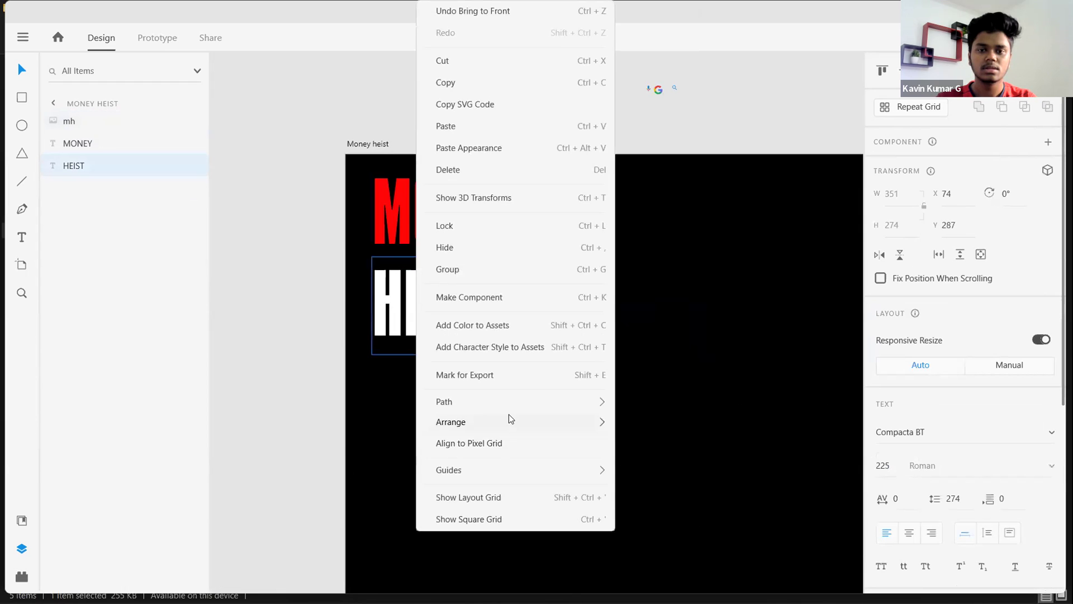
pyautogui.moveTo(524, 428)
pyautogui.click(660, 428)
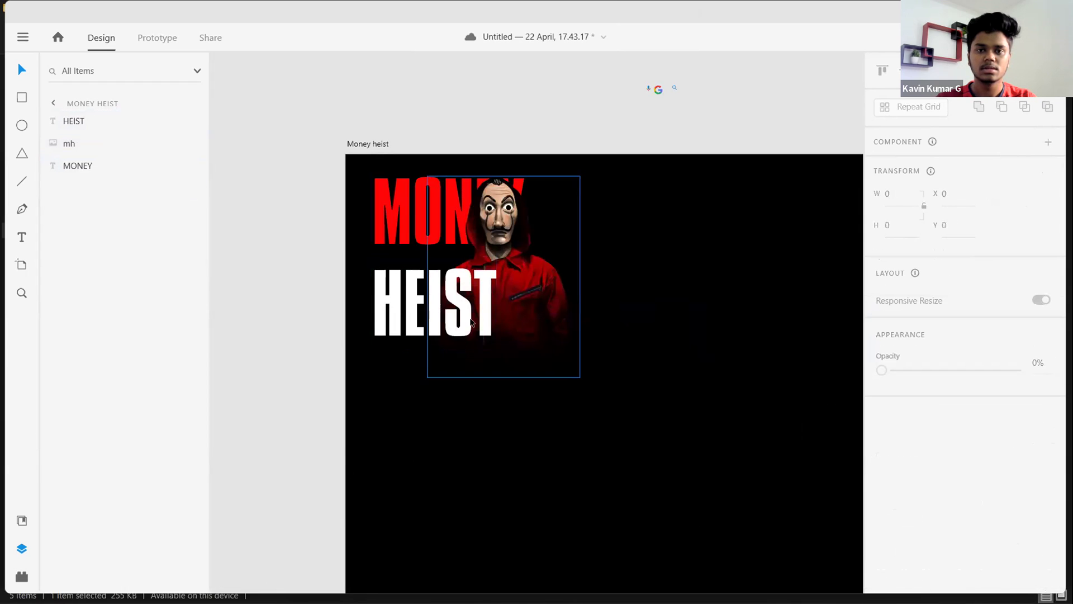
# - Scale the mh image down to about 378 x 498 and nudge it slightly downward between the MONEY and HEIST texts
pyautogui.click(512, 323)
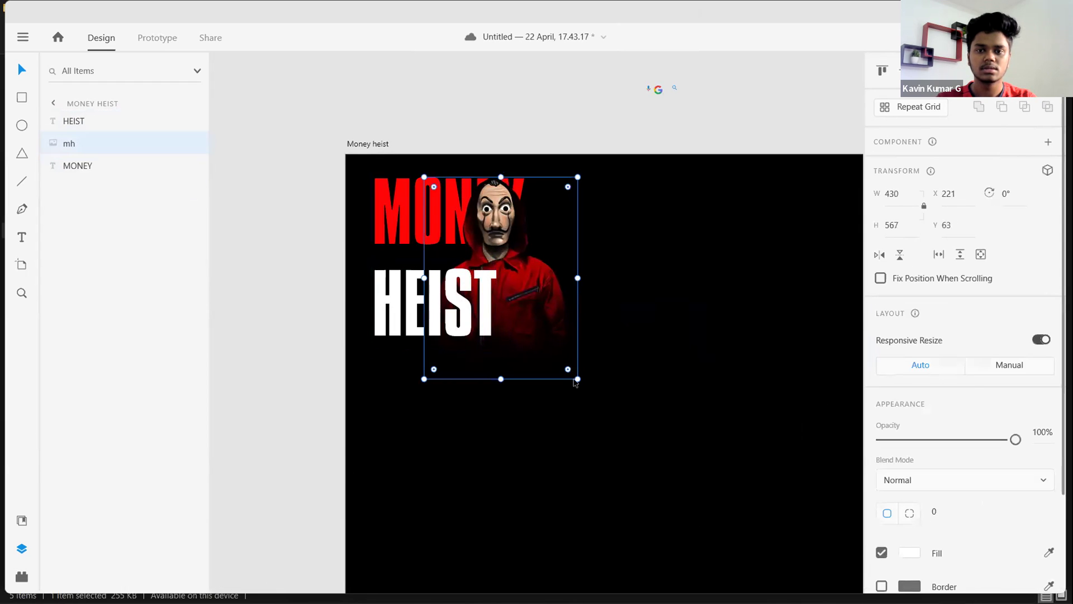
pyautogui.moveTo(578, 379); pyautogui.dragTo(559, 354)
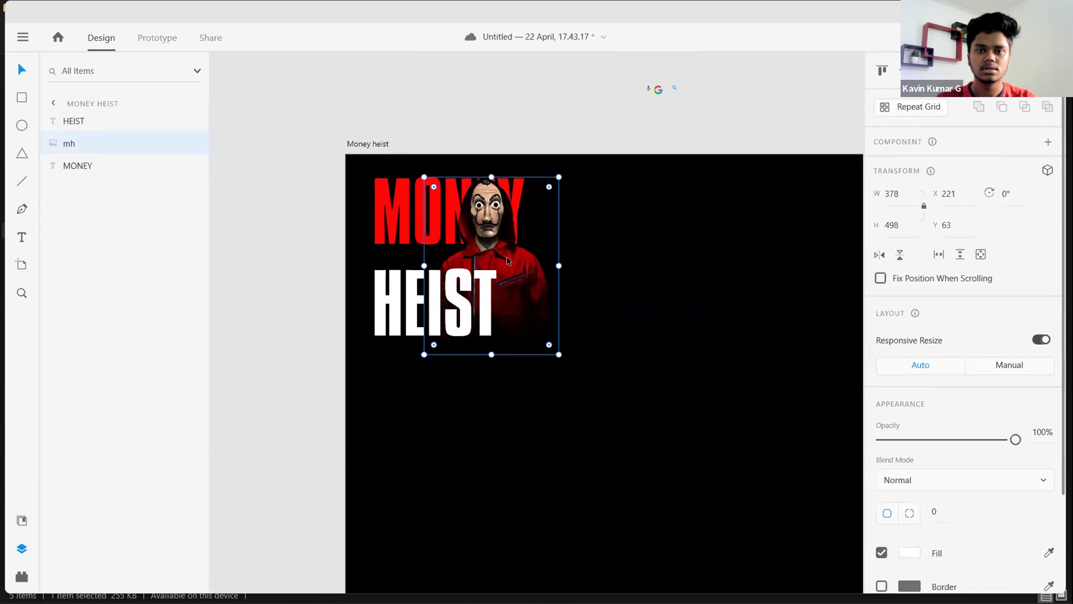
pyautogui.moveTo(507, 256); pyautogui.dragTo(506, 269)
pyautogui.moveTo(408, 293); pyautogui.dragTo(422, 289)
pyautogui.click(289, 197)
pyautogui.scroll(-5, 290, 194)
pyautogui.scroll(2, 340, 293)
pyautogui.scroll(2, 257, 129)
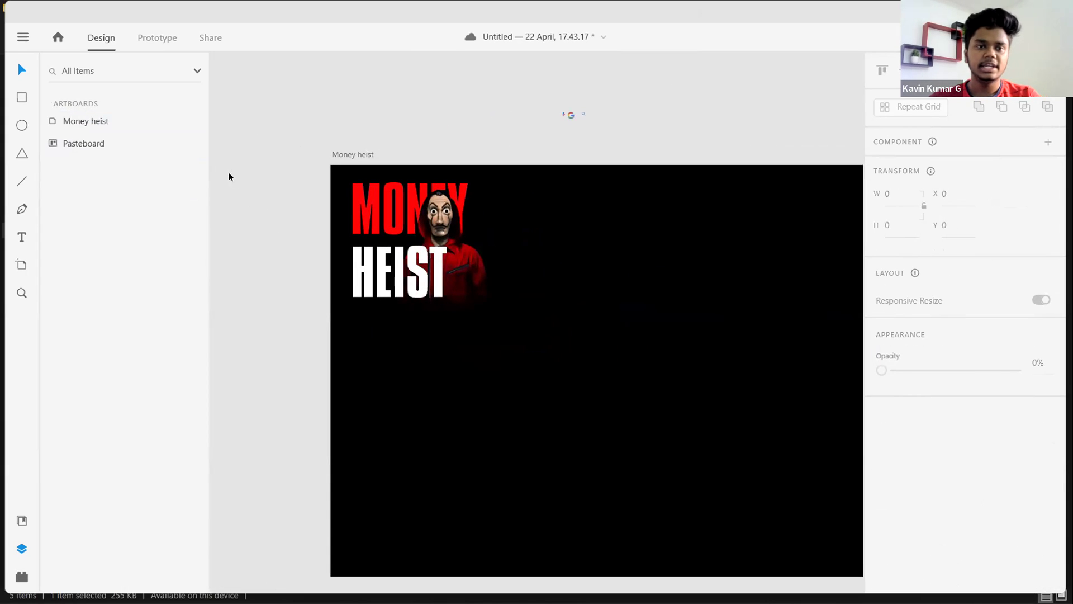
# - Draw a rectangle about 666 x 373 below the HEIST text and remove its border
pyautogui.press('r')
pyautogui.click(362, 315)
pyautogui.moveTo(429, 385); pyautogui.dragTo(541, 413)
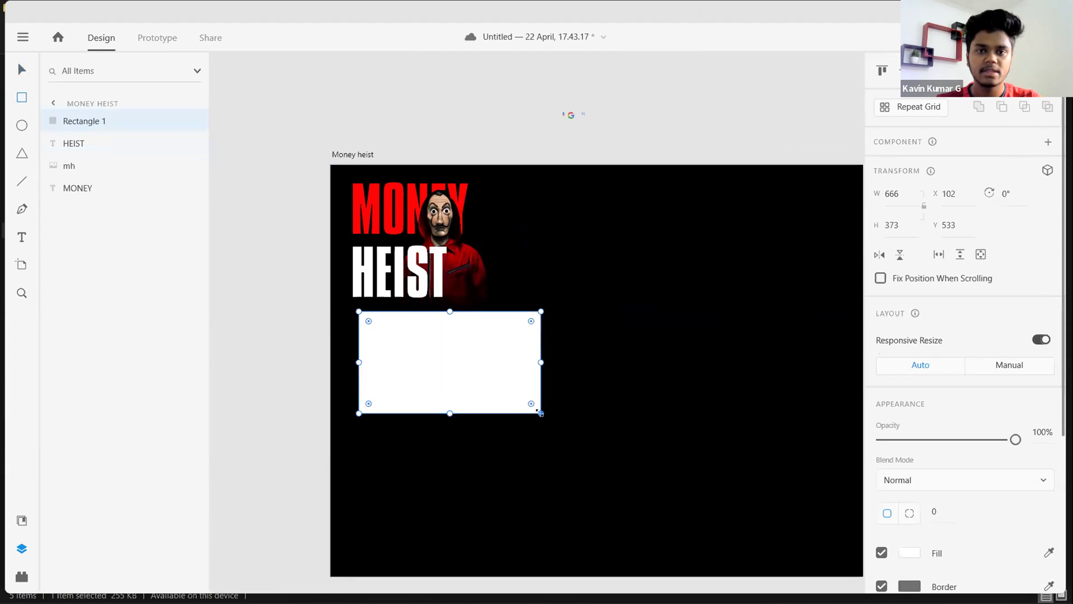
pyautogui.scroll(-4, 939, 334)
pyautogui.click(882, 364)
pyautogui.scroll(2, 894, 392)
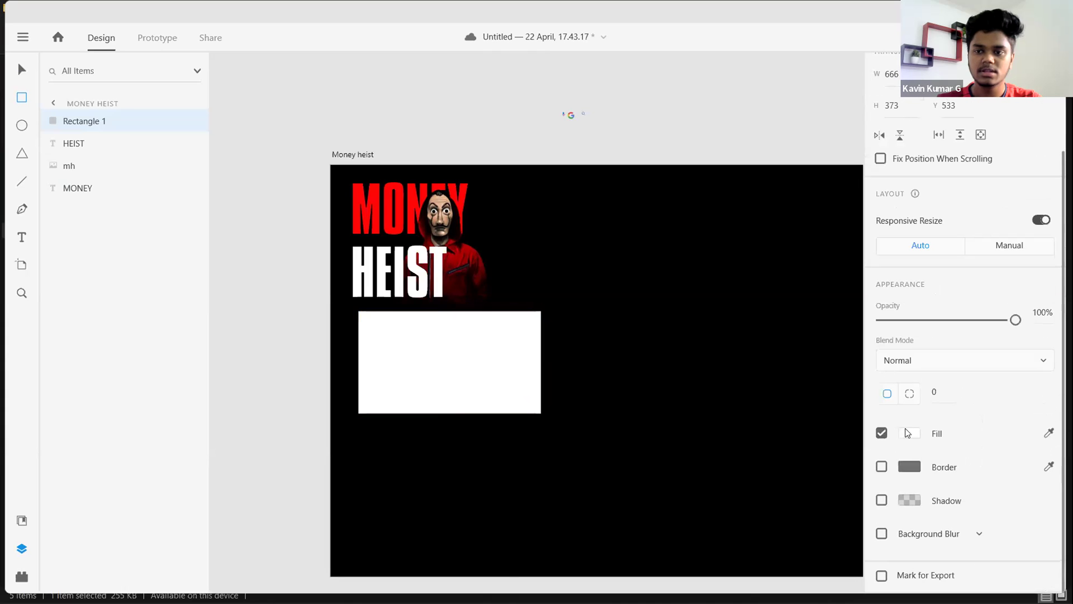
# - Fill the rectangle with red #FF0000 at 32% opacity
pyautogui.click(910, 433)
pyautogui.click(749, 333)
pyautogui.click(793, 358)
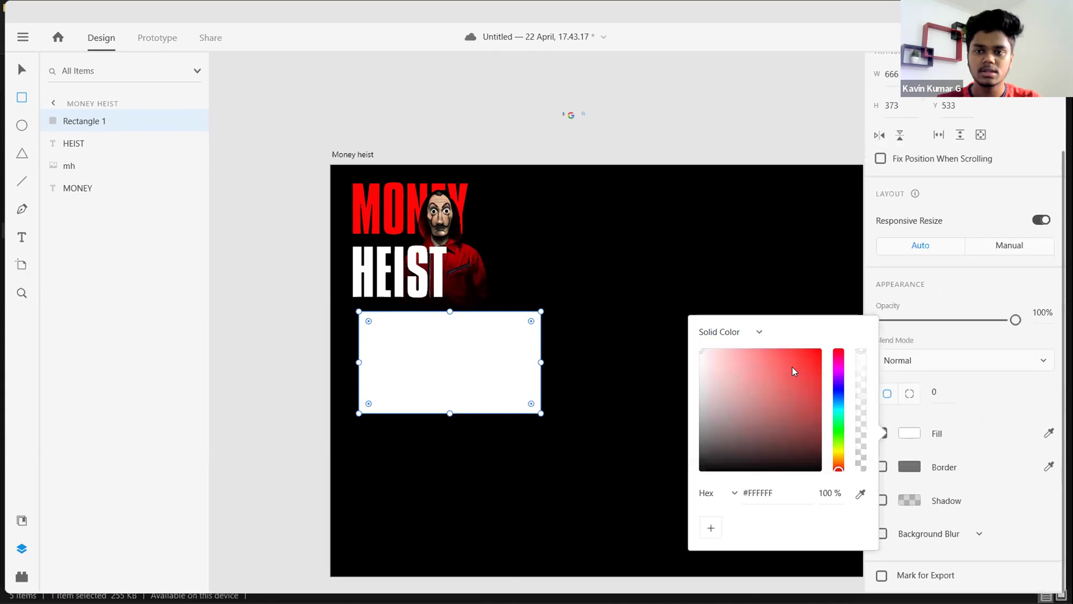
pyautogui.click(793, 368)
pyautogui.moveTo(864, 361)
pyautogui.mouseDown()
pyautogui.moveTo(857, 386)
pyautogui.moveTo(823, 346)
pyautogui.mouseUp()
pyautogui.moveTo(855, 386); pyautogui.dragTo(860, 432)
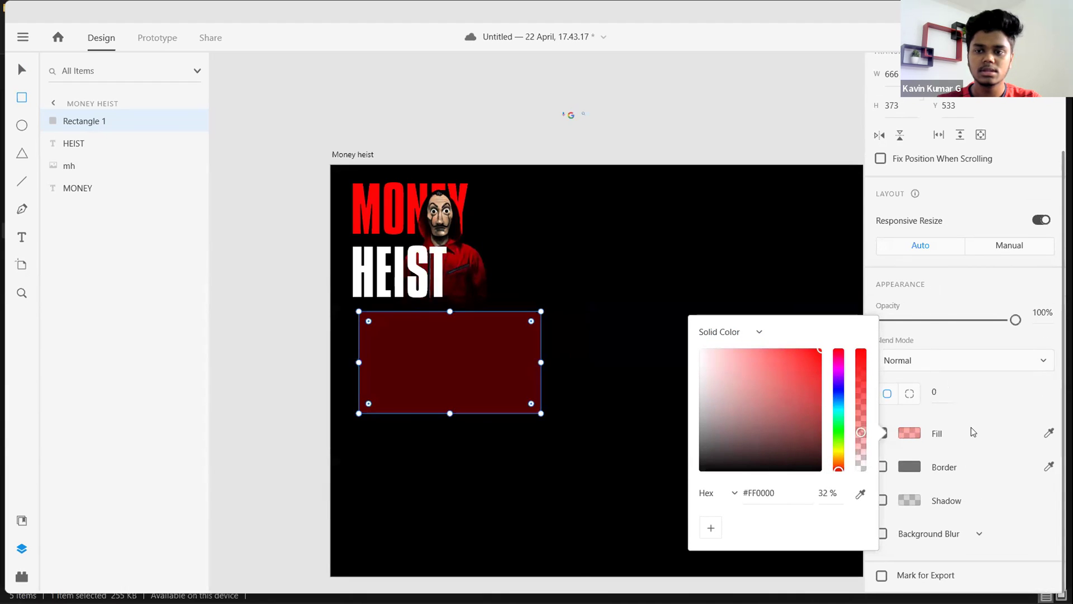
pyautogui.click(971, 427)
# - Give the rectangle a red border and move it so its left edge lines up with the HEIST text
pyautogui.click(882, 467)
pyautogui.click(906, 467)
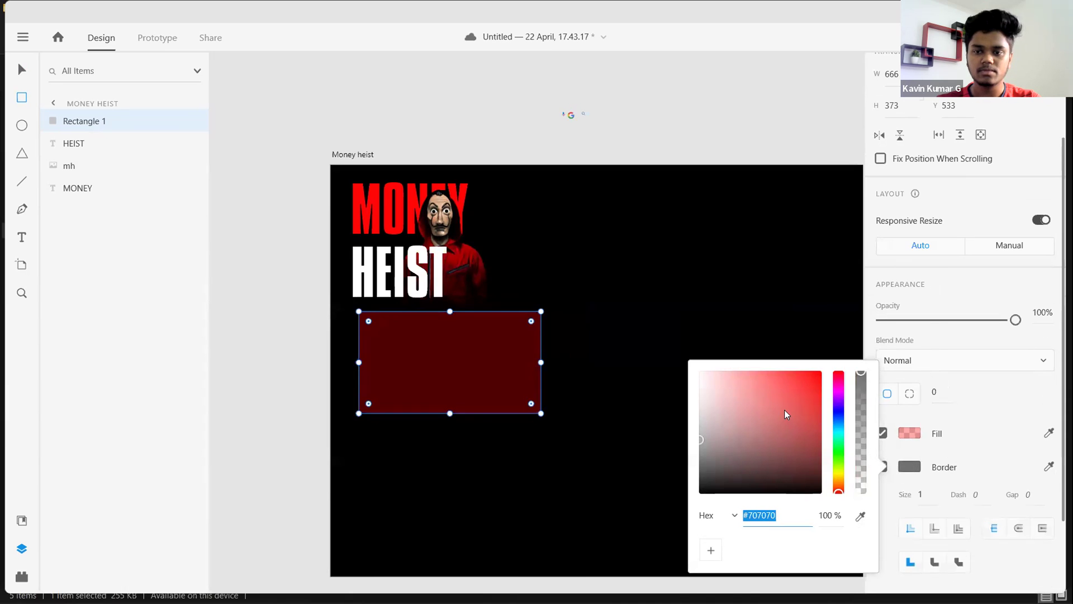
pyautogui.click(819, 372)
pyautogui.click(721, 209)
pyautogui.scroll(-1, 730, 209)
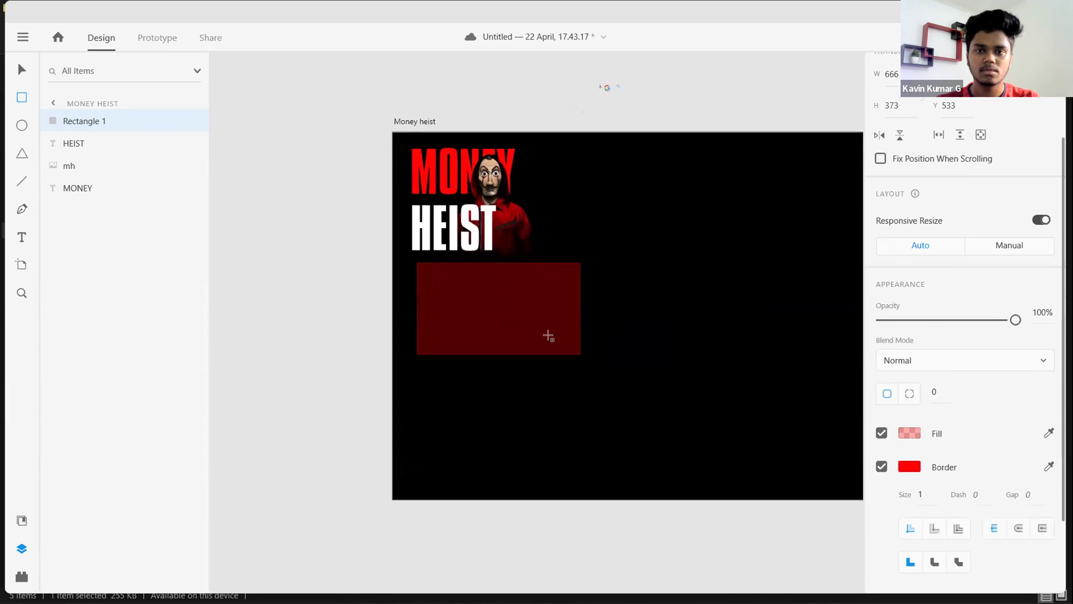
pyautogui.scroll(1, 548, 336)
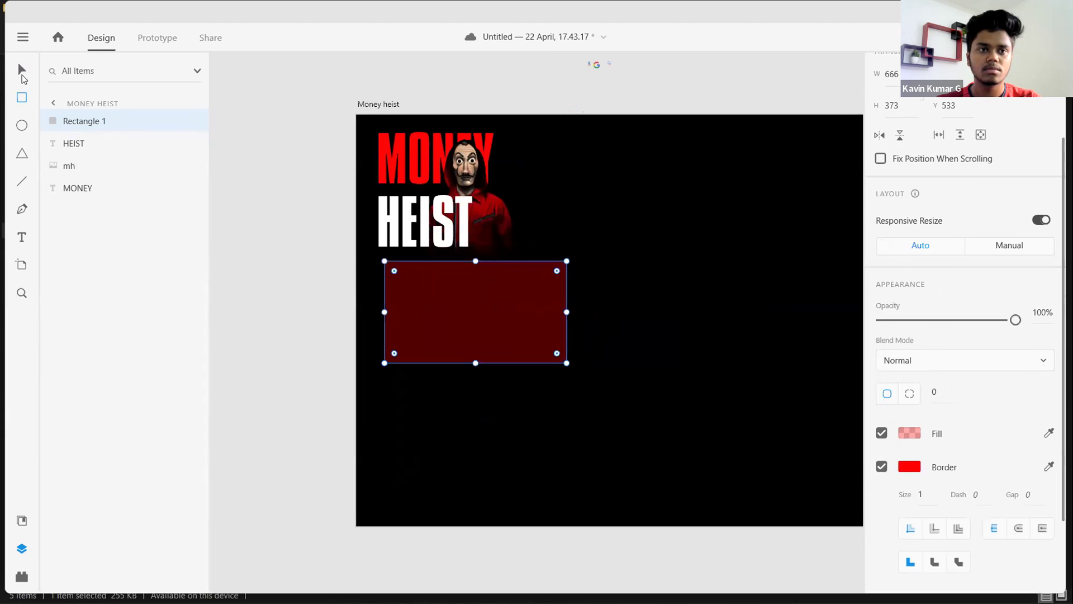
pyautogui.moveTo(429, 298); pyautogui.dragTo(424, 296)
pyautogui.click(246, 191)
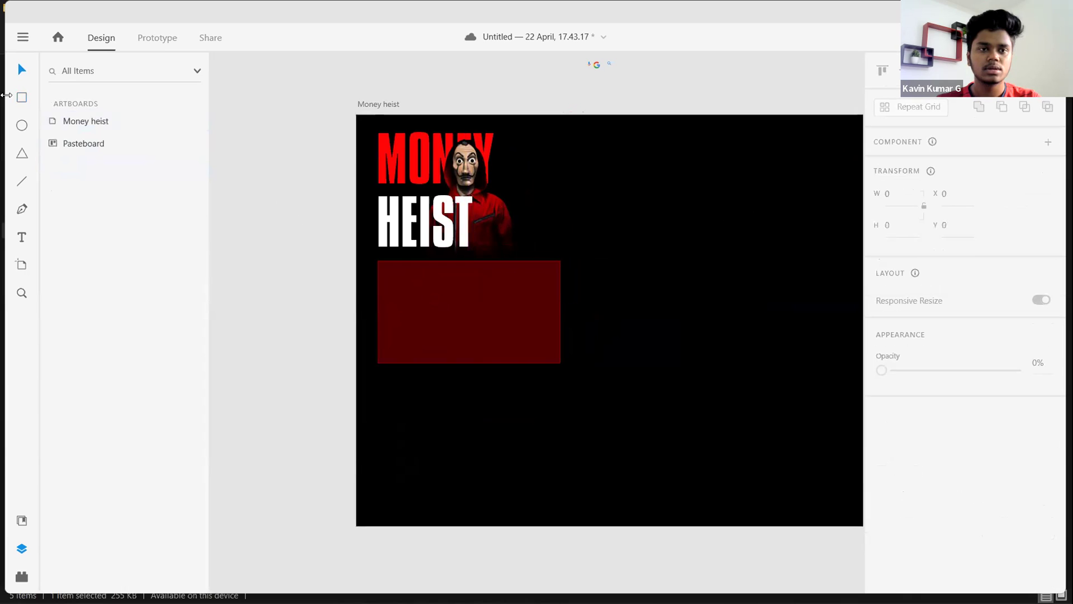
# - Duplicate the HEIST text, place the copy below the red rectangle and change its wording to "google search trends"
pyautogui.click(392, 208)
pyautogui.hotkey('ctrl', 'd')
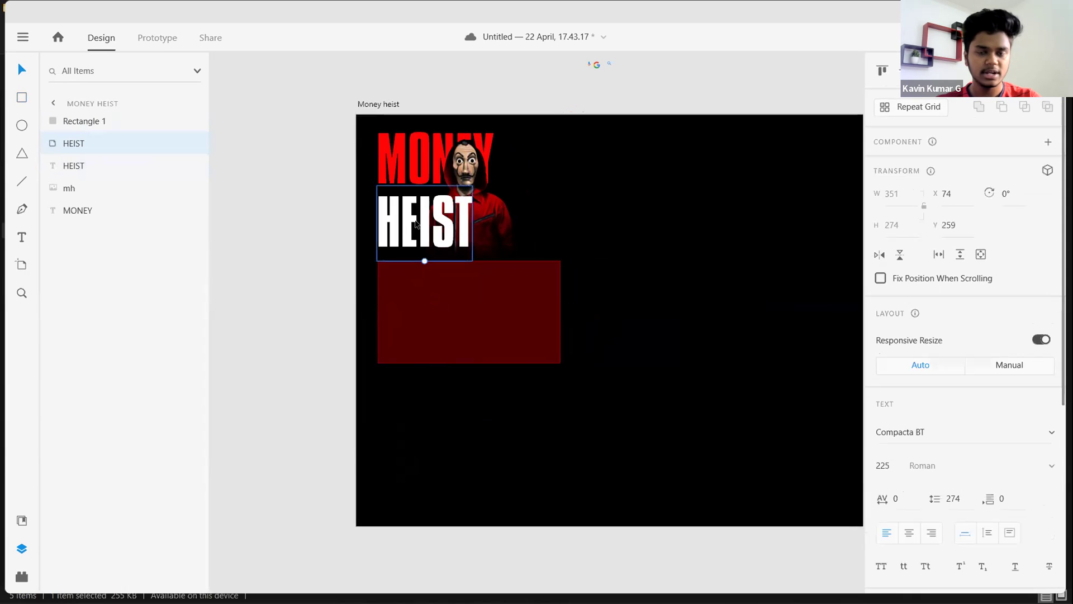
pyautogui.moveTo(424, 257); pyautogui.dragTo(431, 413)
pyautogui.doubleClick(431, 413)
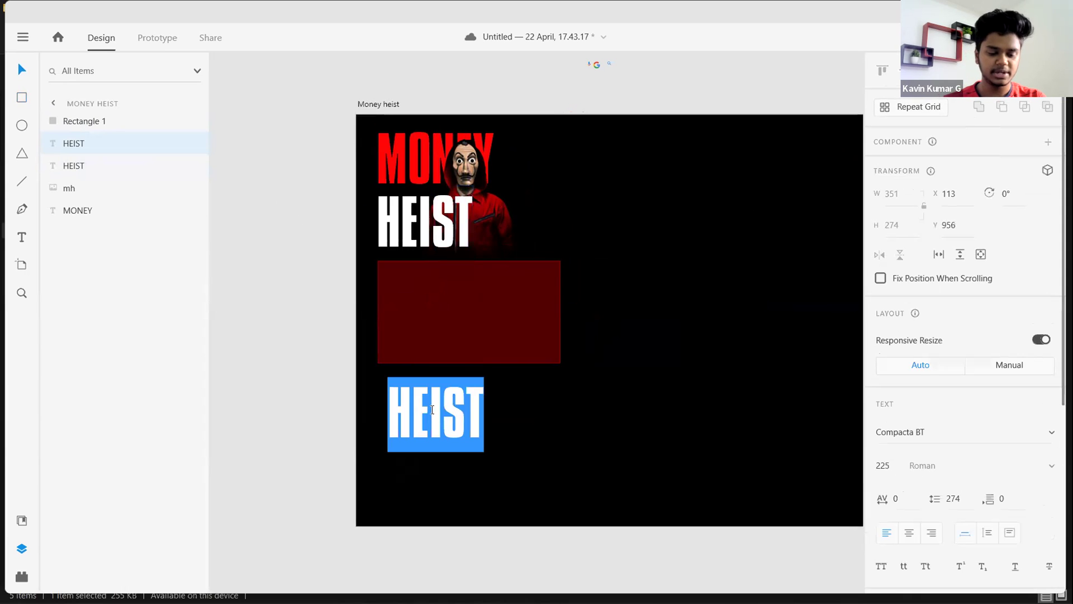
pyautogui.write('goo')
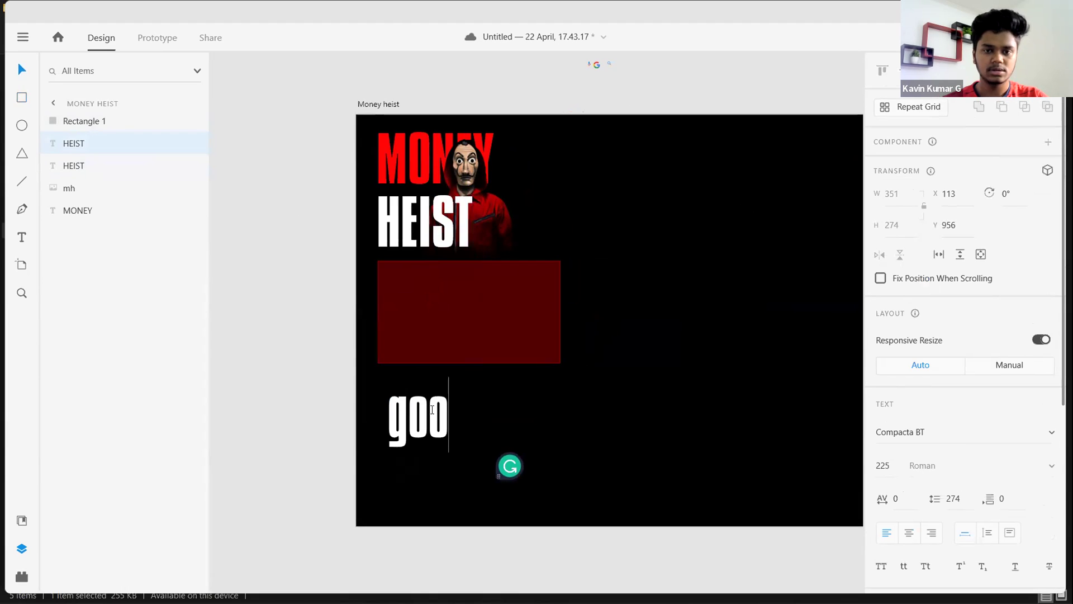
pyautogui.write('gle search')
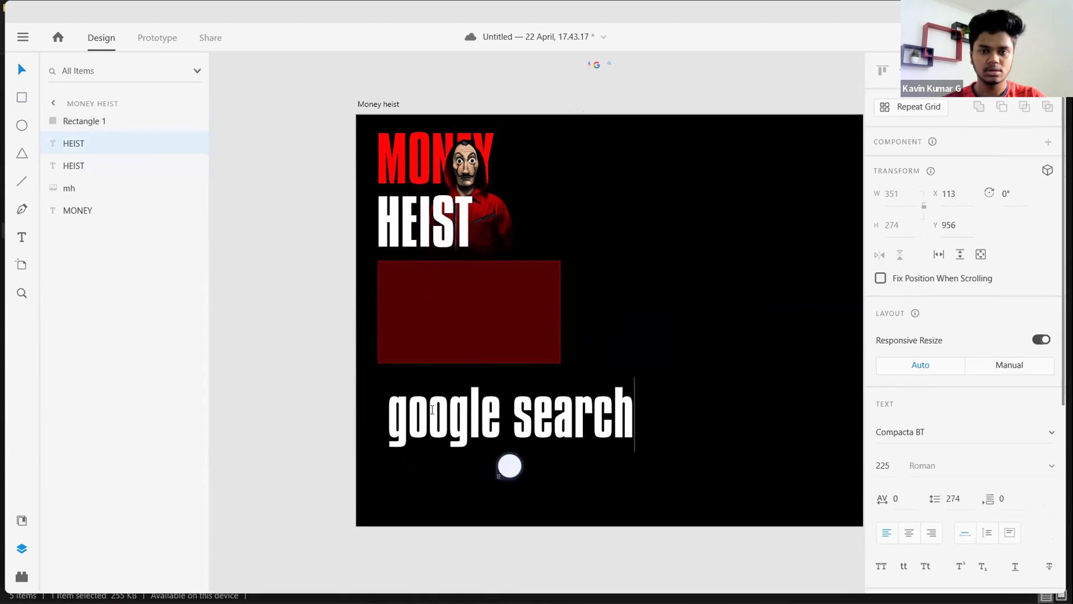
pyautogui.write(' tr')
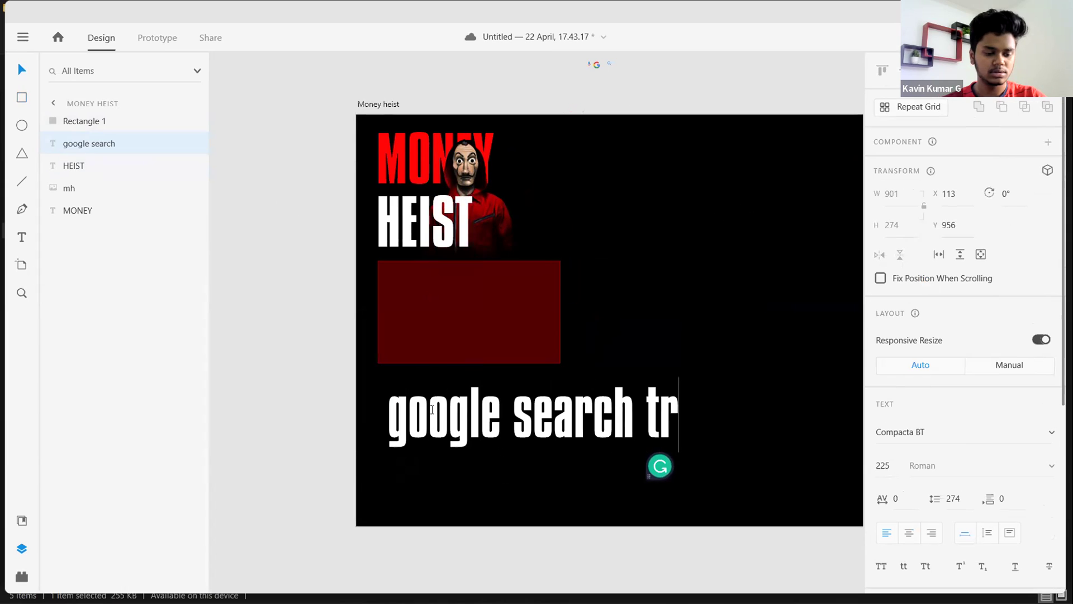
pyautogui.write('ends')
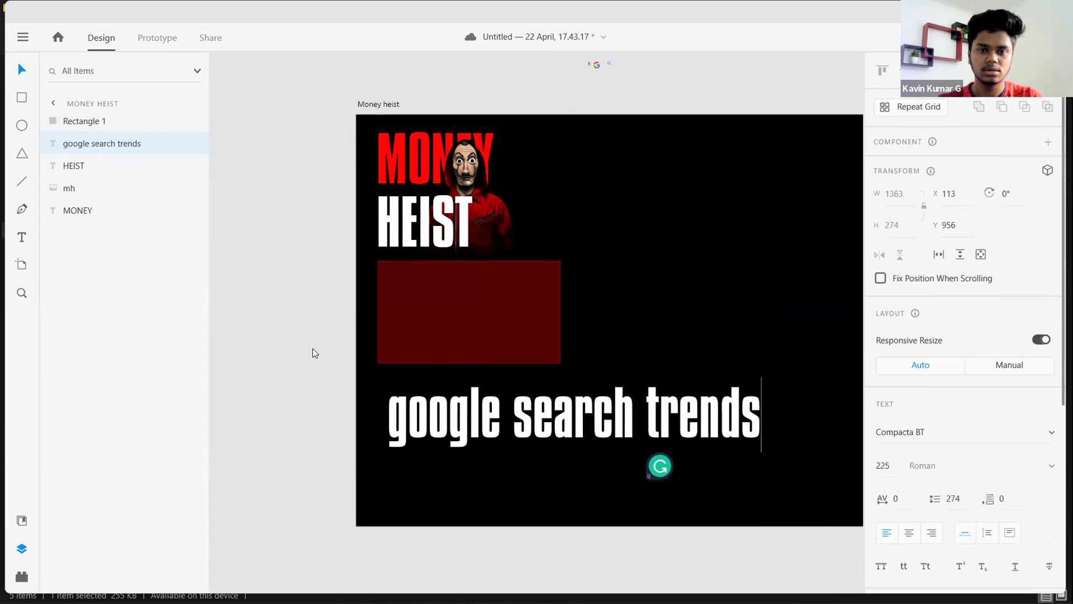
pyautogui.press('Escape')
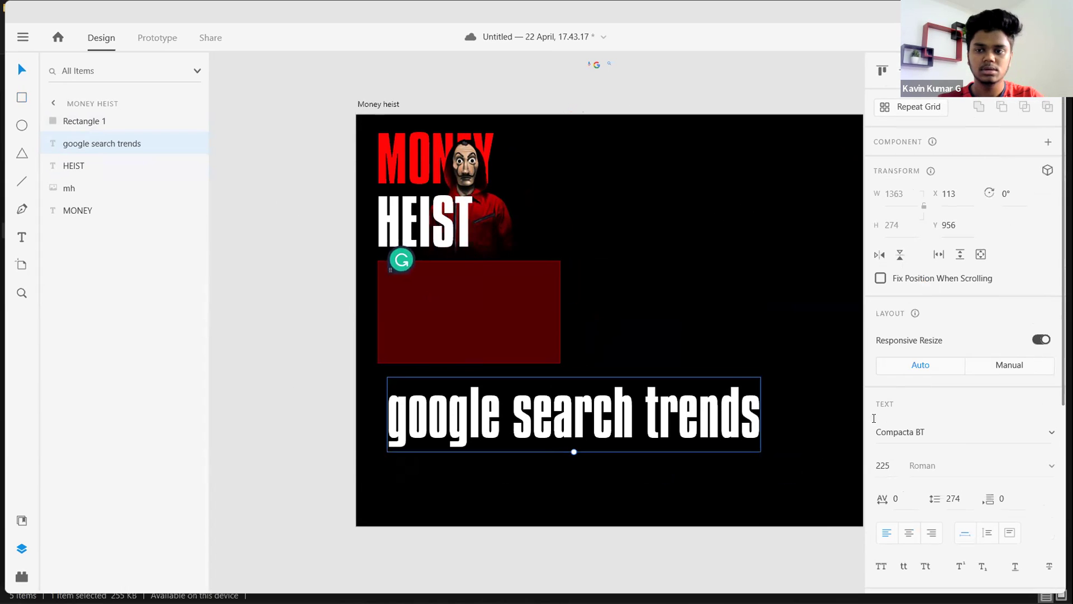
# - Set the "google search trends" text to Arial, scale it down to size 64 and make it all uppercase
pyautogui.doubleClick(911, 434)
pyautogui.write('ar')
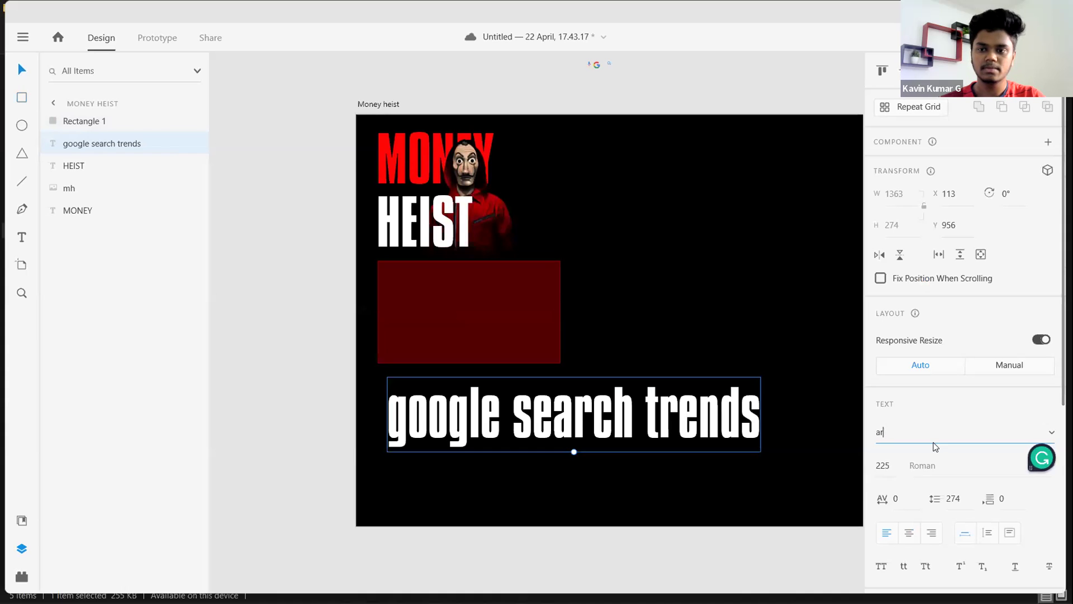
pyautogui.press('Return')
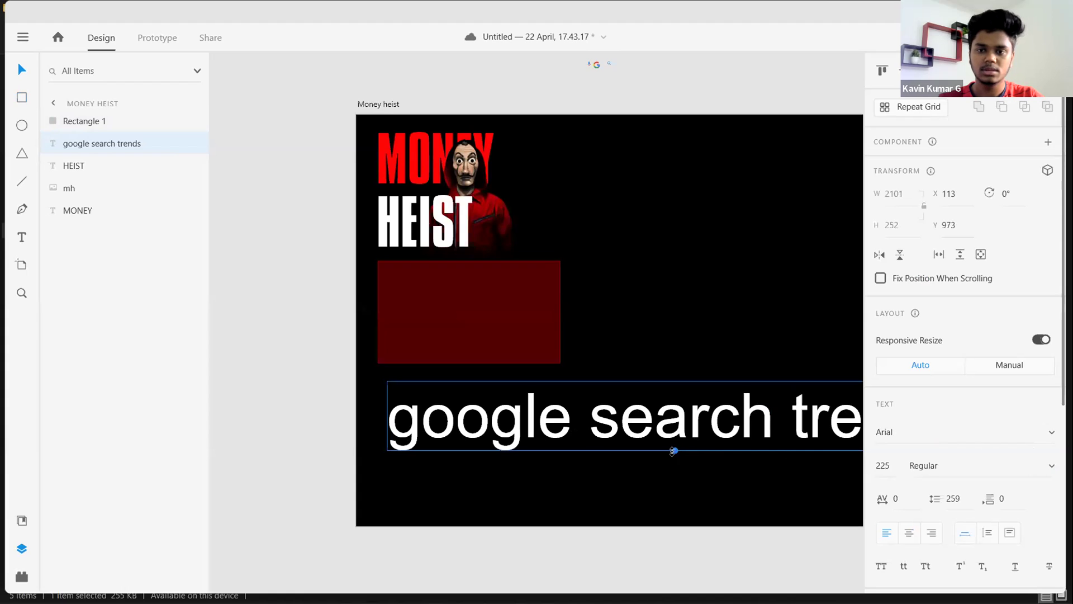
pyautogui.moveTo(675, 427); pyautogui.dragTo(526, 416)
pyautogui.click(877, 567)
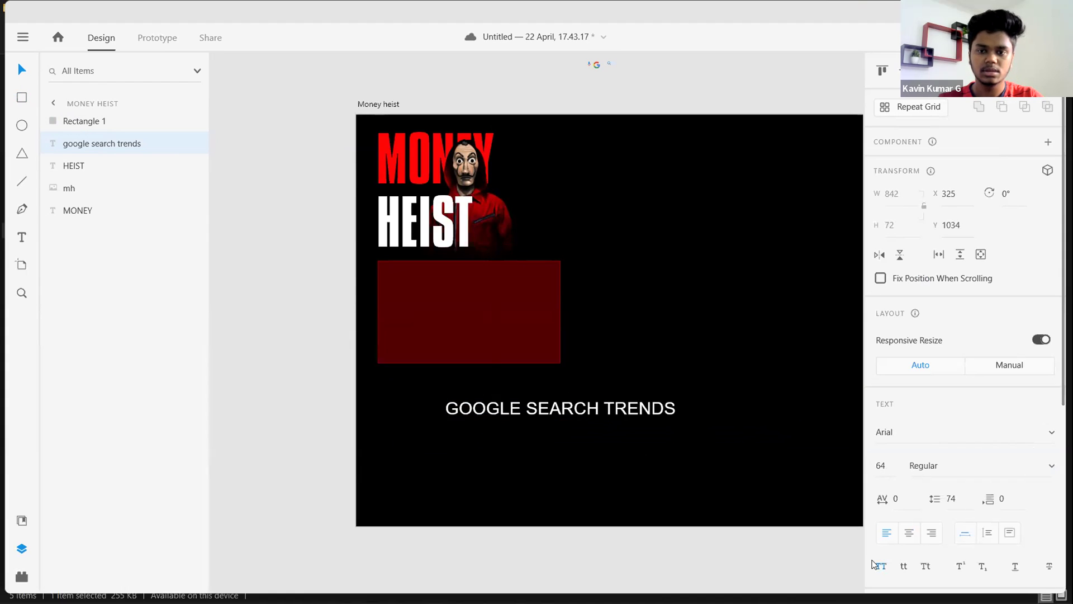
# - Scale the GOOGLE SEARCH TRENDS text down to size 35 and align it with the rectangle's left edge, just below it
pyautogui.moveTo(560, 417); pyautogui.dragTo(450, 395)
pyautogui.hscroll(-2, 349, 370)
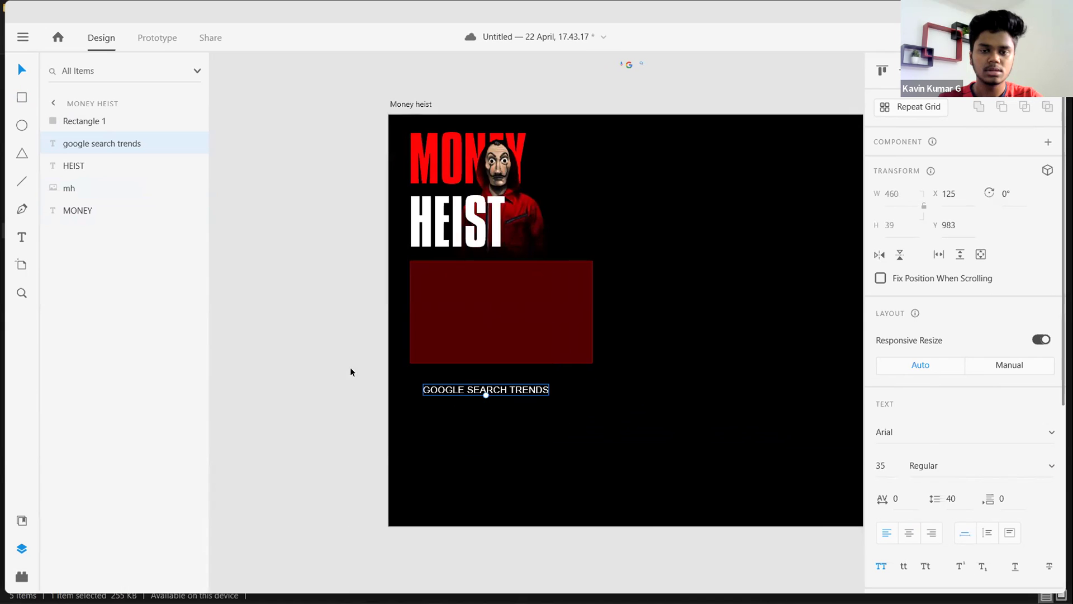
pyautogui.hscroll(1, 432, 417)
pyautogui.hscroll(-2, 435, 389)
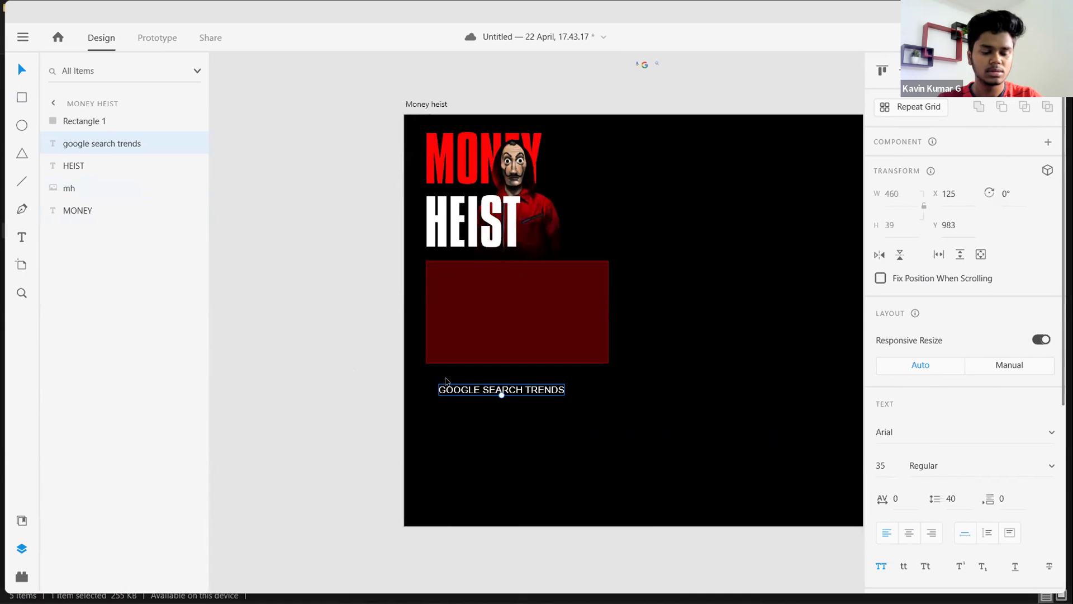
pyautogui.scroll(3, 445, 381)
pyautogui.moveTo(556, 413); pyautogui.dragTo(523, 406)
pyautogui.click(530, 446)
# - Draw a bar about 553 x 73 below the GOOGLE SEARCH TRENDS text and round its corners to a radius of 33
pyautogui.scroll(-3, 509, 405)
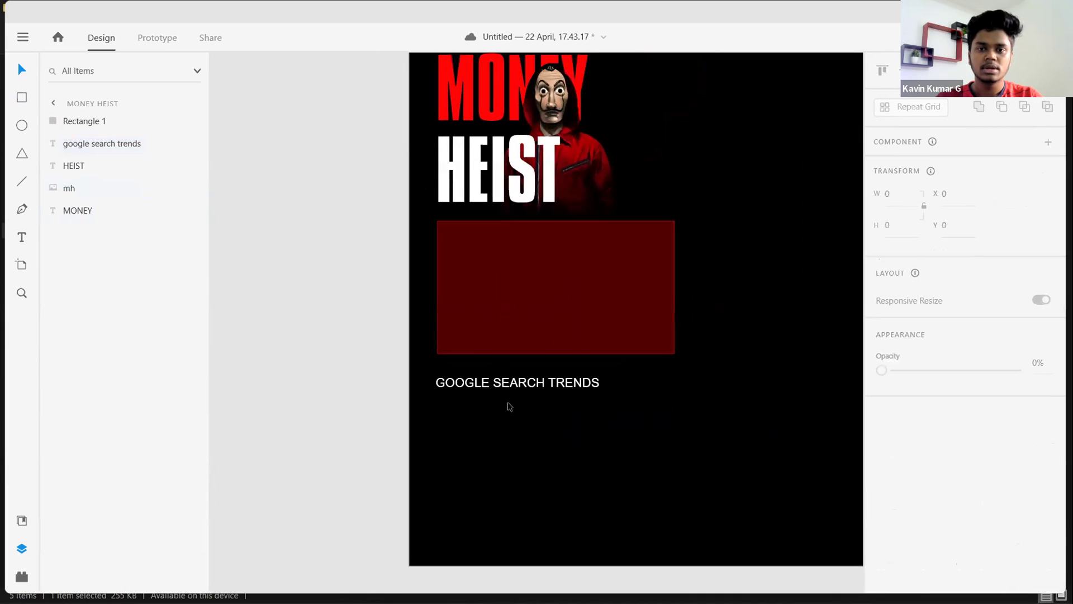
pyautogui.scroll(2, 505, 401)
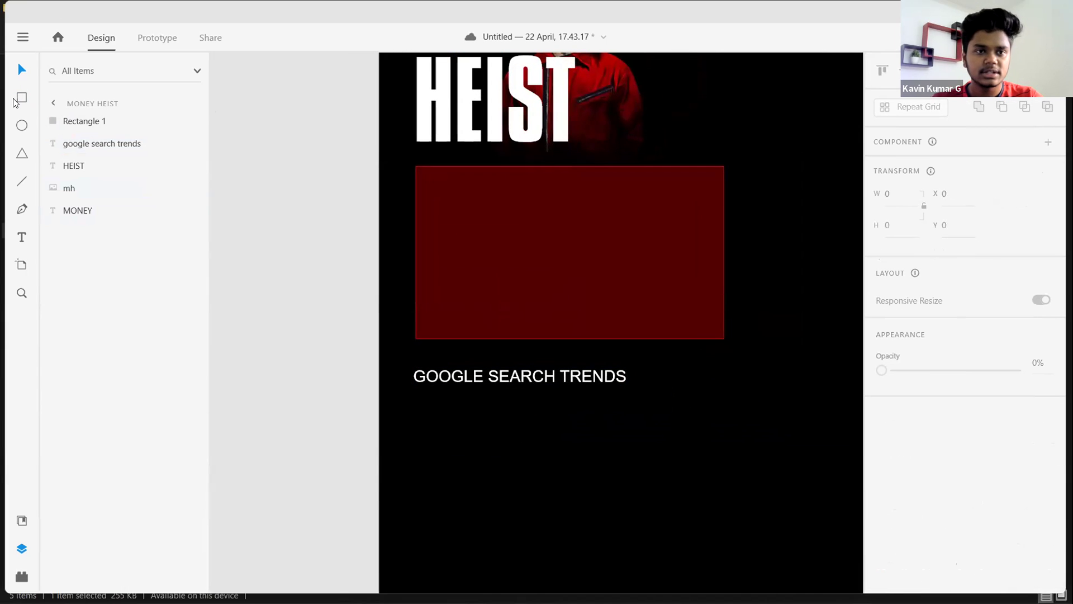
pyautogui.moveTo(427, 415)
pyautogui.mouseDown()
pyautogui.moveTo(541, 451)
pyautogui.moveTo(614, 431)
pyautogui.moveTo(647, 451)
pyautogui.moveTo(682, 446)
pyautogui.mouseUp()
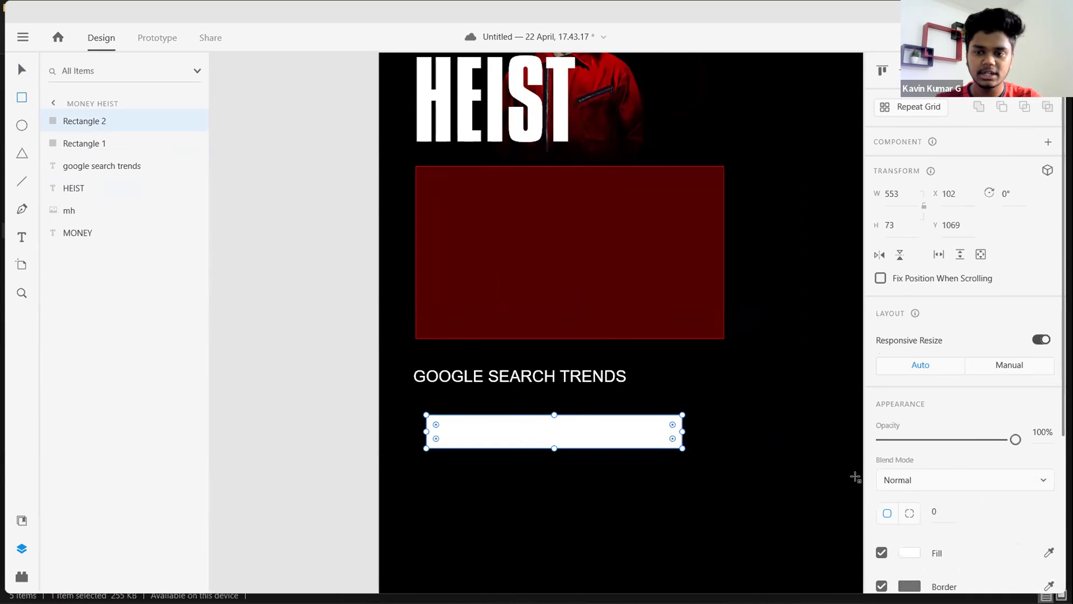
pyautogui.scroll(-5, 901, 419)
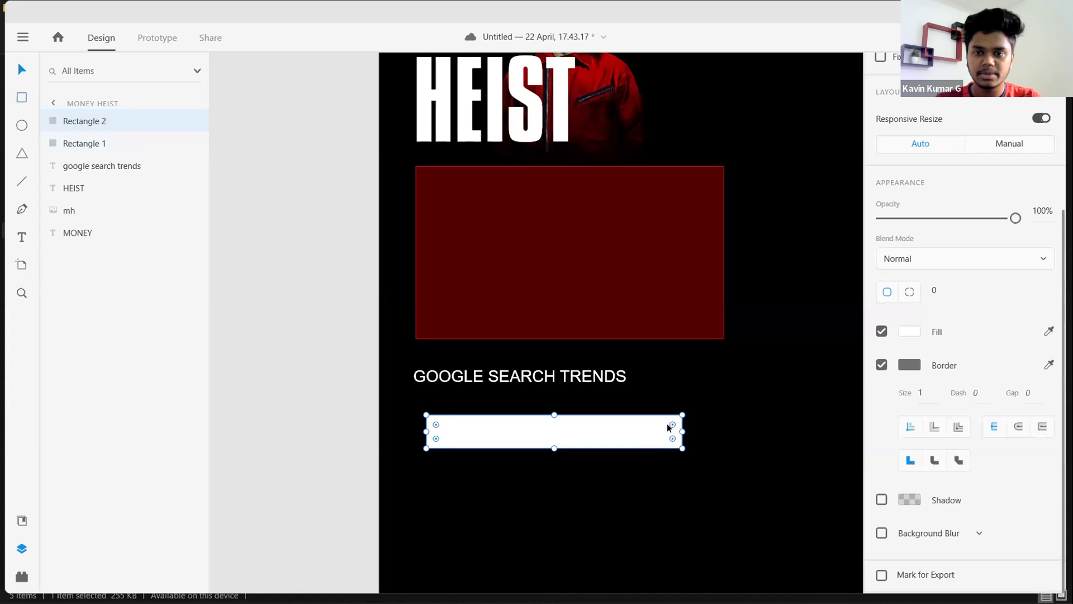
pyautogui.moveTo(668, 425); pyautogui.dragTo(663, 428)
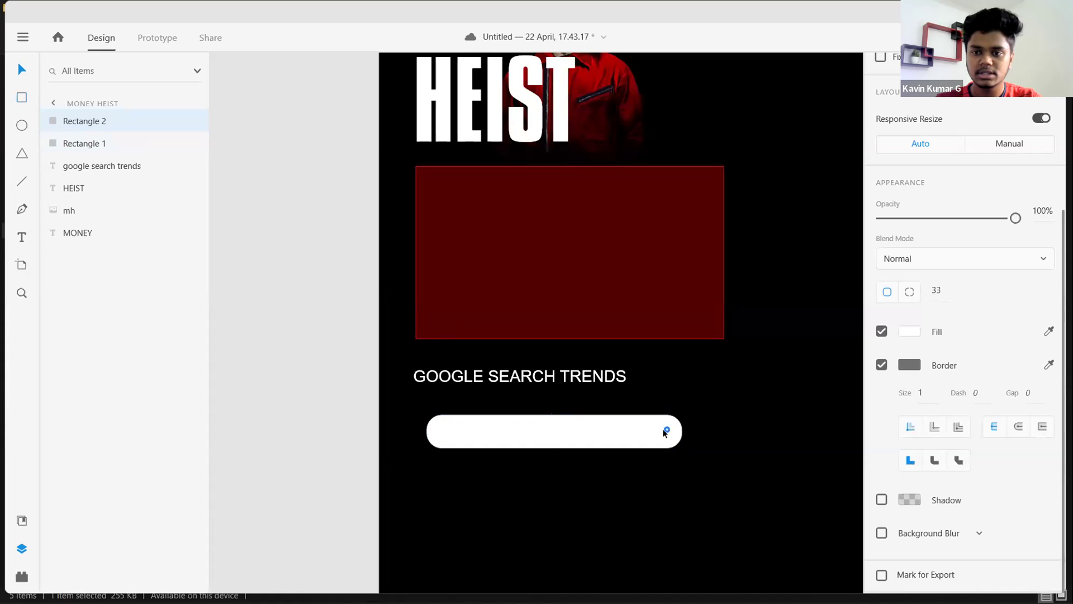
# - Remove the rounded bar's border and fill it with dark grey #2E2B2B
pyautogui.click(882, 364)
pyautogui.scroll(2, 883, 360)
pyautogui.click(909, 433)
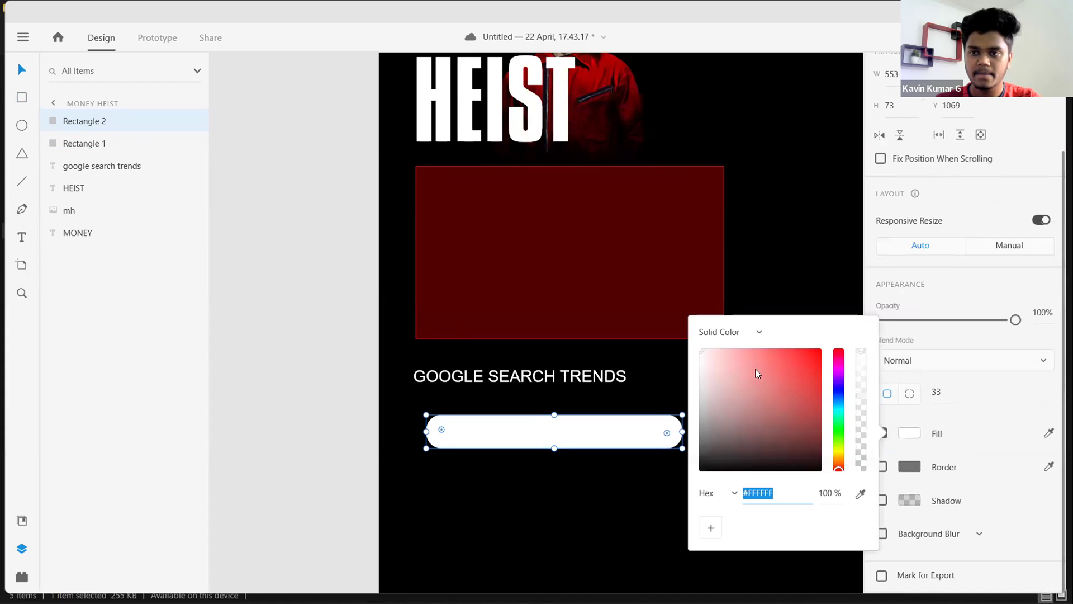
pyautogui.moveTo(775, 382)
pyautogui.mouseDown()
pyautogui.moveTo(735, 387)
pyautogui.moveTo(708, 451)
pyautogui.mouseUp()
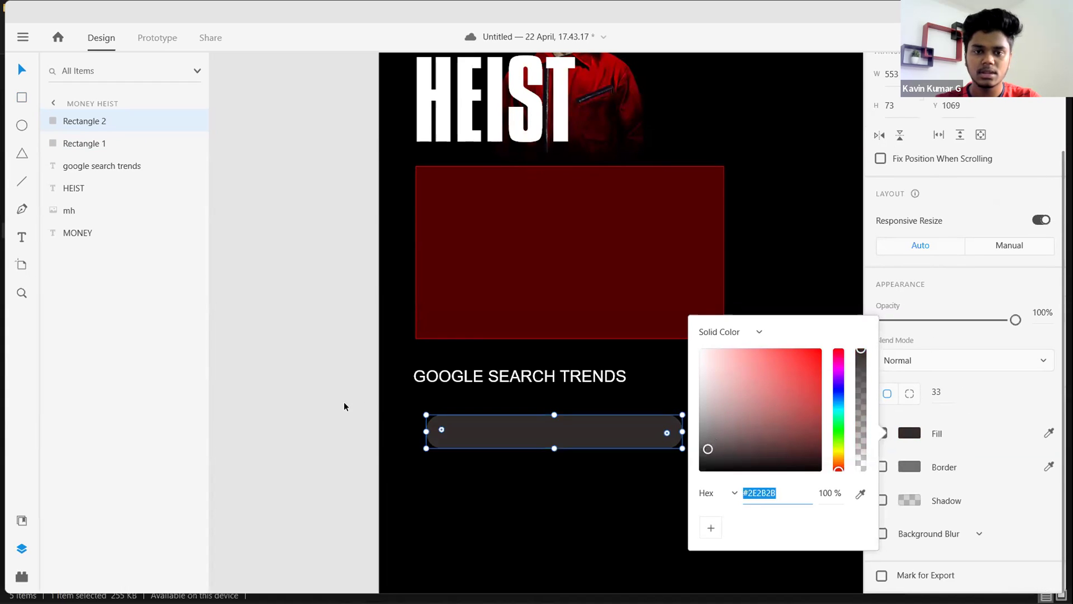
pyautogui.click(344, 401)
# - Move the rounded bar to X 74, Y 1050 under the heading and scale it down to about 467 x 62
pyautogui.scroll(2, 491, 432)
pyautogui.click(507, 401)
pyautogui.moveTo(506, 401)
pyautogui.mouseDown()
pyautogui.moveTo(494, 402)
pyautogui.moveTo(509, 421)
pyautogui.mouseUp()
pyautogui.press('capslock')
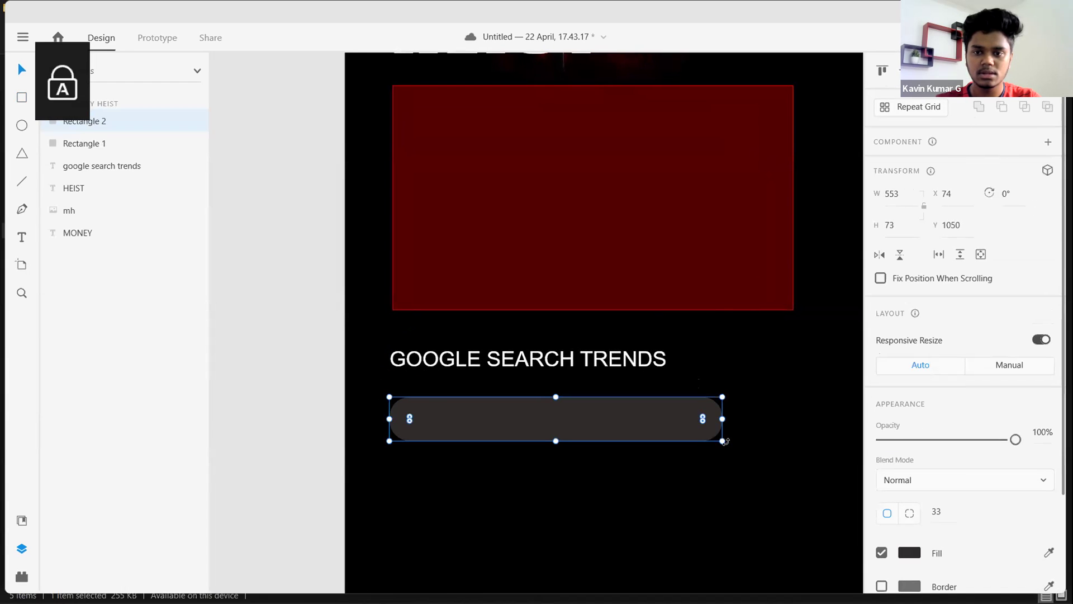
pyautogui.moveTo(713, 432); pyautogui.dragTo(699, 430)
# - Cut the four search bar icons from the pasteboard and paste them onto the Money heist artboard below the rounded bar
pyautogui.scroll(-5, 589, 412)
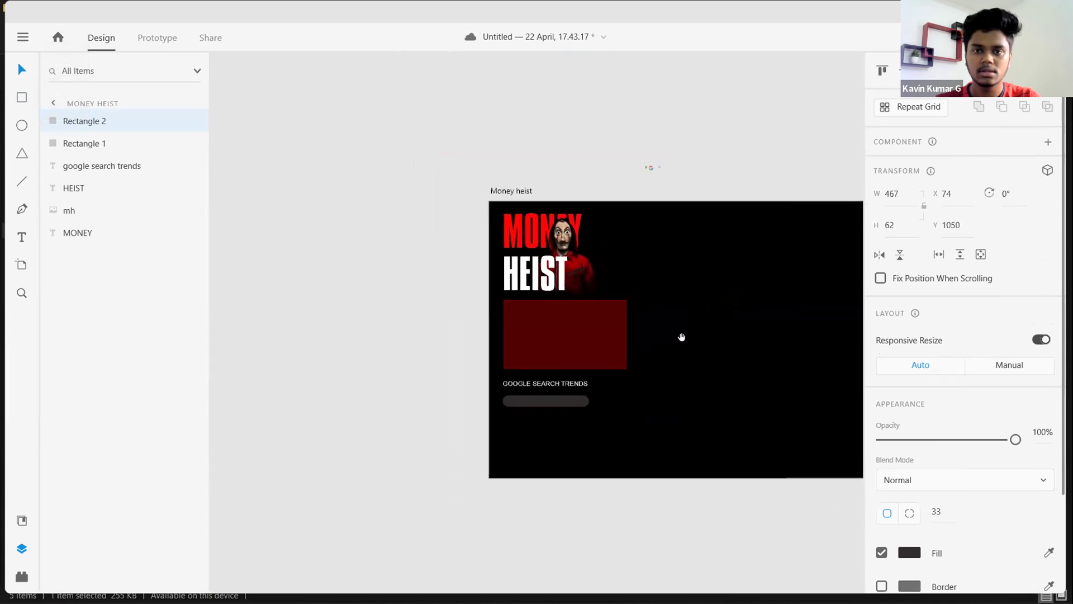
pyautogui.scroll(2, 630, 393)
pyautogui.scroll(2, 610, 229)
pyautogui.moveTo(618, 205); pyautogui.dragTo(439, 133)
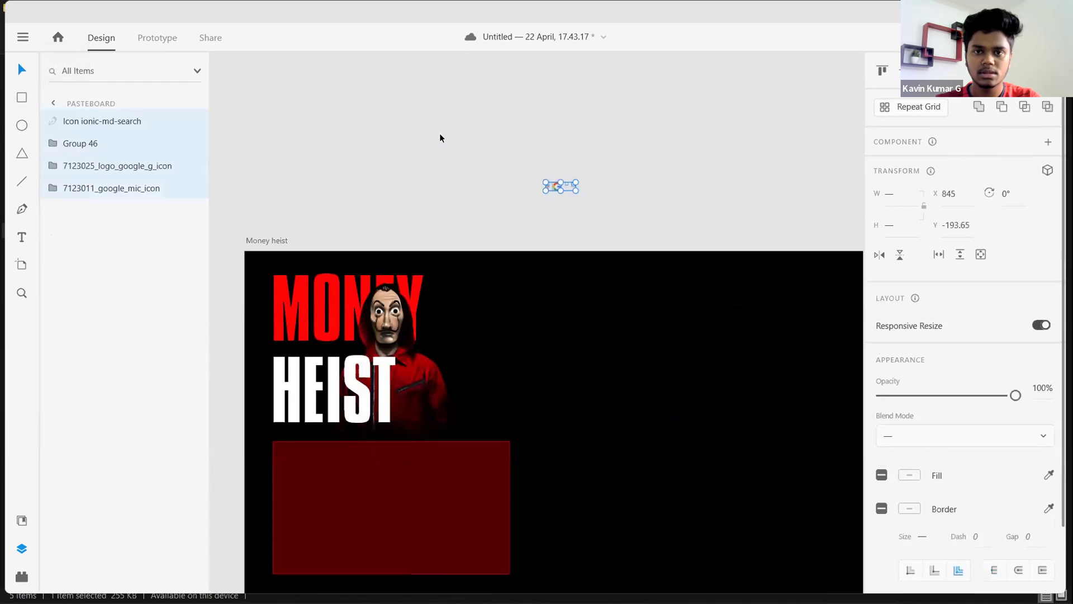
pyautogui.click(468, 219)
pyautogui.moveTo(599, 202); pyautogui.dragTo(481, 149)
pyautogui.hotkey('ctrl', 'x')
pyautogui.moveTo(630, 160); pyautogui.dragTo(650, 101)
pyautogui.scroll(5, 547, 294)
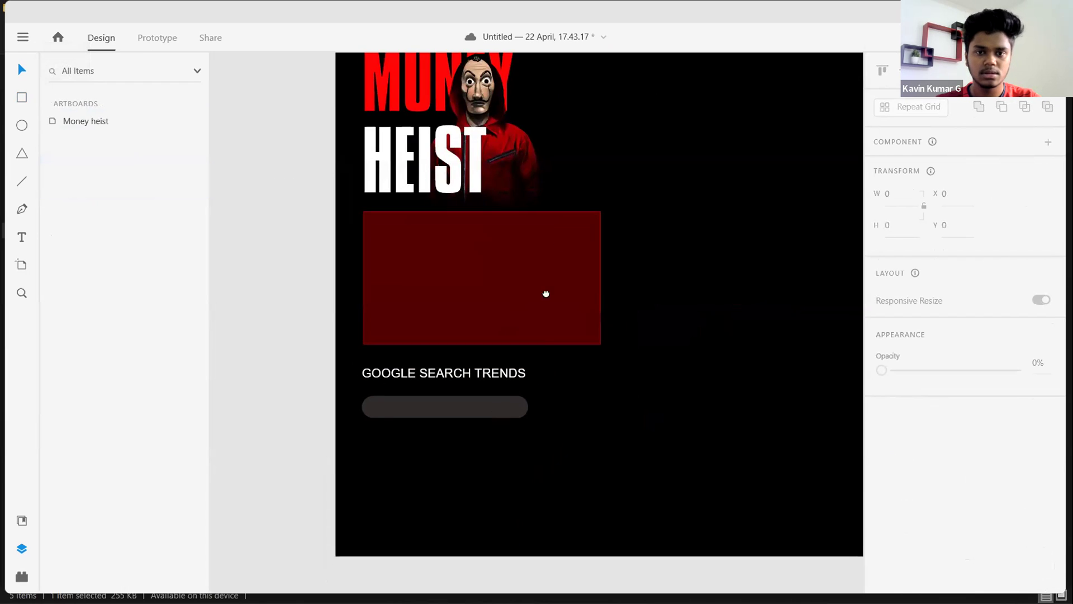
pyautogui.hotkey('ctrl', 'v')
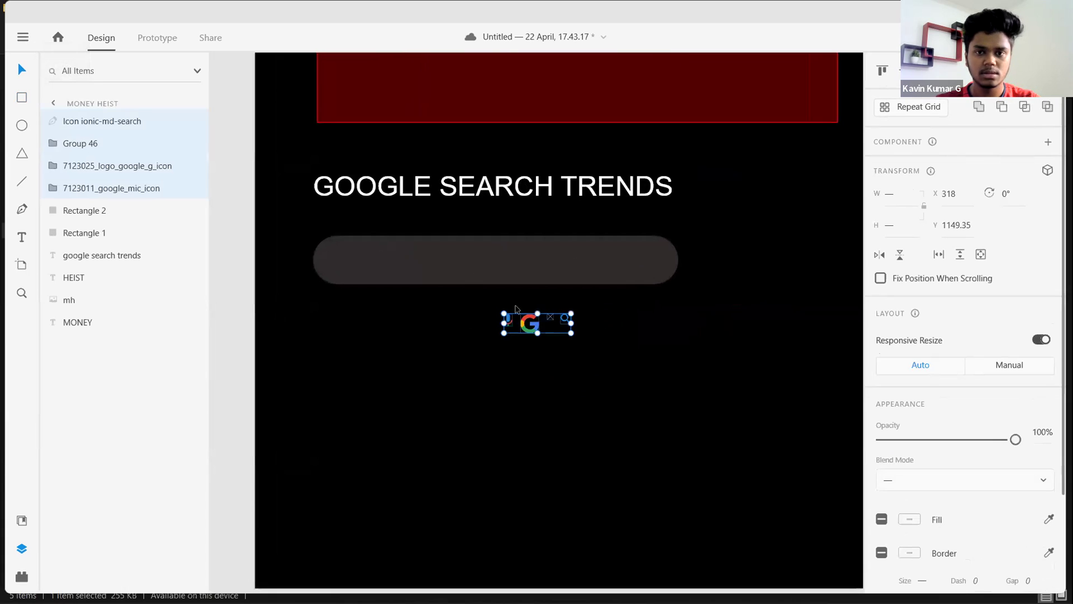
# - Place the Google G logo at the left end of the rounded bar, and the mic and search icons toward its right end
pyautogui.scroll(2, 517, 307)
pyautogui.press('Escape')
pyautogui.moveTo(538, 345); pyautogui.dragTo(357, 239)
pyautogui.moveTo(504, 362); pyautogui.dragTo(429, 387)
pyautogui.moveTo(566, 359); pyautogui.dragTo(724, 260)
pyautogui.moveTo(663, 355); pyautogui.dragTo(807, 252)
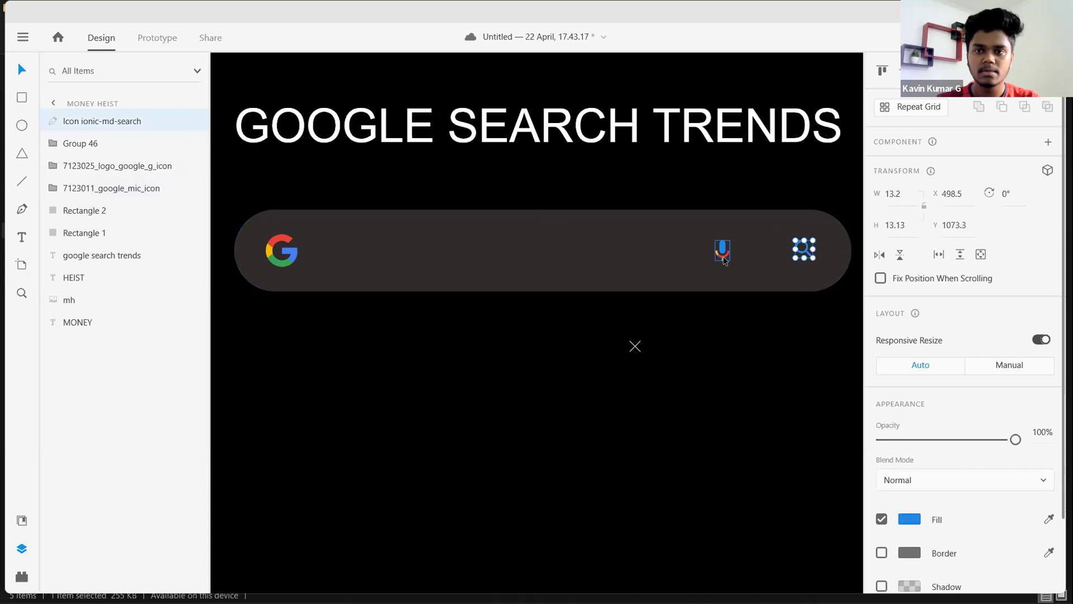
# - Move the mic icon closer to the search icon and place the X icon to its left inside the bar
pyautogui.click(724, 255)
pyautogui.click(722, 253)
pyautogui.moveTo(721, 252); pyautogui.dragTo(768, 251)
pyautogui.moveTo(635, 346); pyautogui.dragTo(707, 250)
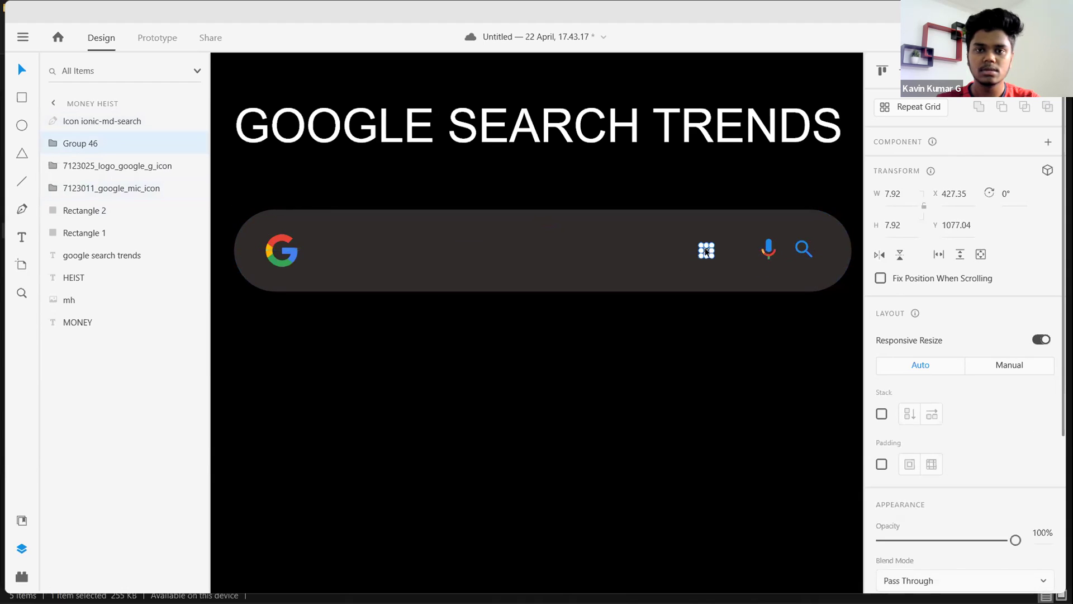
# - Draw a short vertical divider line with the Pen tool between the X and mic icons
pyautogui.click(21, 211)
pyautogui.click(737, 241)
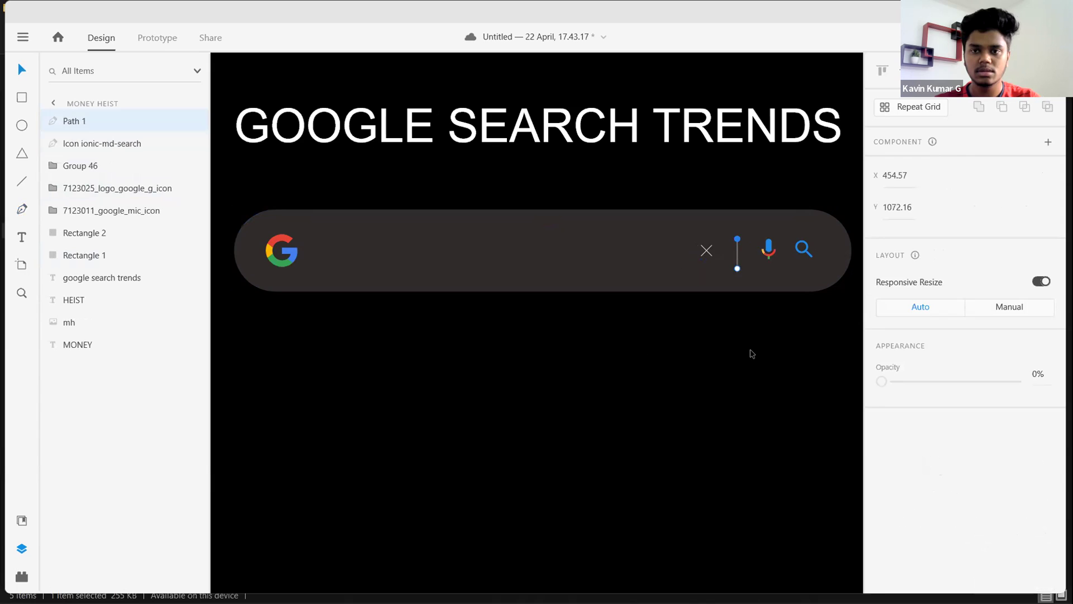
# - Examine the completed Google search bar and the overall layout of the Money heist artboard
pyautogui.press('Escape')
pyautogui.scroll(-5, 638, 343)
pyautogui.moveTo(740, 383); pyautogui.dragTo(587, 431)
pyautogui.scroll(-2, 561, 333)
pyautogui.scroll(2, 561, 330)
pyautogui.click(540, 265)
pyautogui.moveTo(596, 244); pyautogui.dragTo(605, 243)
pyautogui.click(517, 394)
pyautogui.scroll(-3, 525, 390)
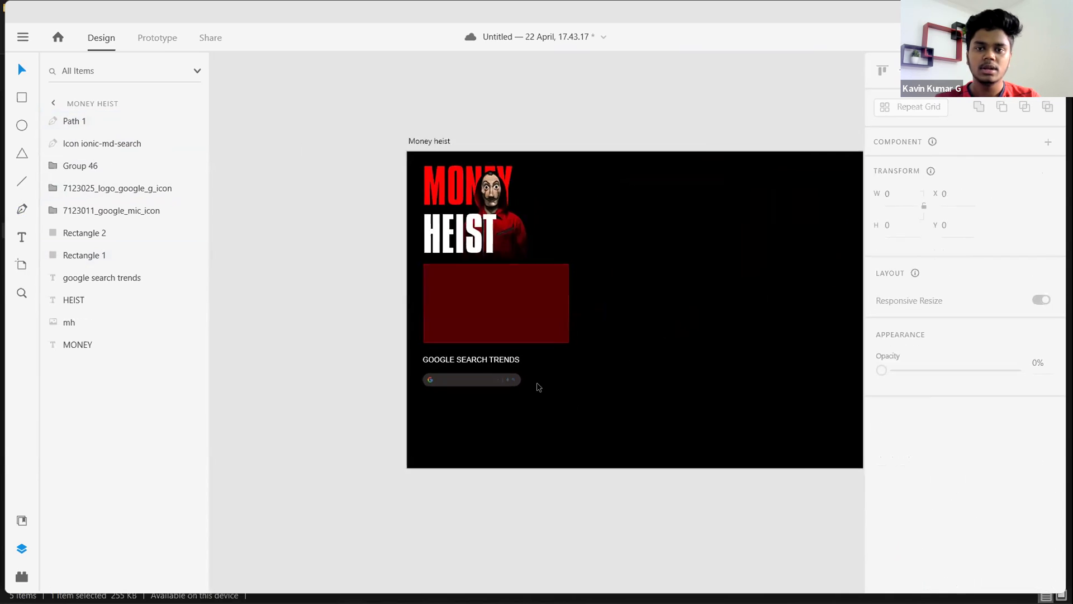
pyautogui.scroll(3, 536, 386)
pyautogui.scroll(-3, 538, 387)
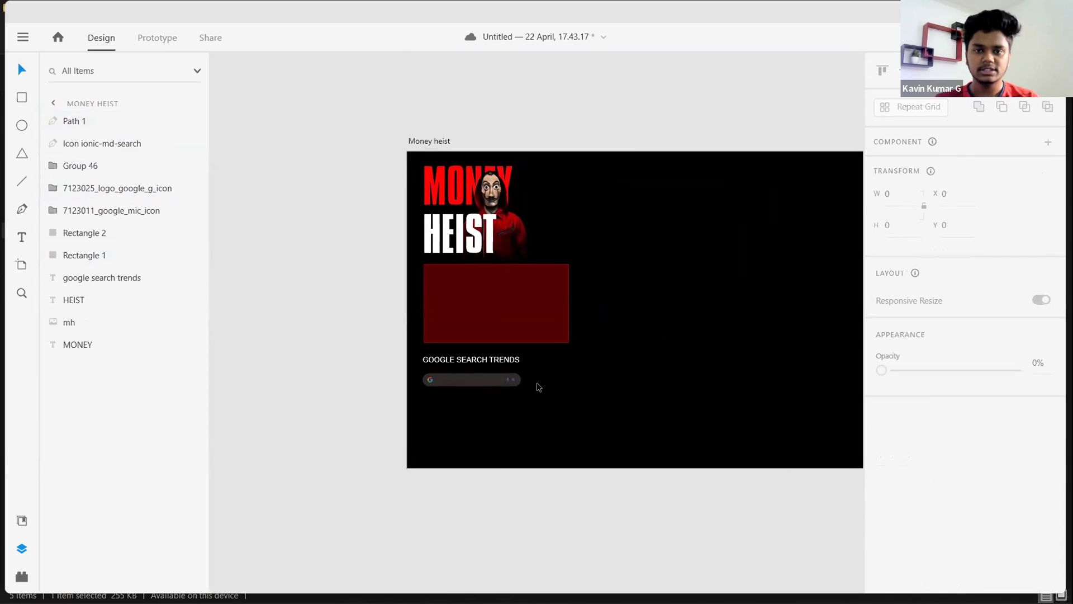
pyautogui.scroll(3, 601, 362)
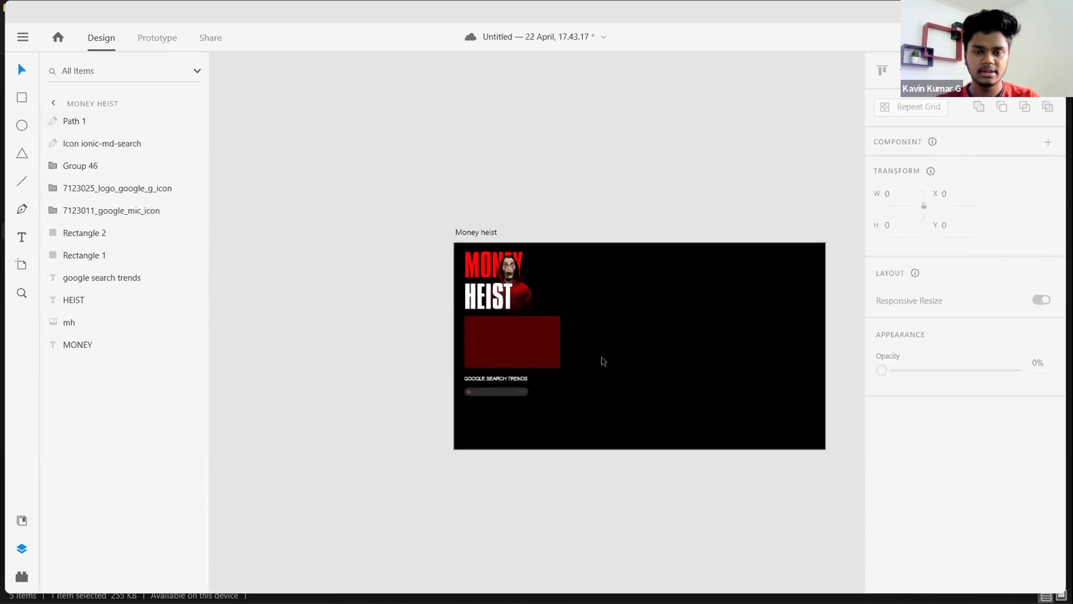
# - Switch to the Tableau Buddy talks, Ep-06. document and select the finished MONEY HEIST artboard
pyautogui.press('super+Tab')
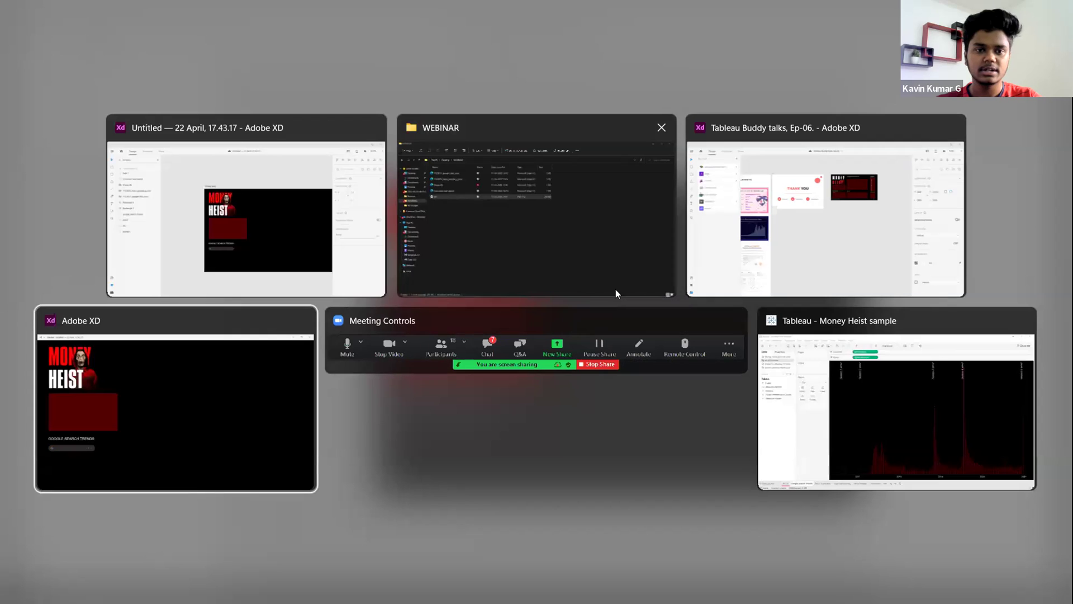
pyautogui.click(703, 168)
pyautogui.scroll(4, 701, 163)
pyautogui.moveTo(620, 136); pyautogui.dragTo(602, 256)
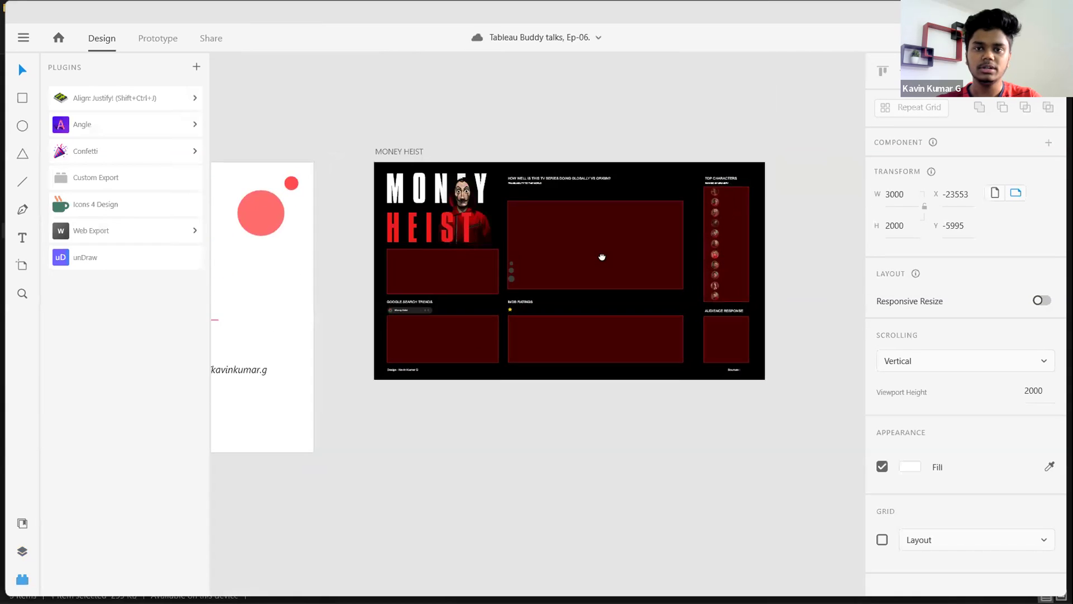
pyautogui.scroll(2, 641, 200)
pyautogui.click(307, 191)
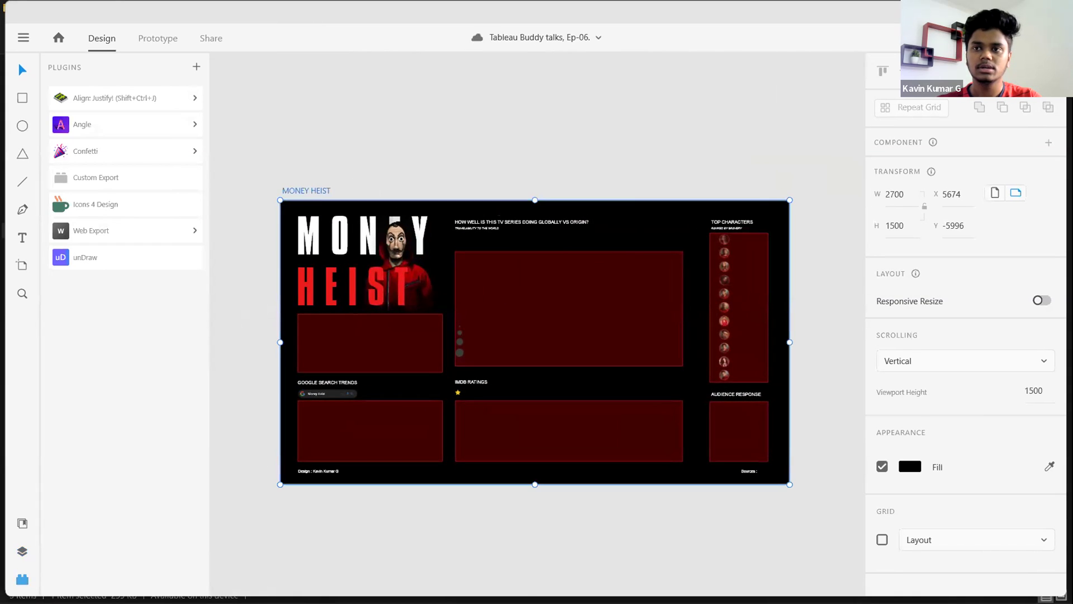
# - Preview the finished MONEY HEIST artboard and close the preview
pyautogui.hotkey('ctrl', 'Return')
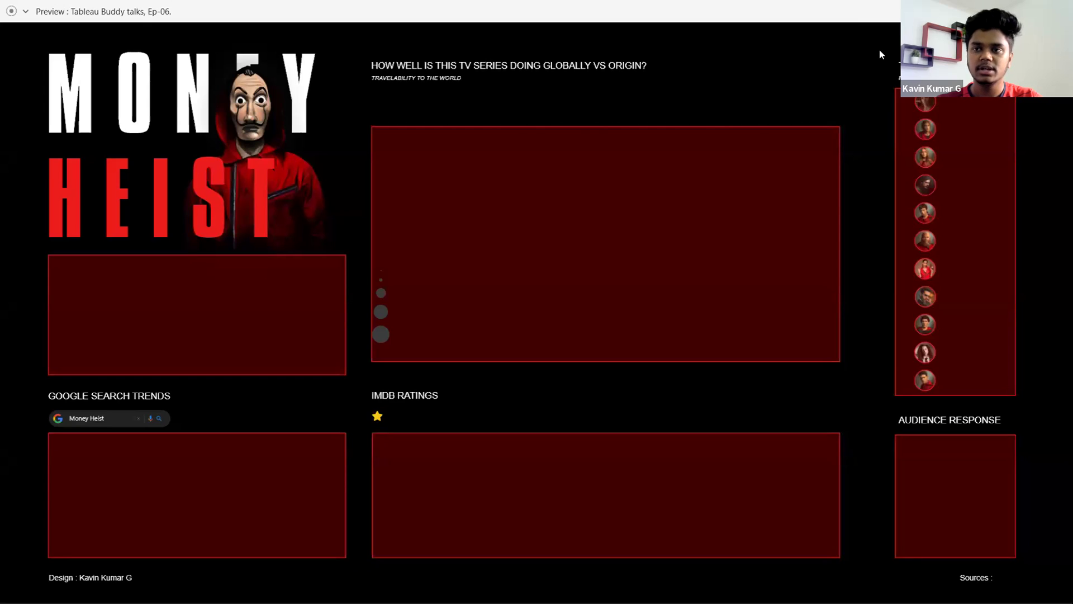
pyautogui.press('Escape')
pyautogui.press('super+Tab')
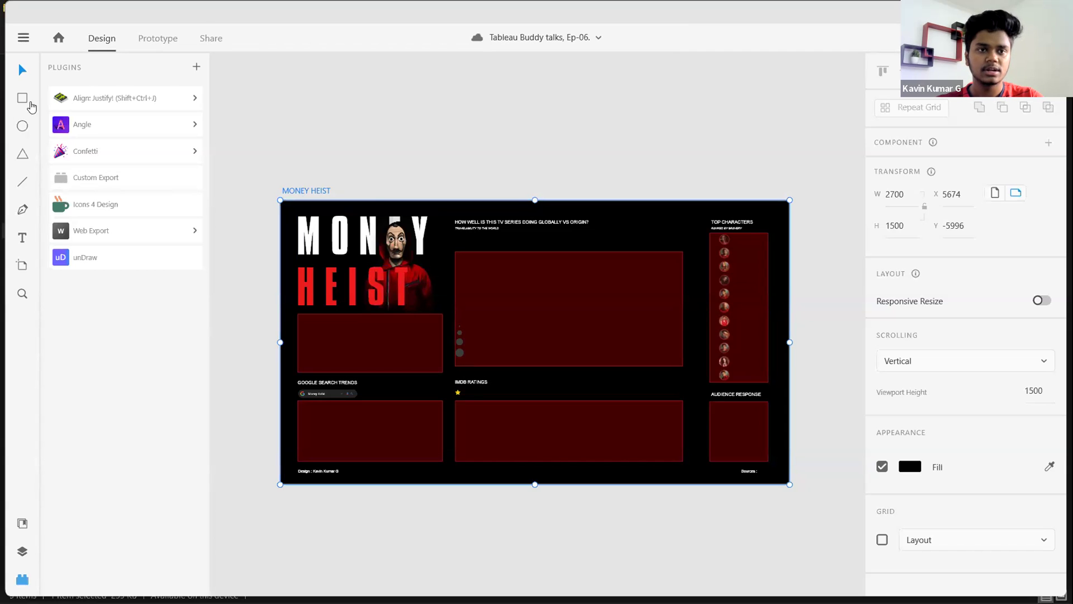
# - Check the file formats offered for exporting the selected artboard and cancel the export
pyautogui.click(22, 37)
pyautogui.moveTo(44, 490)
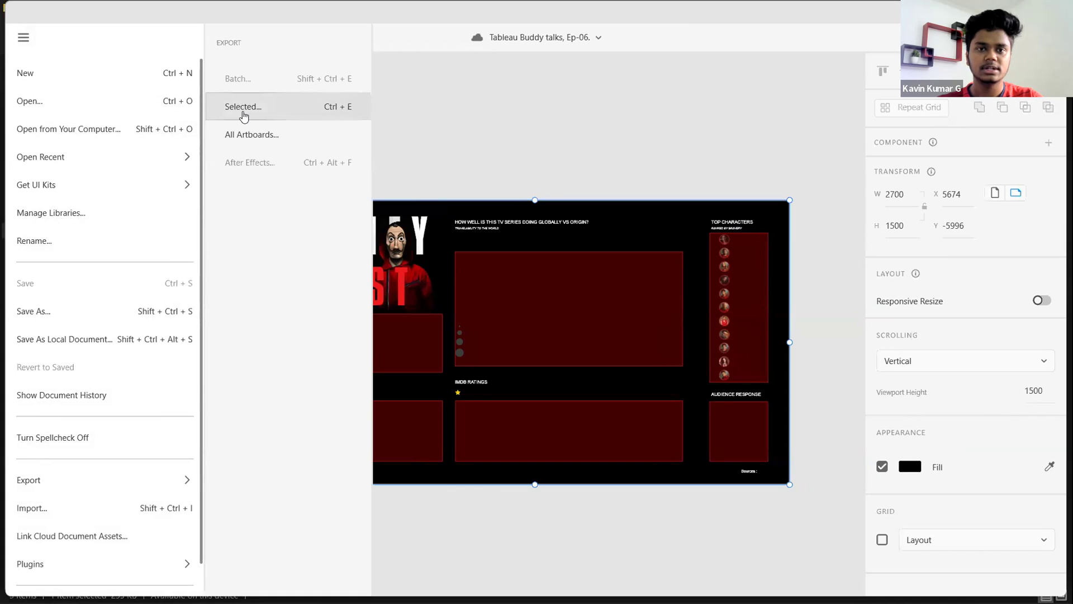
pyautogui.click(243, 107)
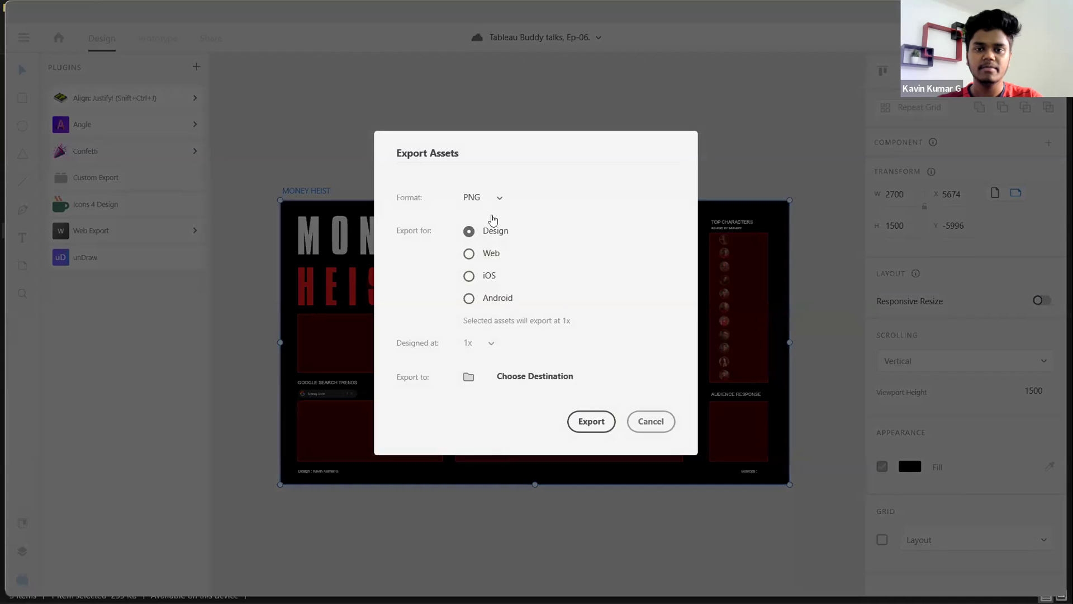
pyautogui.click(492, 200)
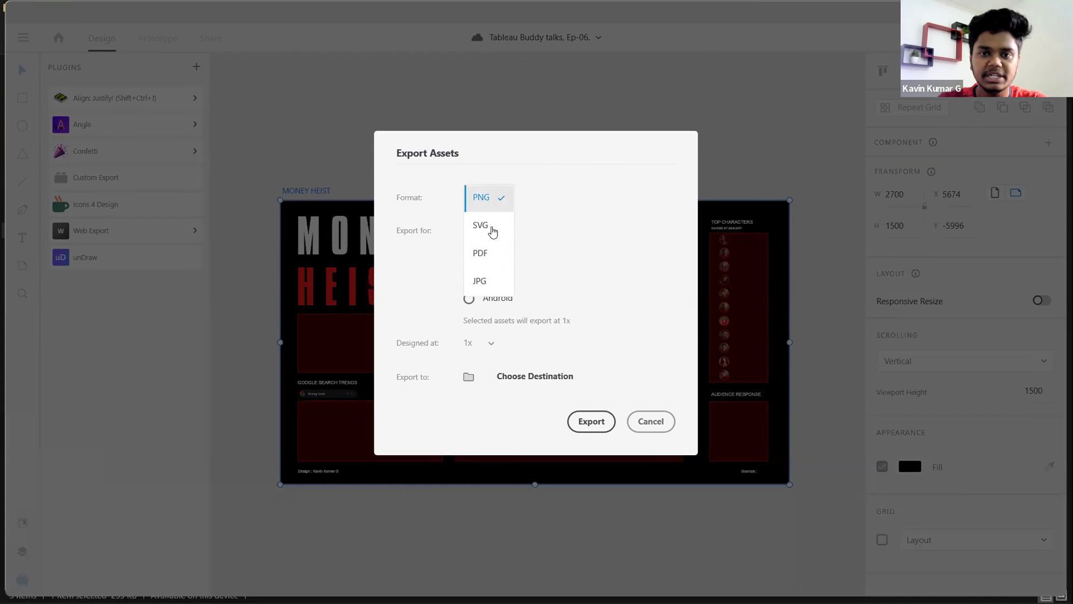
pyautogui.click(552, 225)
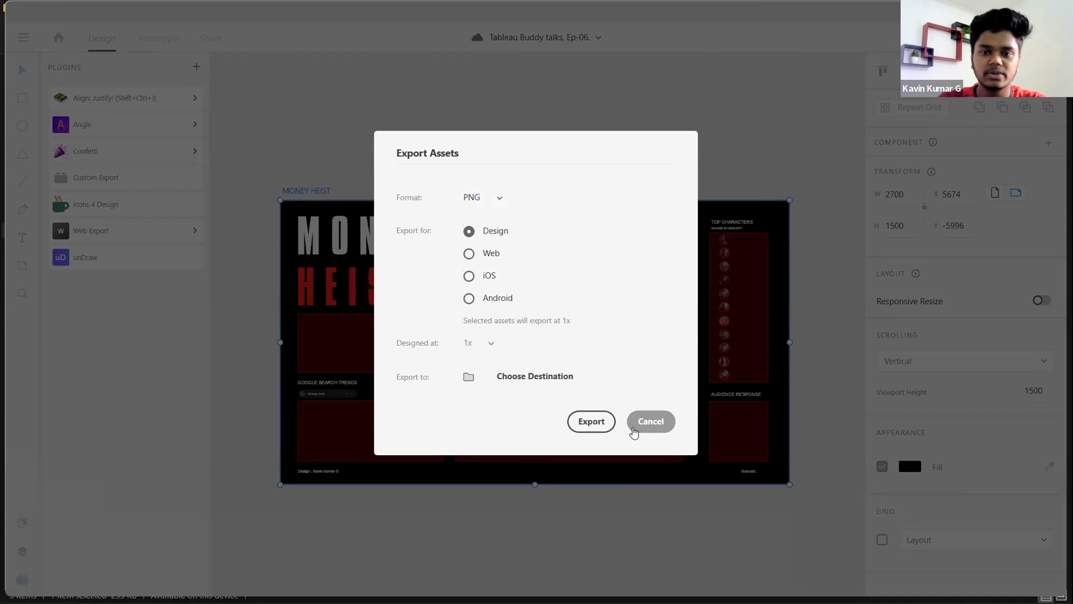
pyautogui.click(652, 423)
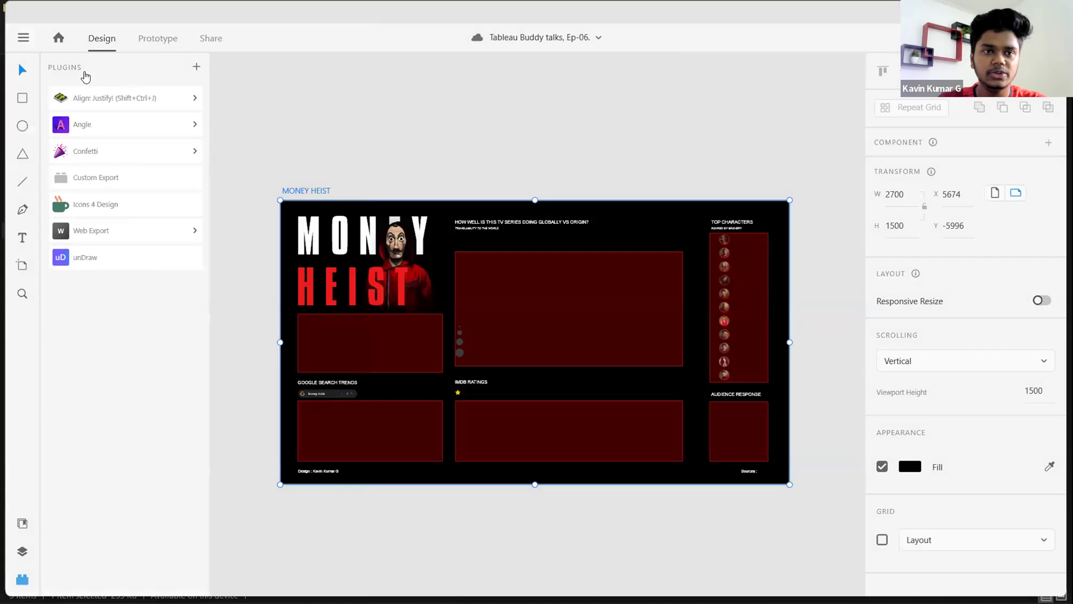
# - Search the plugin library for "custom", view the Custom Export plugin's details and close the library
pyautogui.click(196, 67)
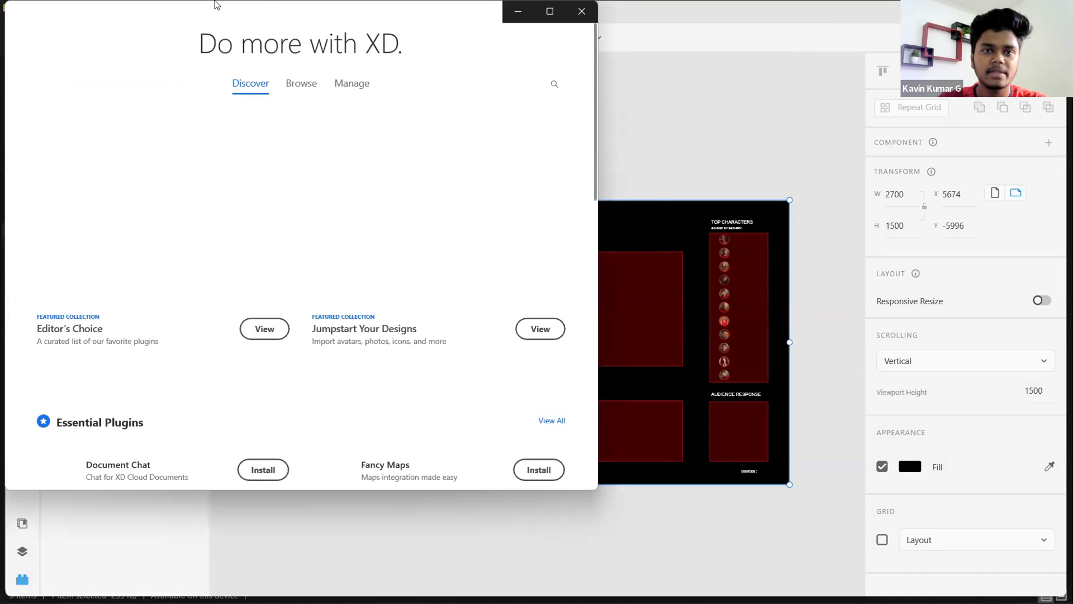
pyautogui.moveTo(220, 17); pyautogui.dragTo(467, 190)
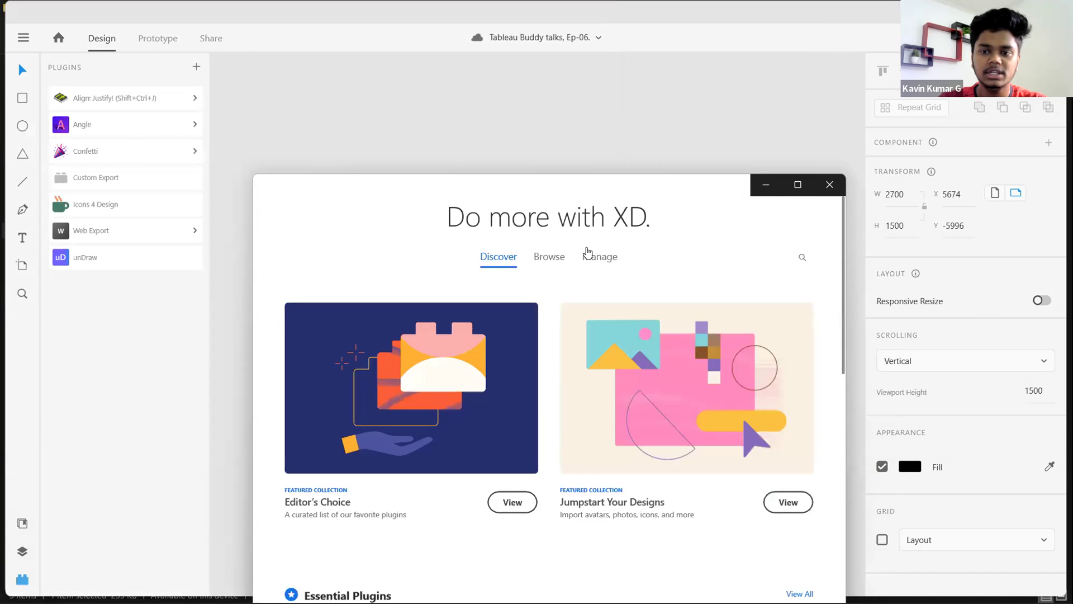
pyautogui.click(807, 255)
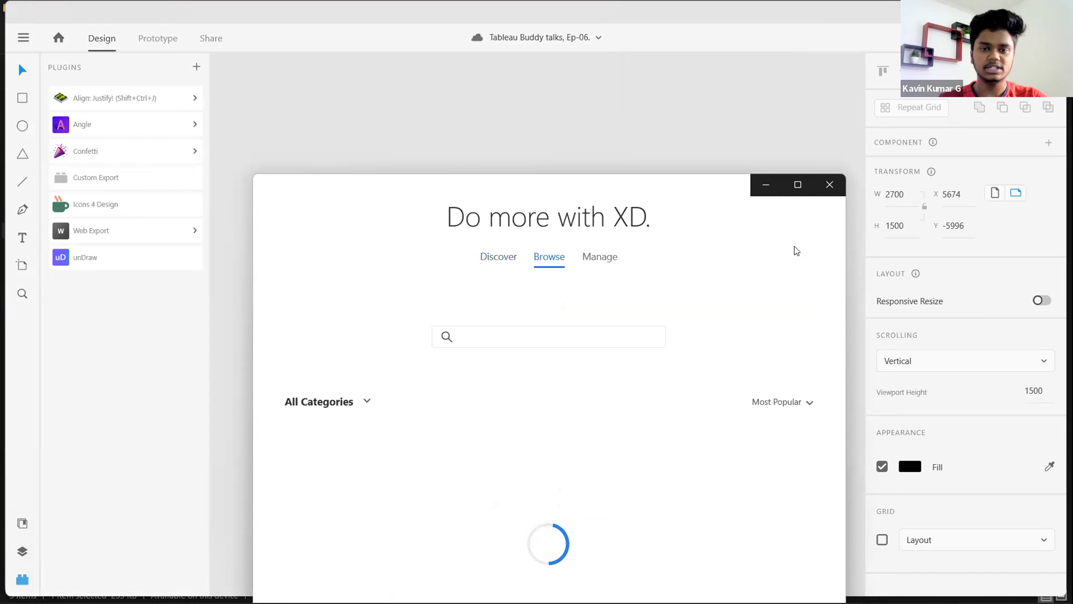
pyautogui.click(582, 337)
pyautogui.write('cusd')
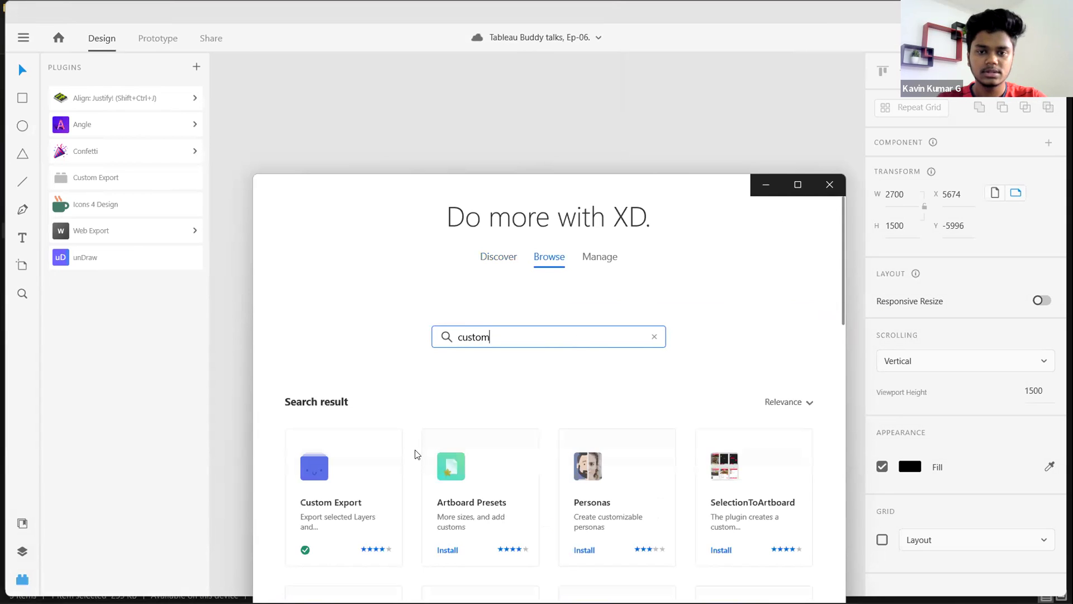
pyautogui.click(365, 502)
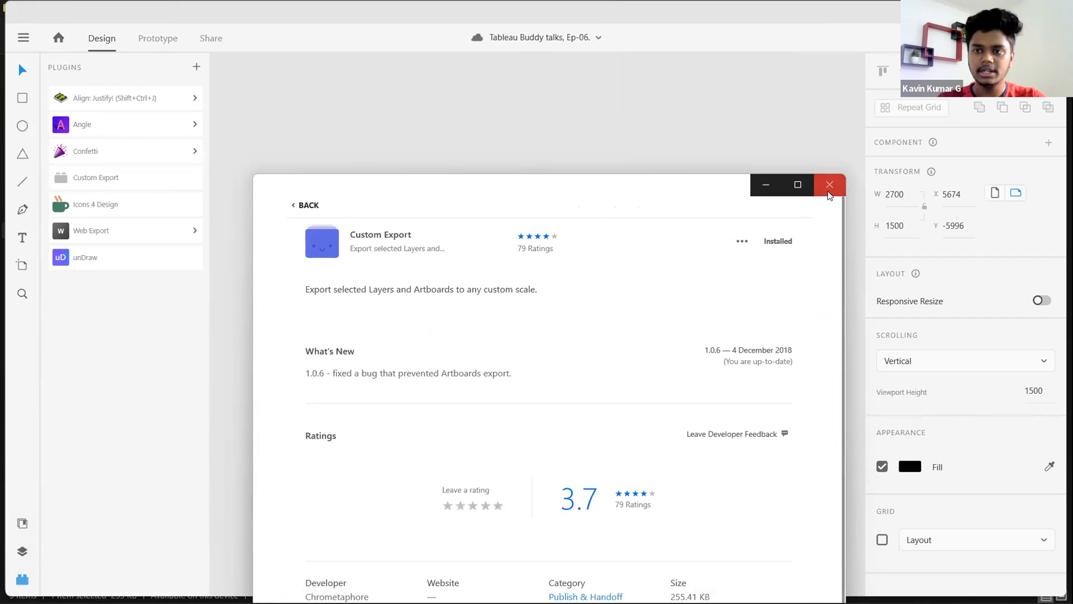
pyautogui.click(830, 184)
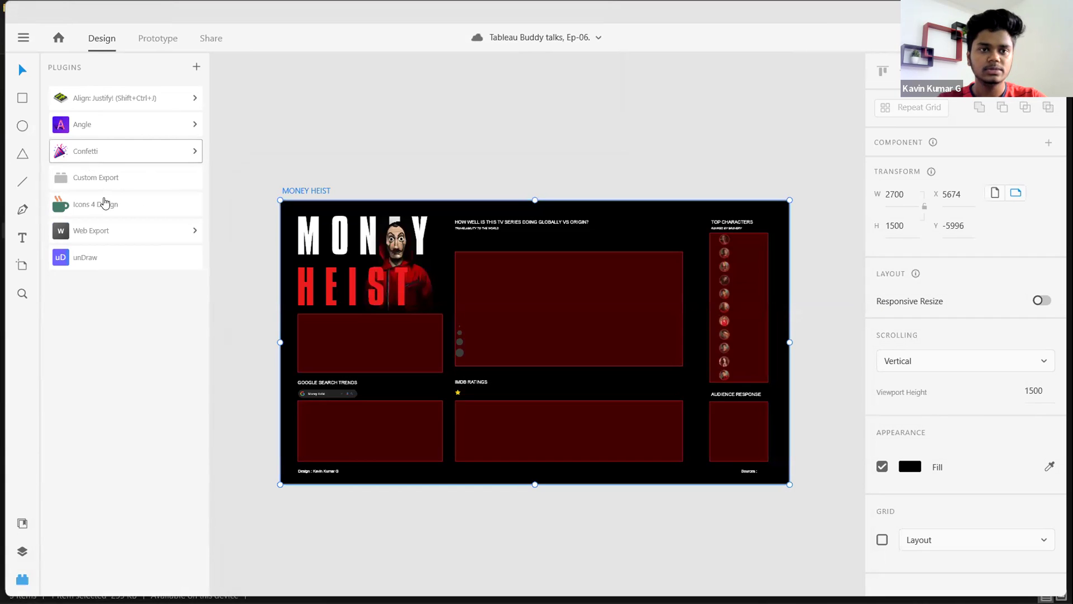
# - Export the MONEY HEIST artboard with the Custom Export plugin as png at 2x scale into the WEBINAR folder
pyautogui.click(108, 177)
pyautogui.click(508, 324)
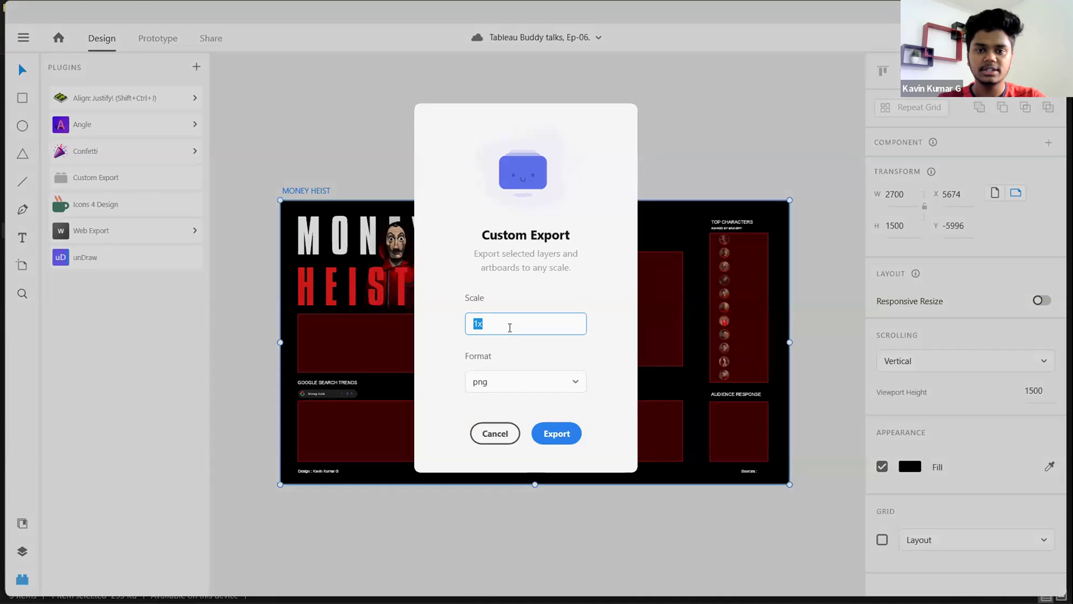
pyautogui.click(514, 388)
pyautogui.click(512, 320)
pyautogui.click(500, 328)
pyautogui.write('2x')
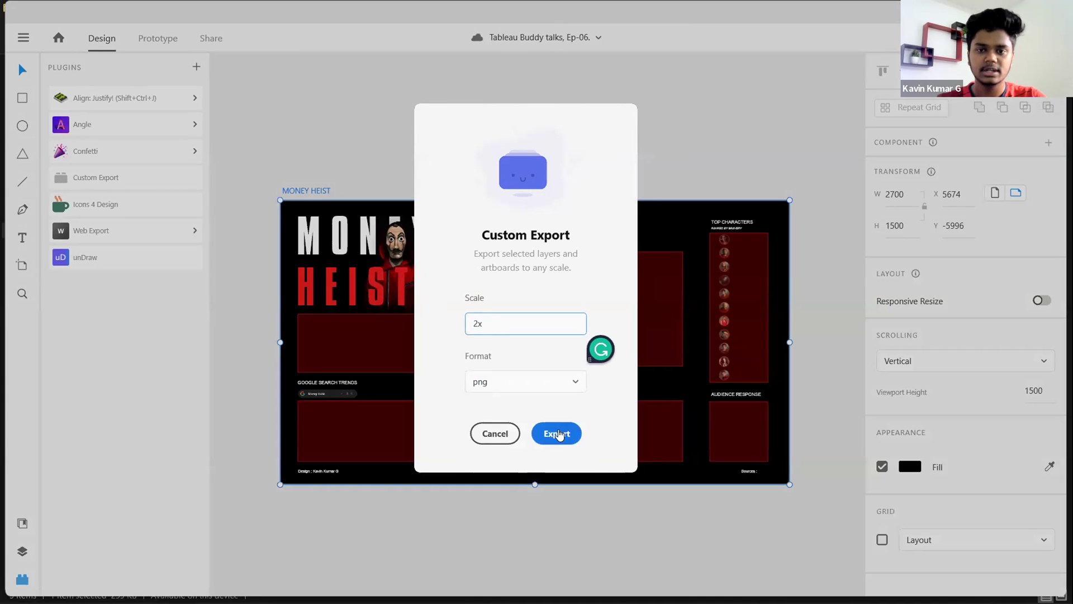
pyautogui.click(556, 433)
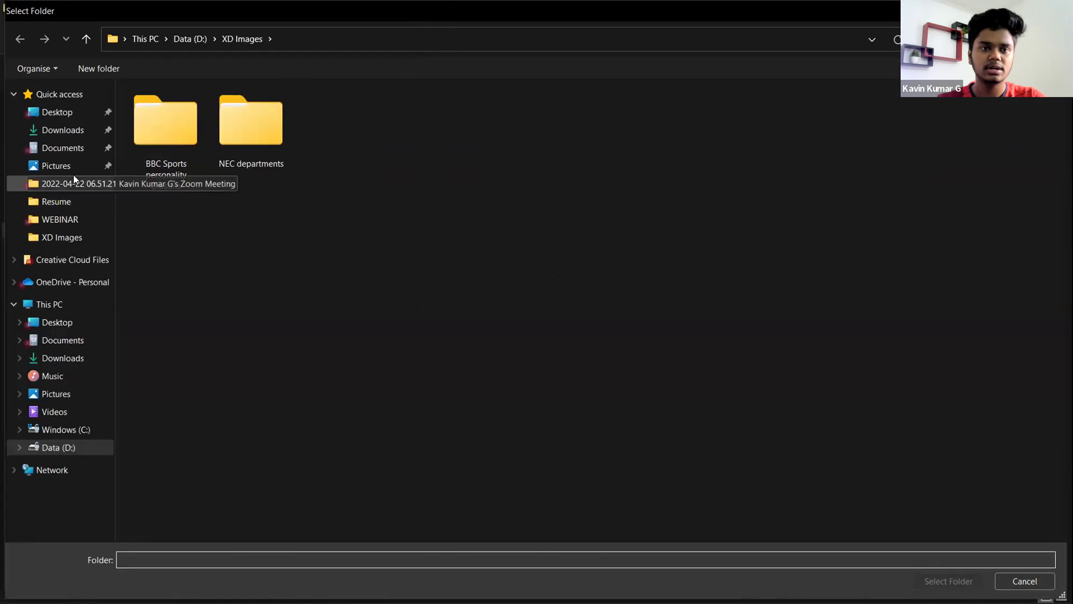
pyautogui.click(71, 223)
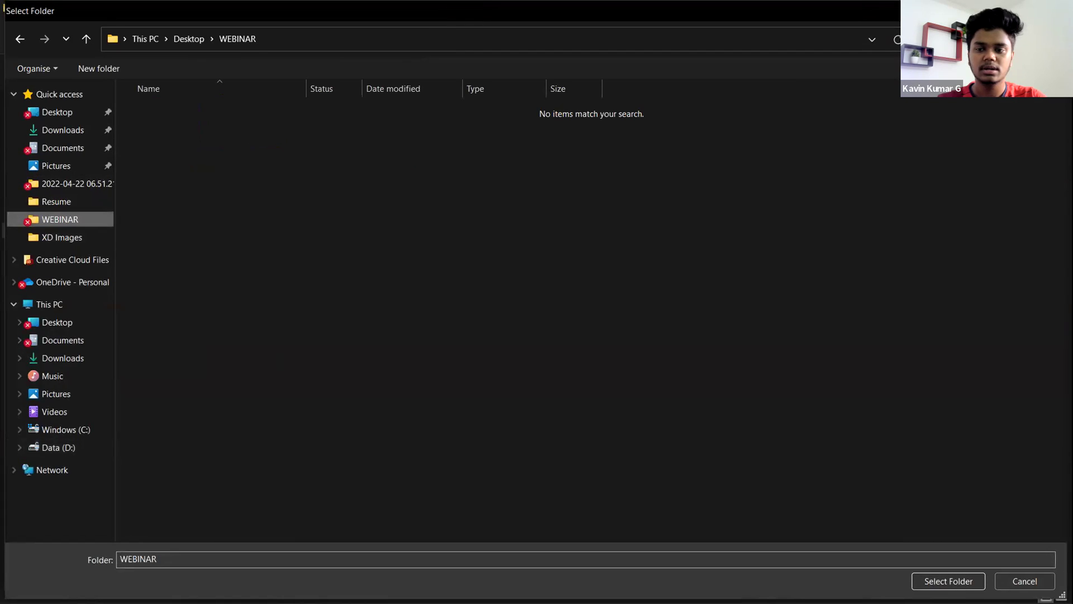
pyautogui.click(961, 580)
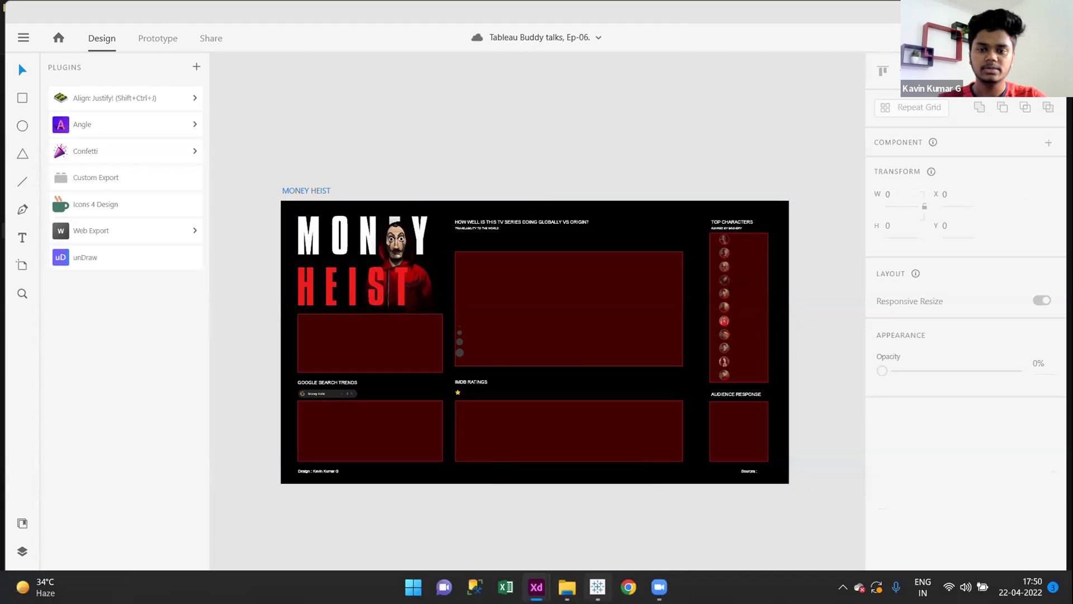
# - Switch to the Tableau Money Heist sample workbook and review its Best Characters, Map Travelability, IMDb Ratings, Comments and info worksheets
pyautogui.click(598, 586)
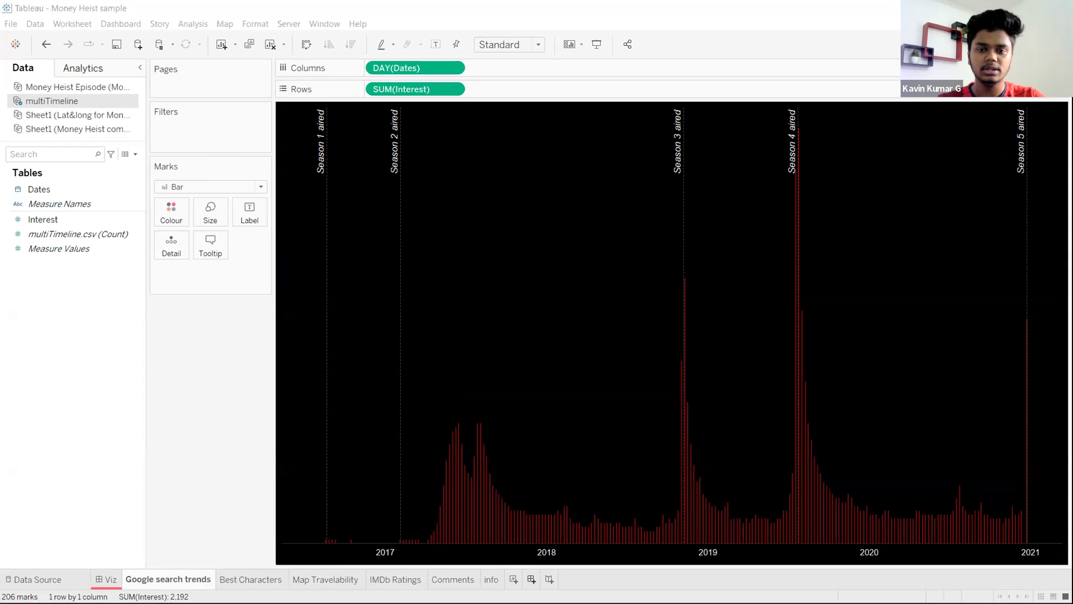
pyautogui.click(250, 580)
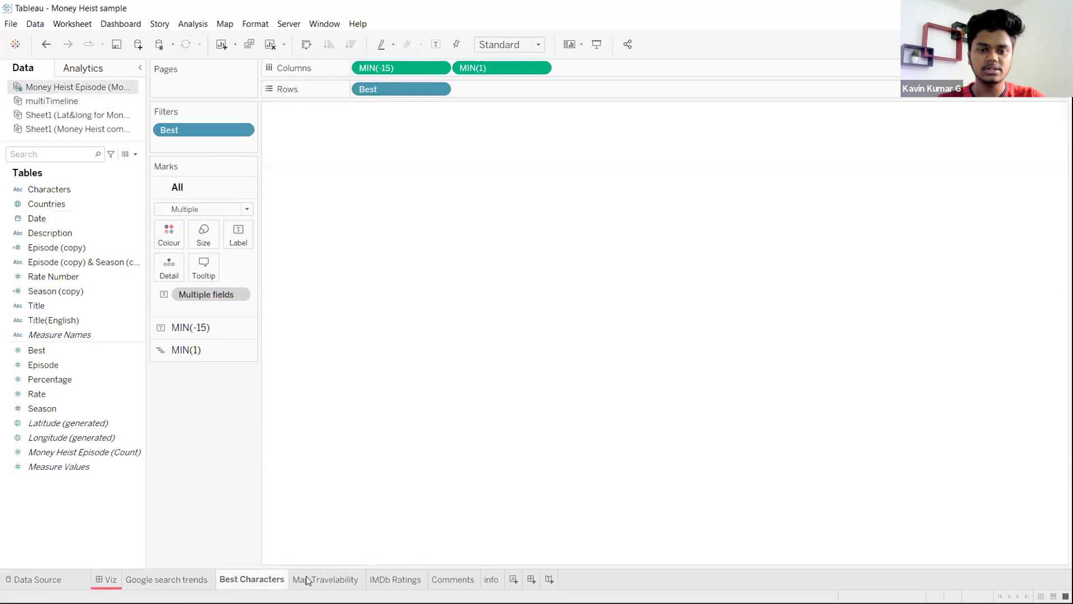
pyautogui.click(307, 580)
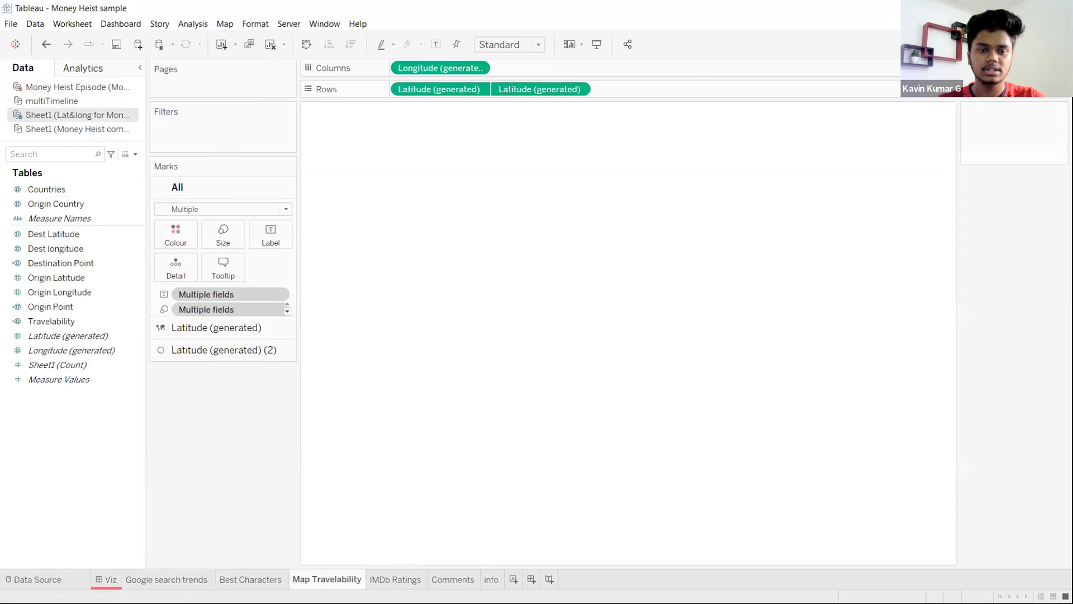
pyautogui.click(243, 581)
pyautogui.click(314, 581)
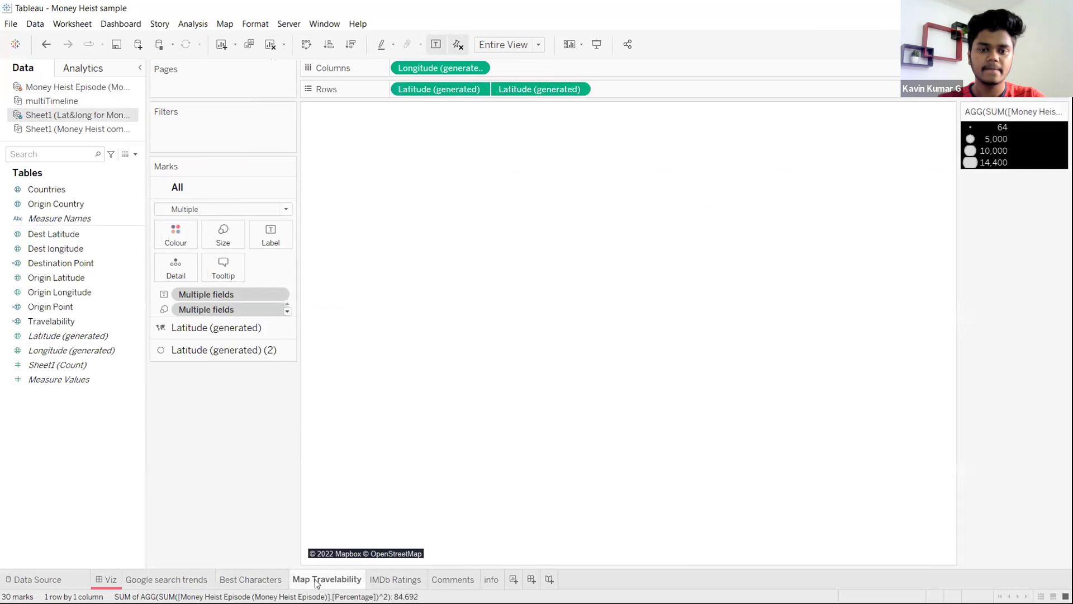
pyautogui.click(398, 580)
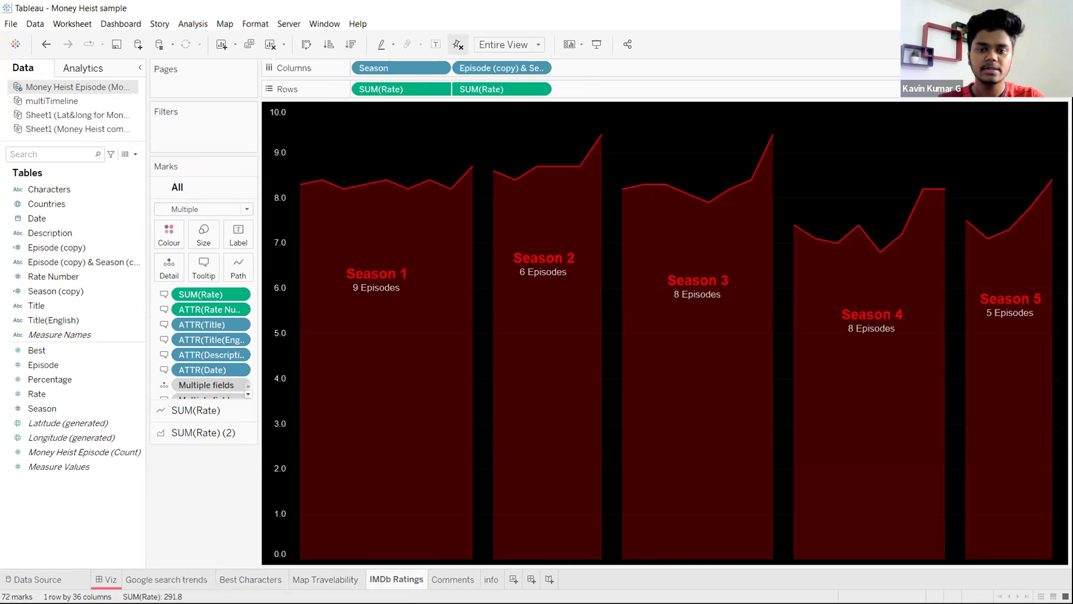
pyautogui.click(453, 580)
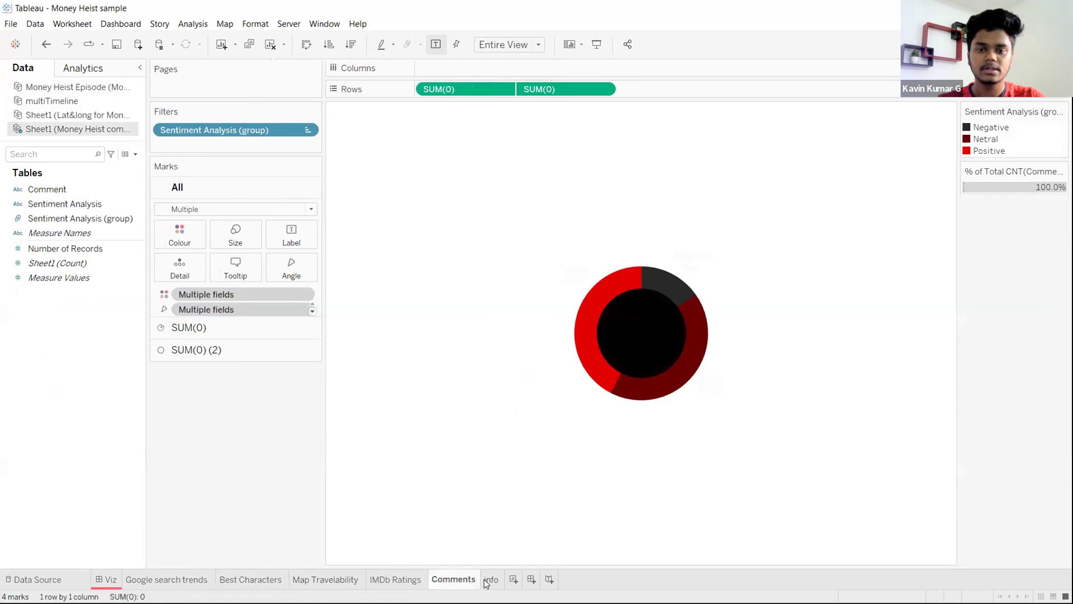
pyautogui.click(484, 581)
pyautogui.click(453, 579)
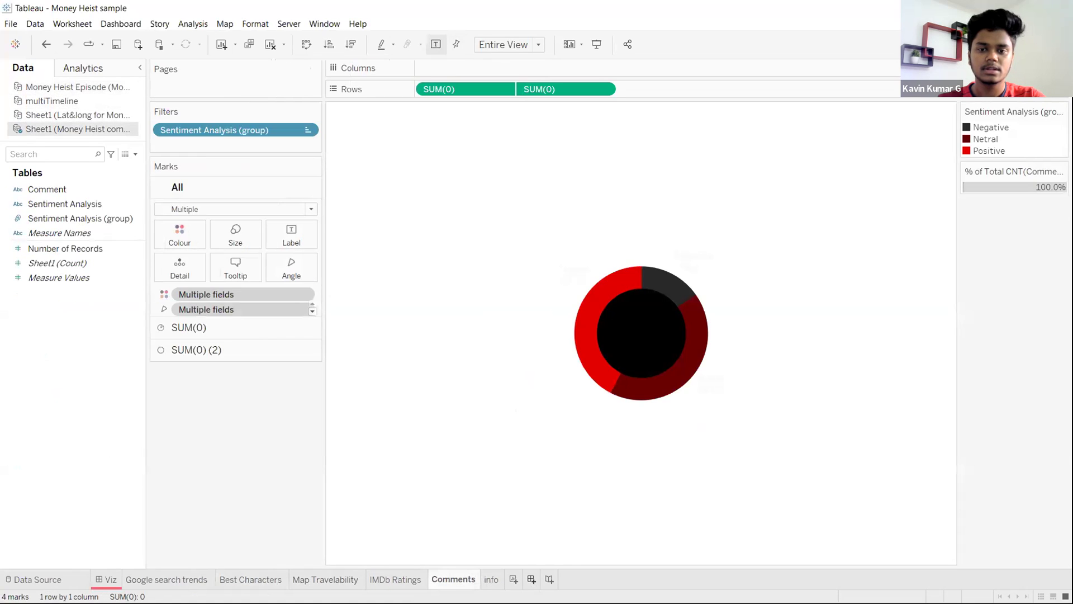
# - Create a new dashboard and set its fixed size to 2500 px wide by 2700 px high
pyautogui.click(532, 580)
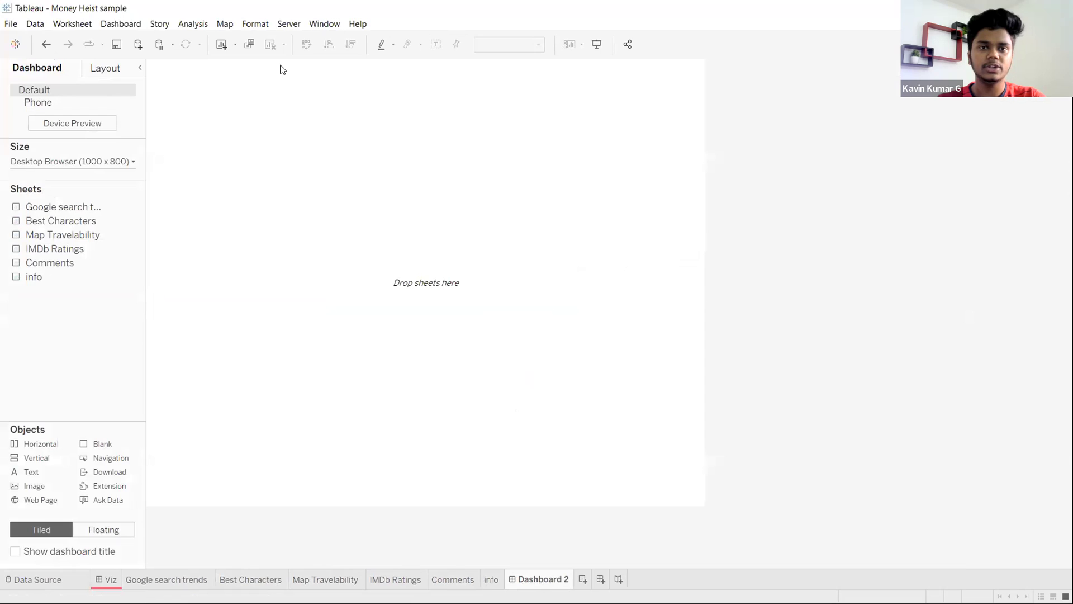
pyautogui.click(108, 157)
pyautogui.click(43, 239)
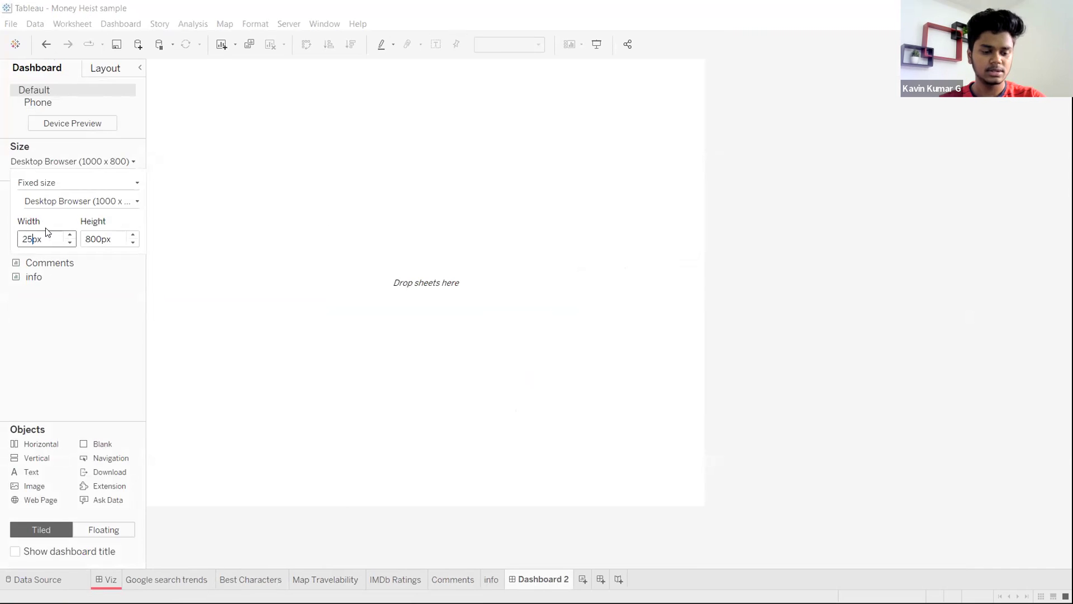
pyautogui.write('2500')
pyautogui.press('Return')
pyautogui.click(95, 239)
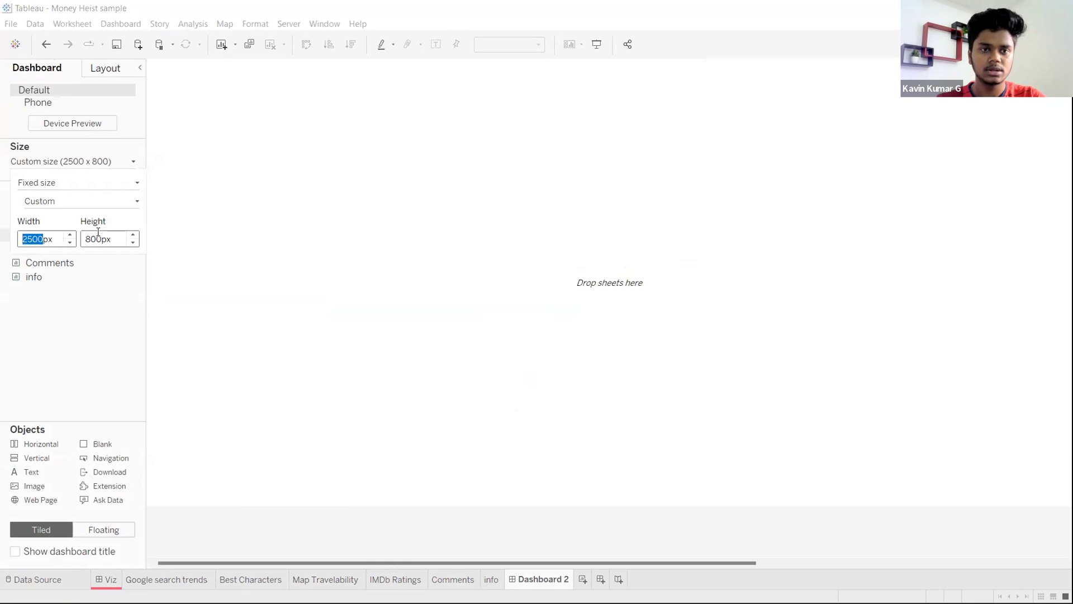
pyautogui.write('270')
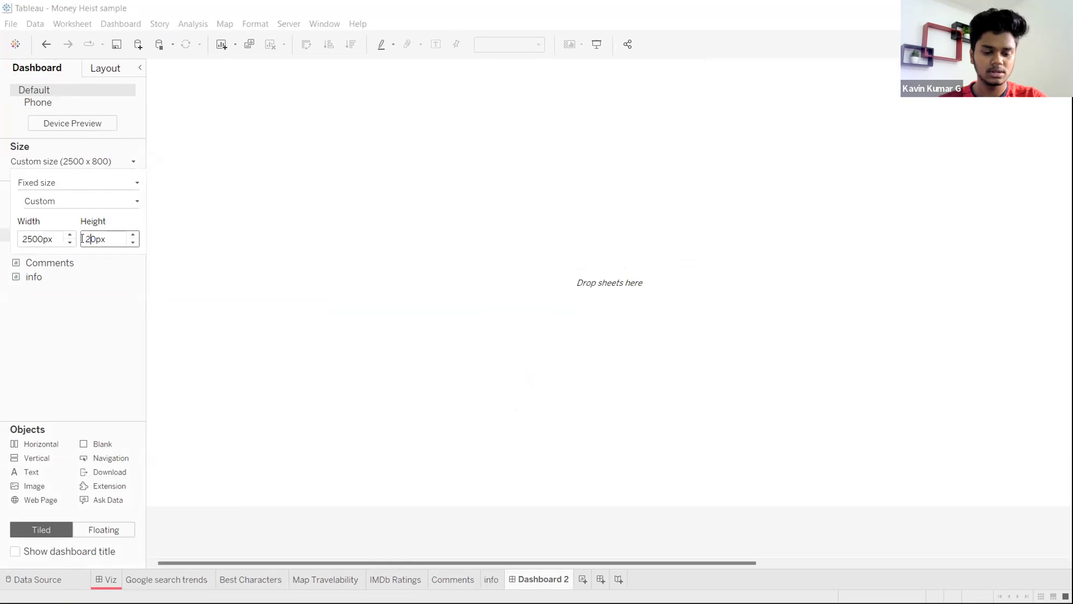
pyautogui.press('Return')
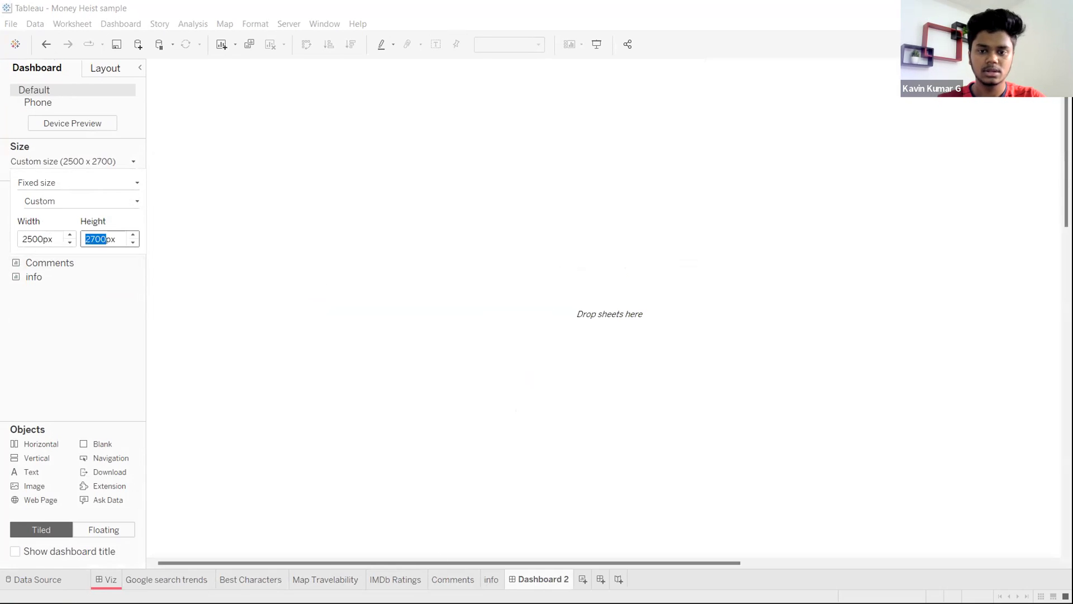
# - Check the Money heist artboard's dimensions in Adobe XD, and back in Tableau set the dashboard height to 1500 px
pyautogui.moveTo(537, 587)
pyautogui.click(606, 525)
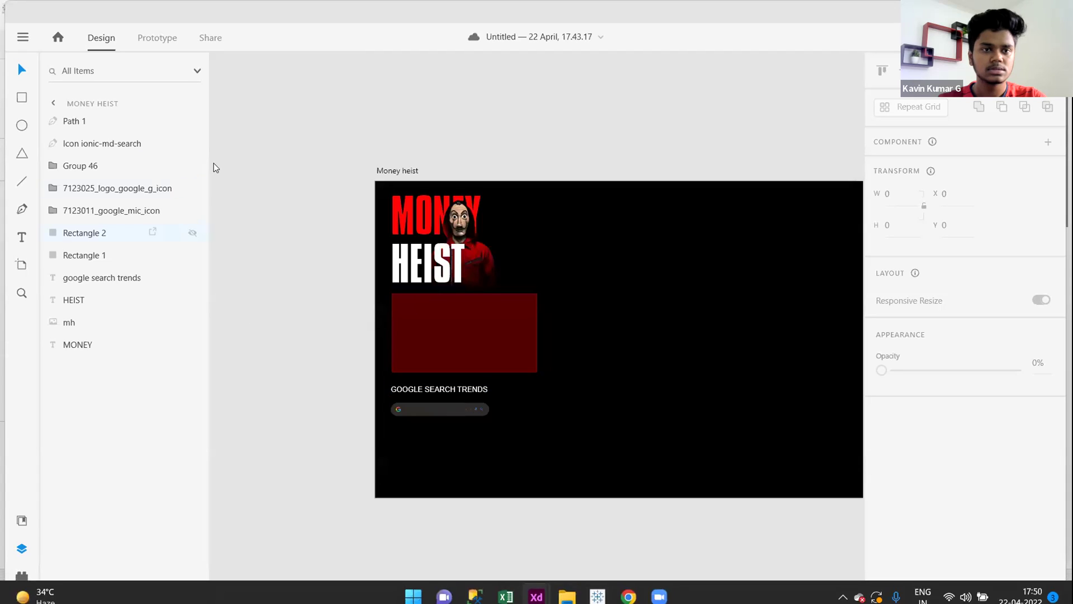
pyautogui.click(398, 171)
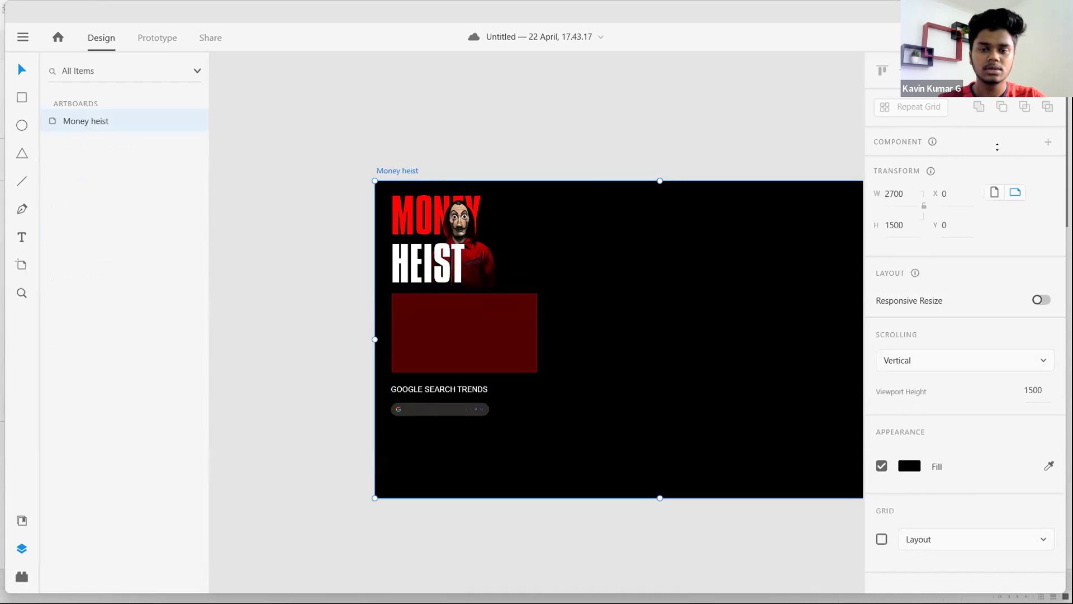
pyautogui.moveTo(602, 586)
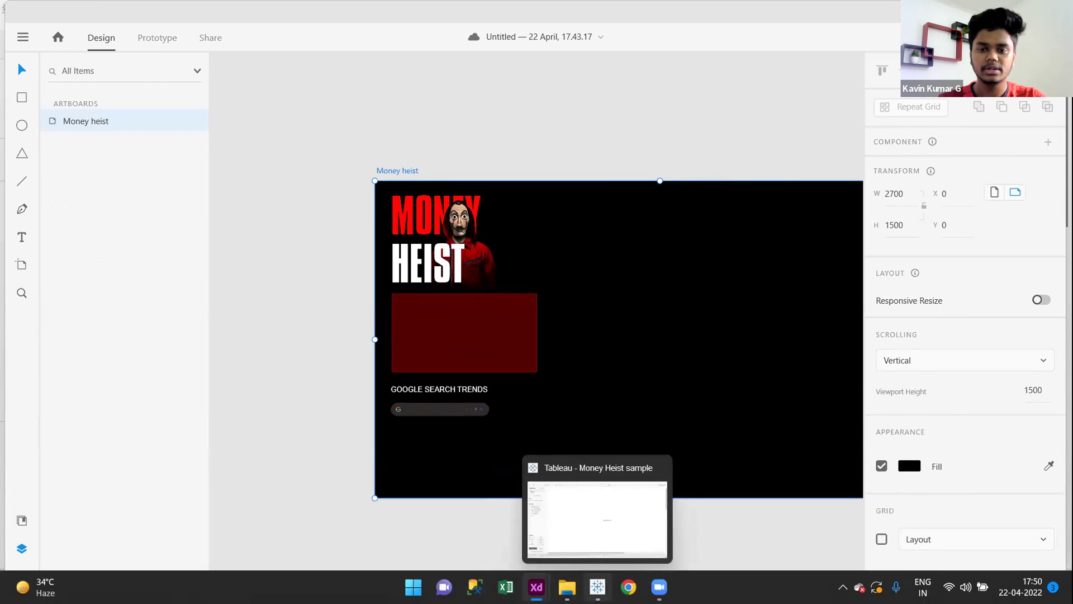
pyautogui.click(601, 519)
pyautogui.write('1500')
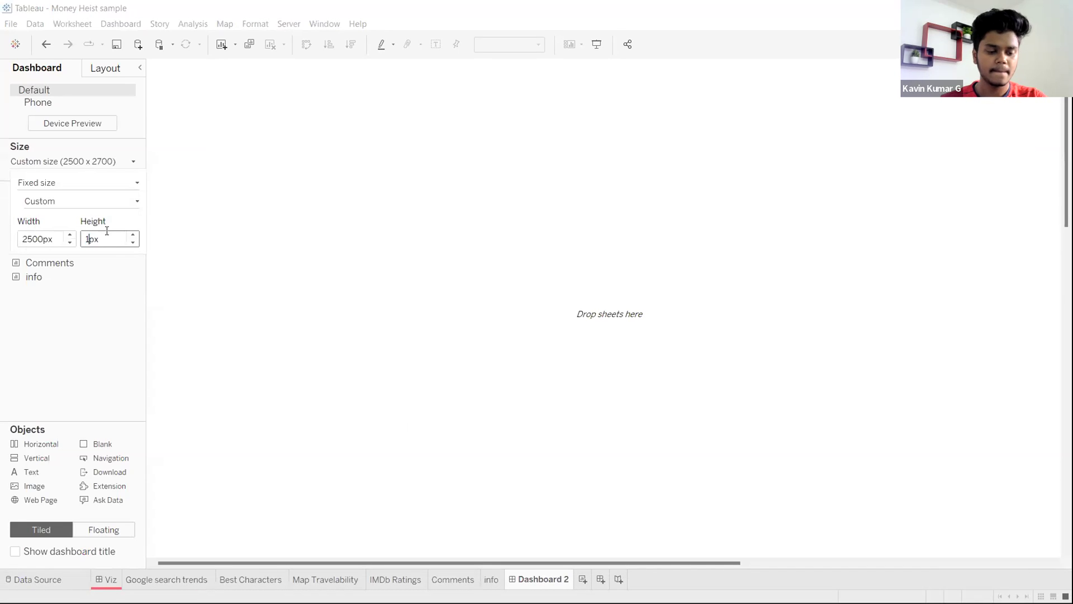
pyautogui.press('Return')
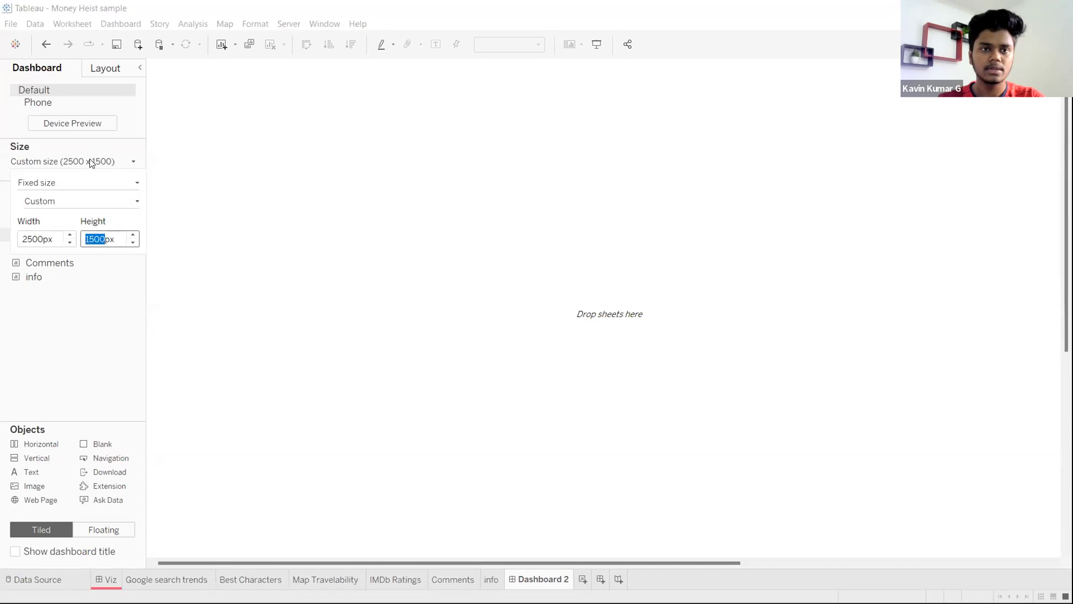
pyautogui.click(62, 305)
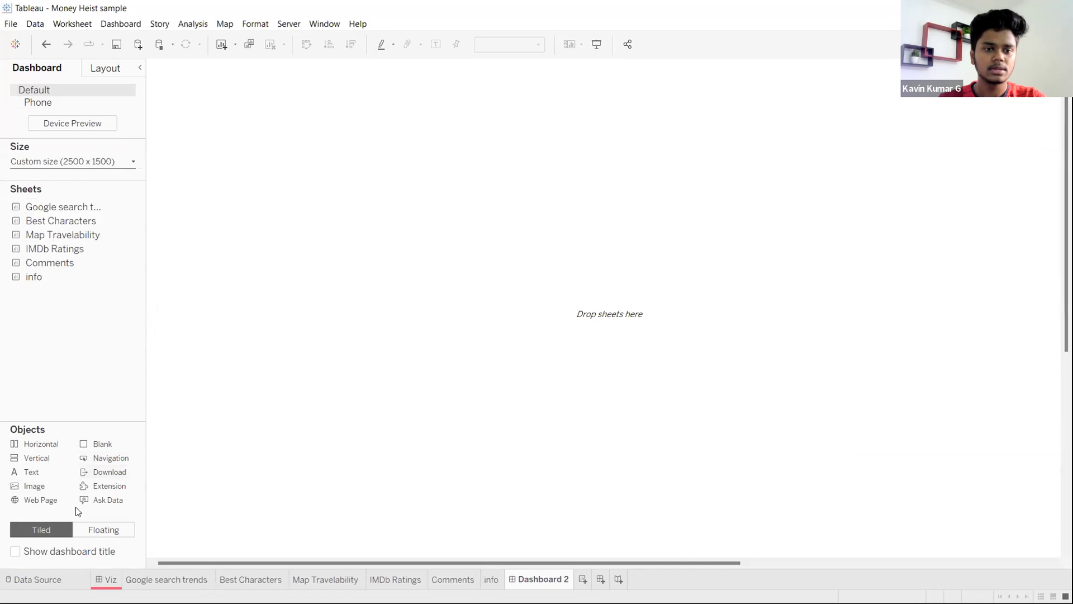
# - Insert money_heist.png from the WEBINAR folder into the dashboard as a floating image with Fit Image enabled
pyautogui.click(98, 529)
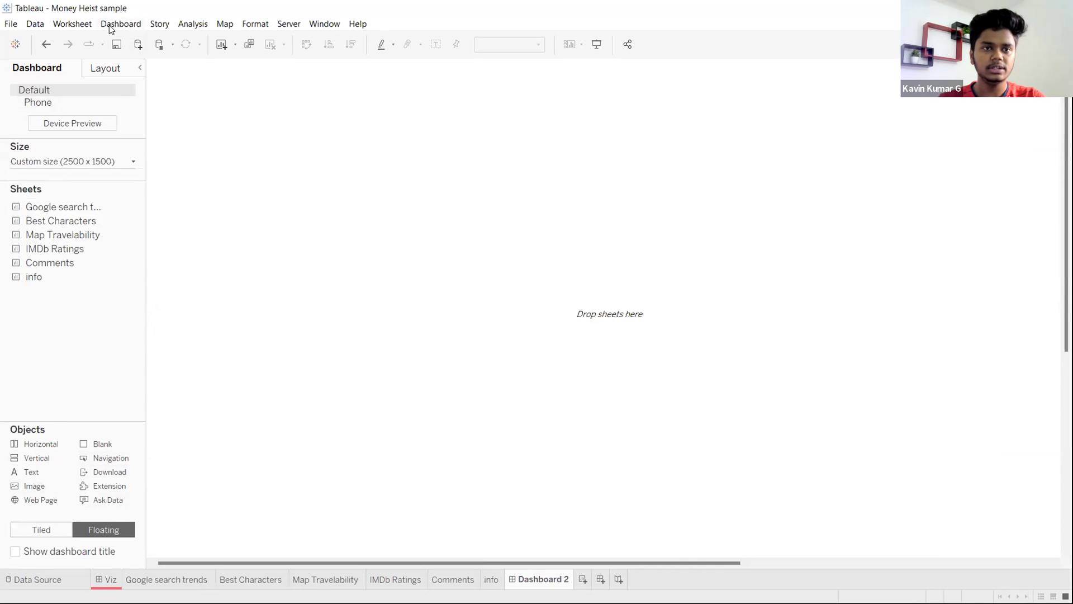
pyautogui.moveTo(36, 486); pyautogui.dragTo(289, 309)
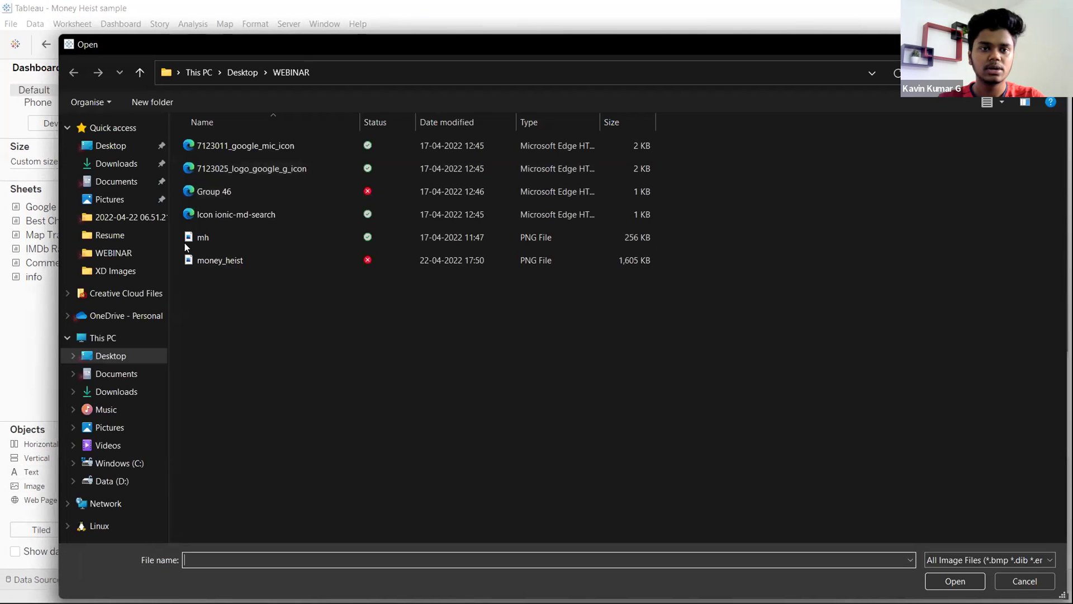
pyautogui.click(268, 258)
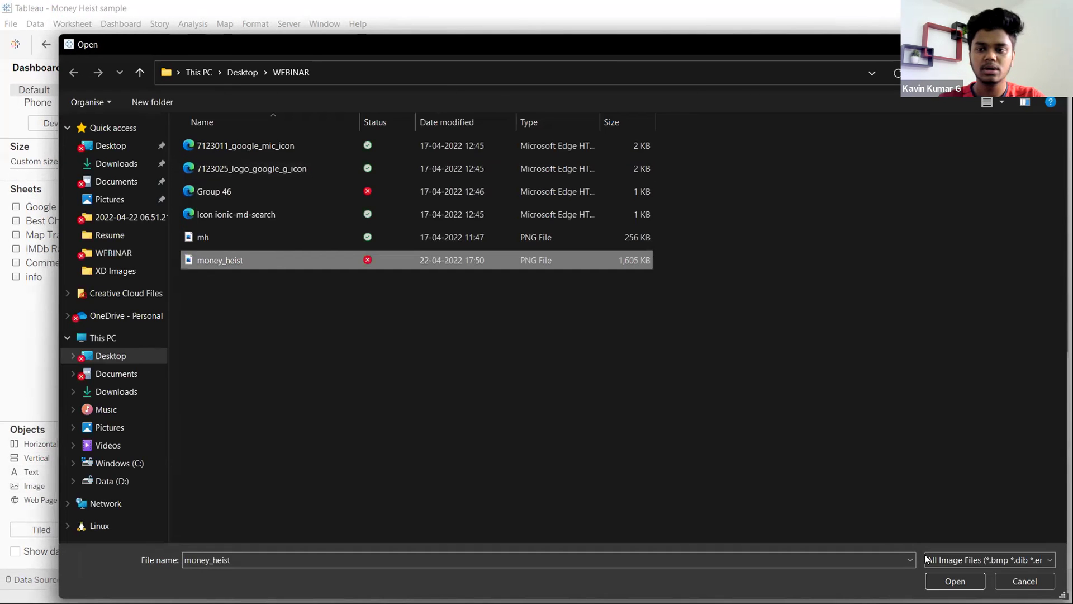
pyautogui.click(954, 581)
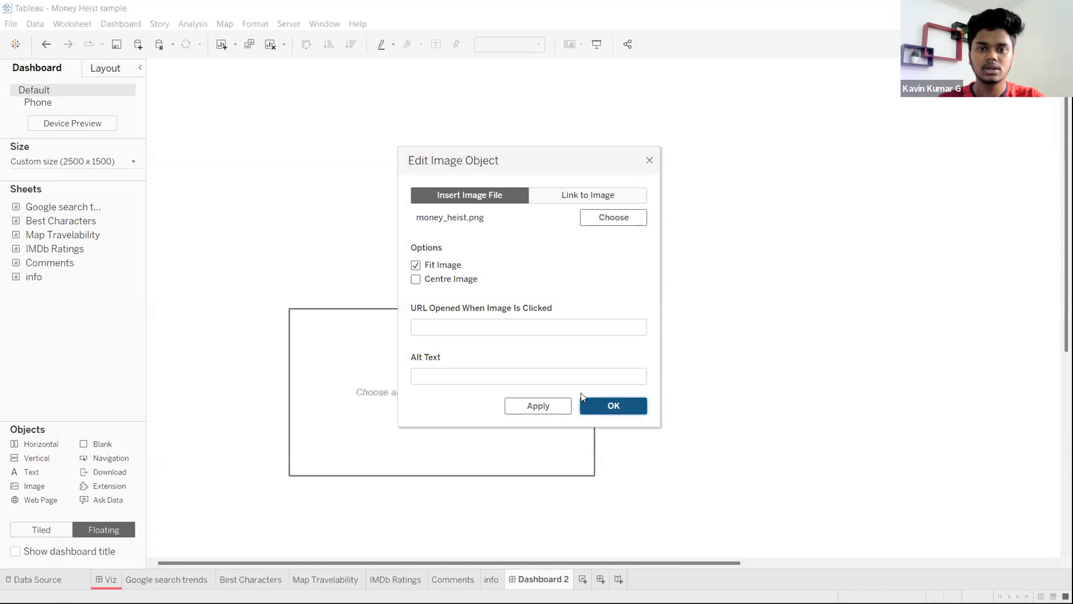
pyautogui.click(609, 404)
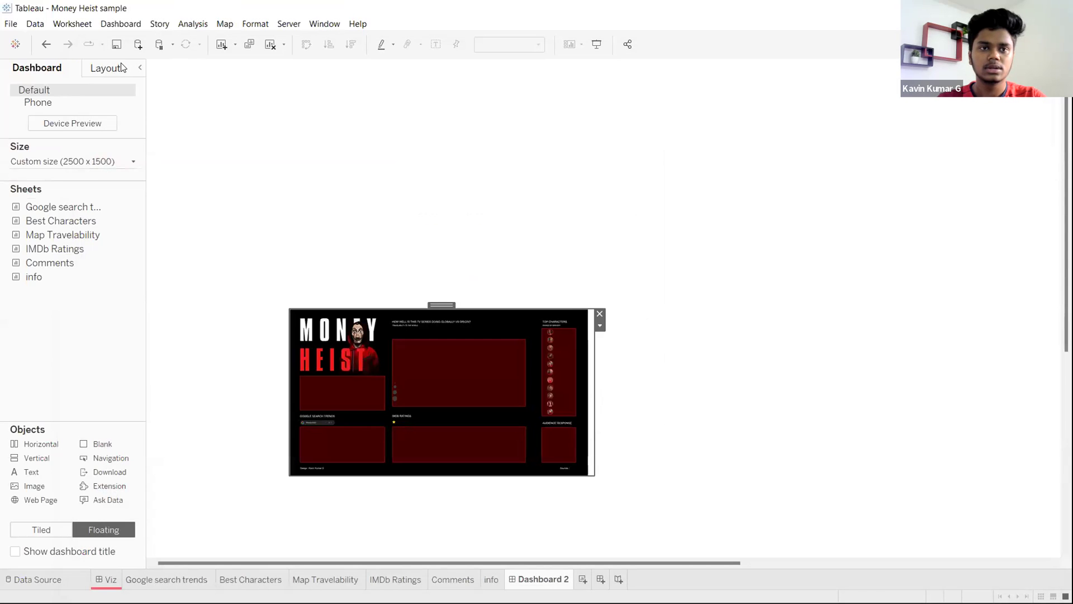
# - Position the money_heist.png background image at x 0, y 0
pyautogui.click(122, 67)
pyautogui.moveTo(31, 179); pyautogui.dragTo(5, 182)
pyautogui.write('0')
pyautogui.doubleClick(77, 177)
pyautogui.write('0')
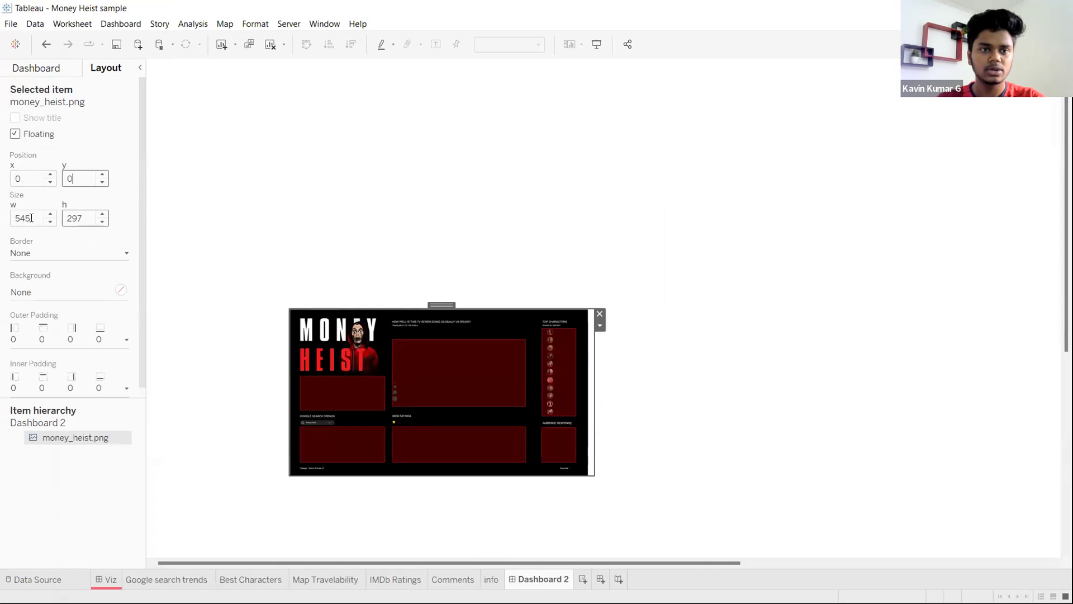
# - Resize the background image to 2500 wide by 1500 high
pyautogui.moveTo(31, 218); pyautogui.dragTo(2, 224)
pyautogui.write('2500')
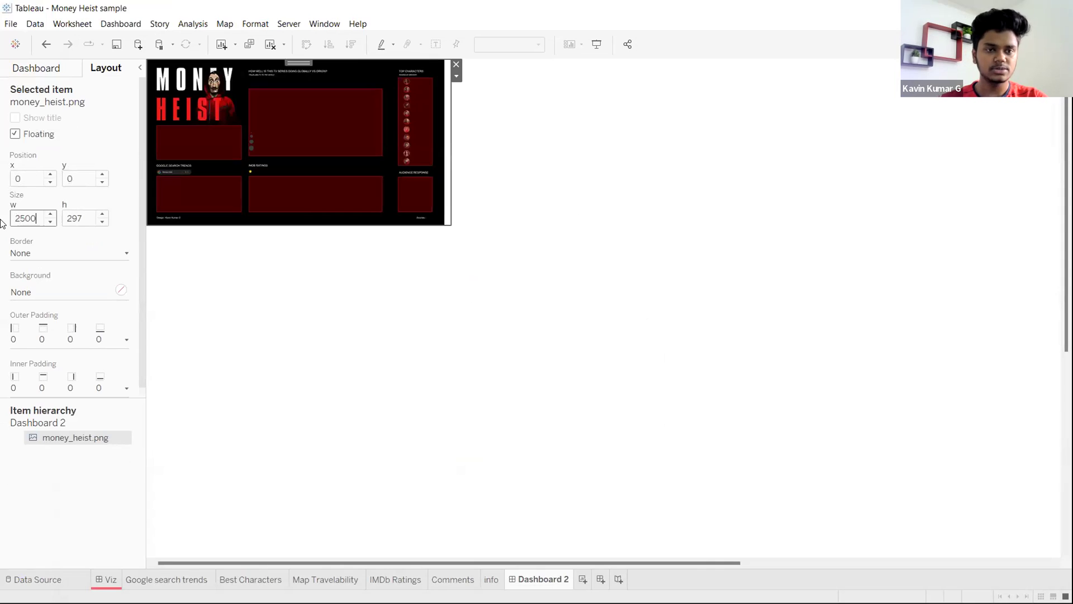
pyautogui.press('Return')
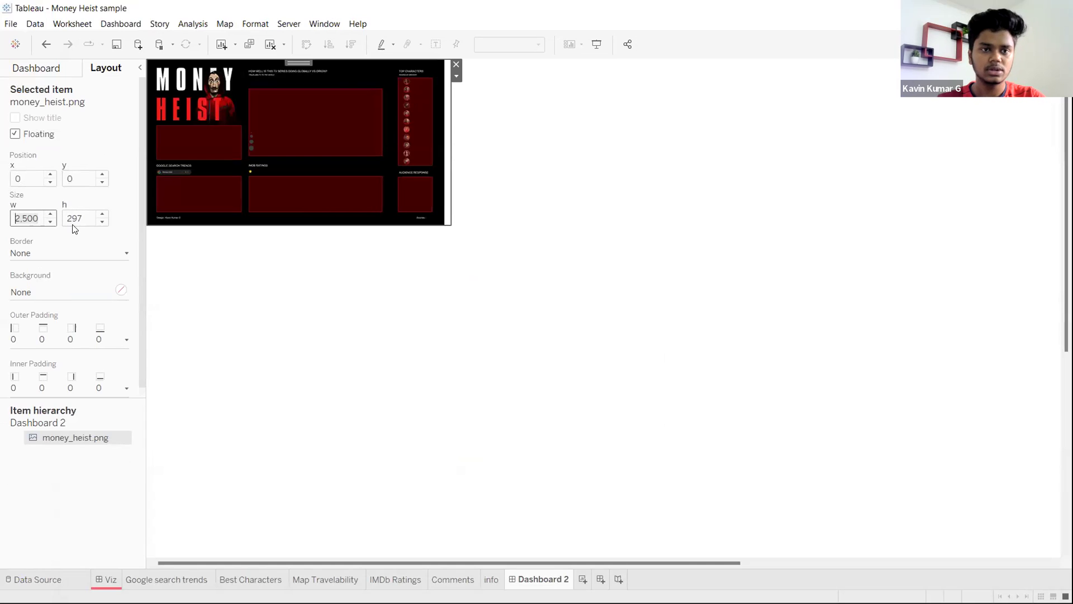
pyautogui.moveTo(82, 217); pyautogui.dragTo(63, 219)
pyautogui.write('1500')
pyautogui.press('Return')
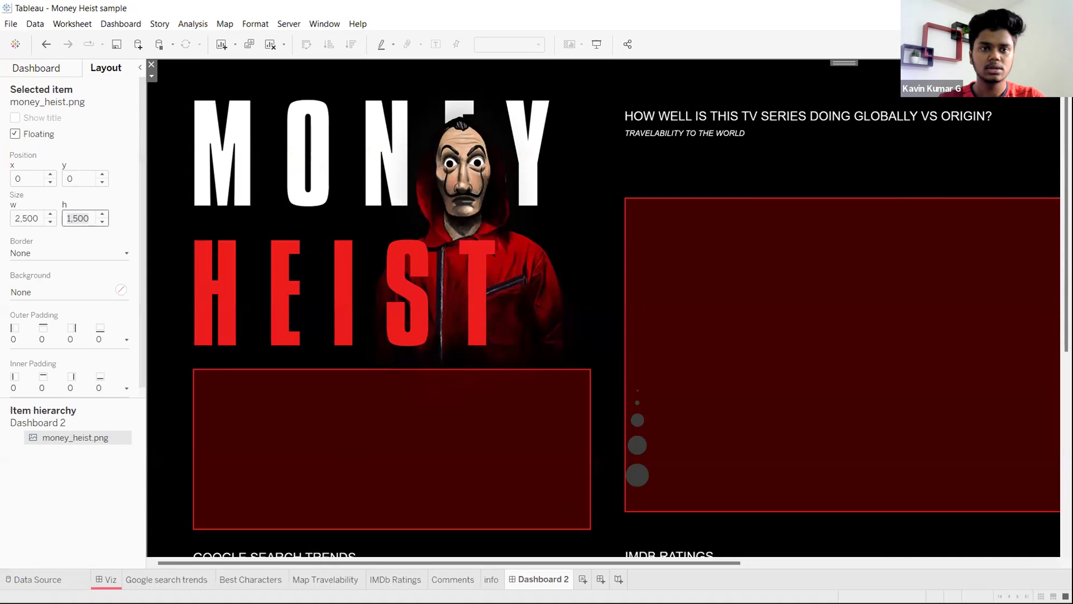
# - Place the Google search trends sheet as a floating chart on the box beneath the GOOGLE SEARCH TRENDS heading and hide its title
pyautogui.click(62, 75)
pyautogui.click(93, 70)
pyautogui.moveTo(1066, 224); pyautogui.dragTo(1066, 260)
pyautogui.scroll(-8, 434, 392)
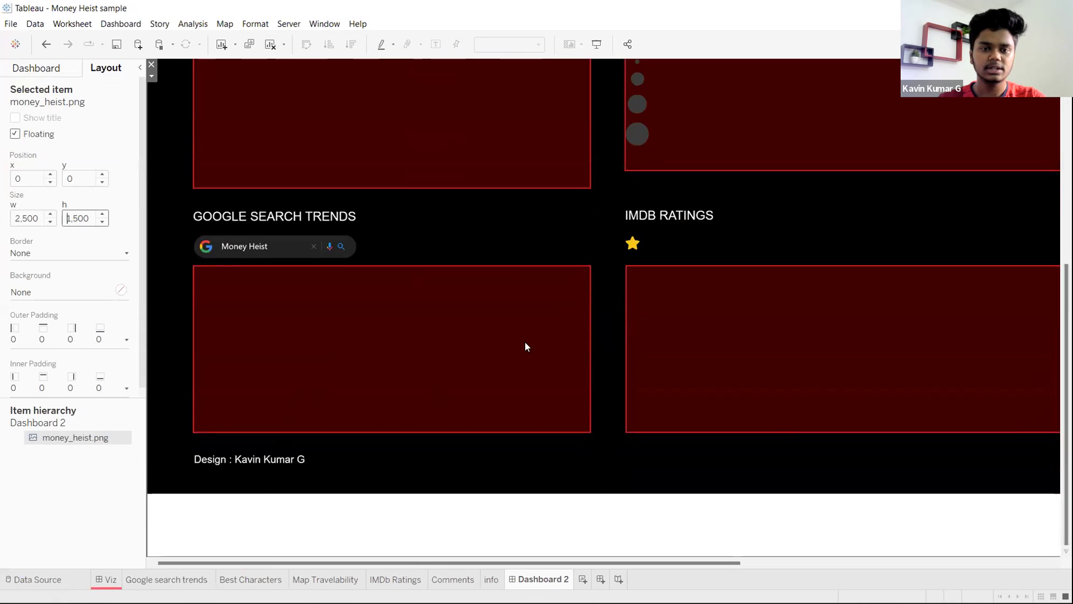
pyautogui.click(56, 72)
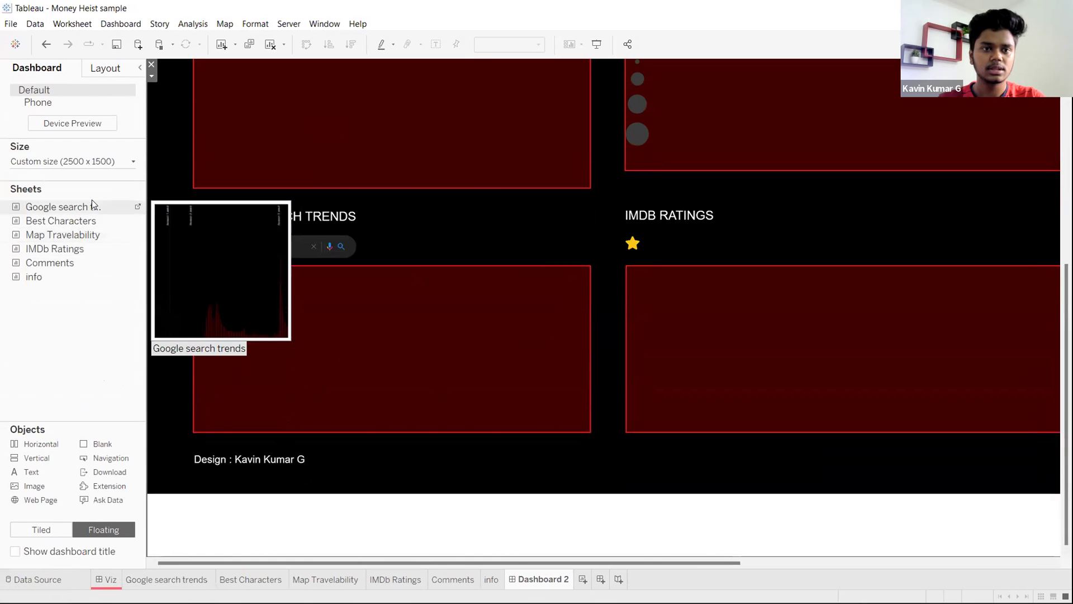
pyautogui.moveTo(93, 200); pyautogui.dragTo(193, 262)
pyautogui.moveTo(502, 422); pyautogui.dragTo(502, 422)
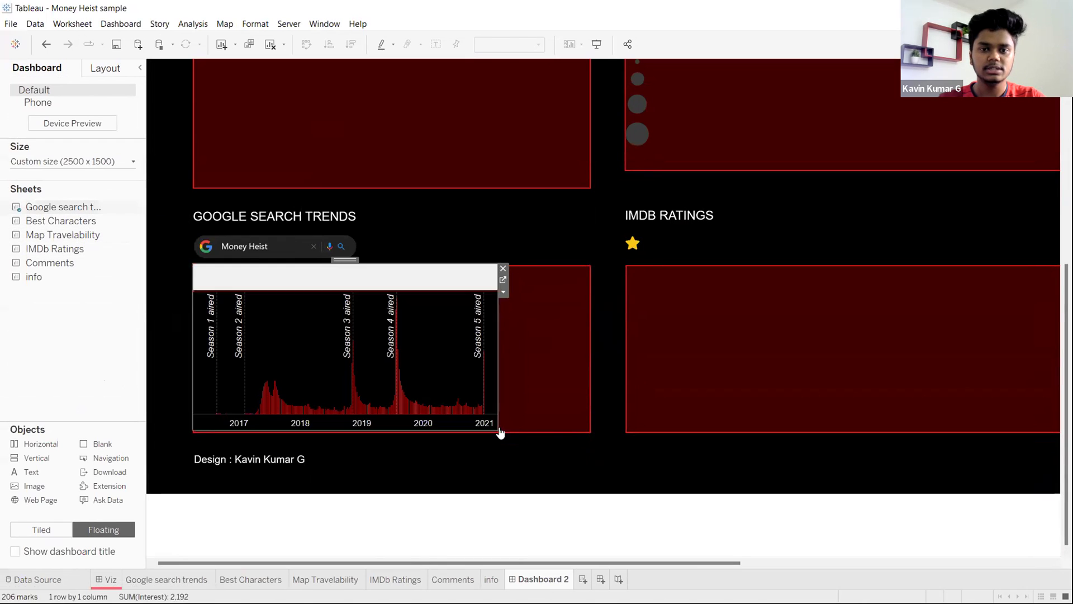
pyautogui.rightClick(268, 277)
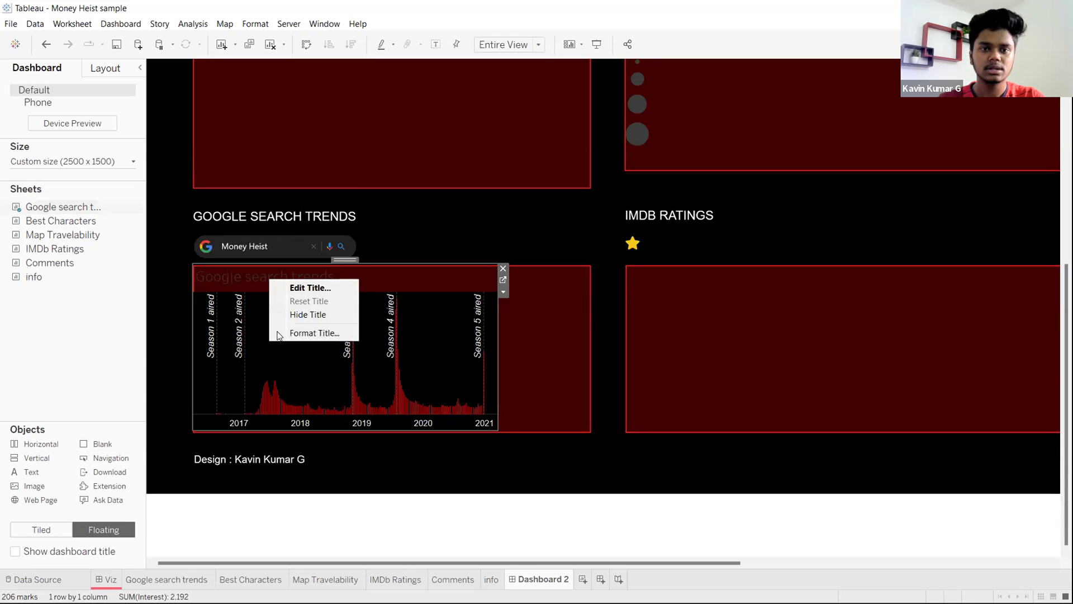
pyautogui.click(307, 314)
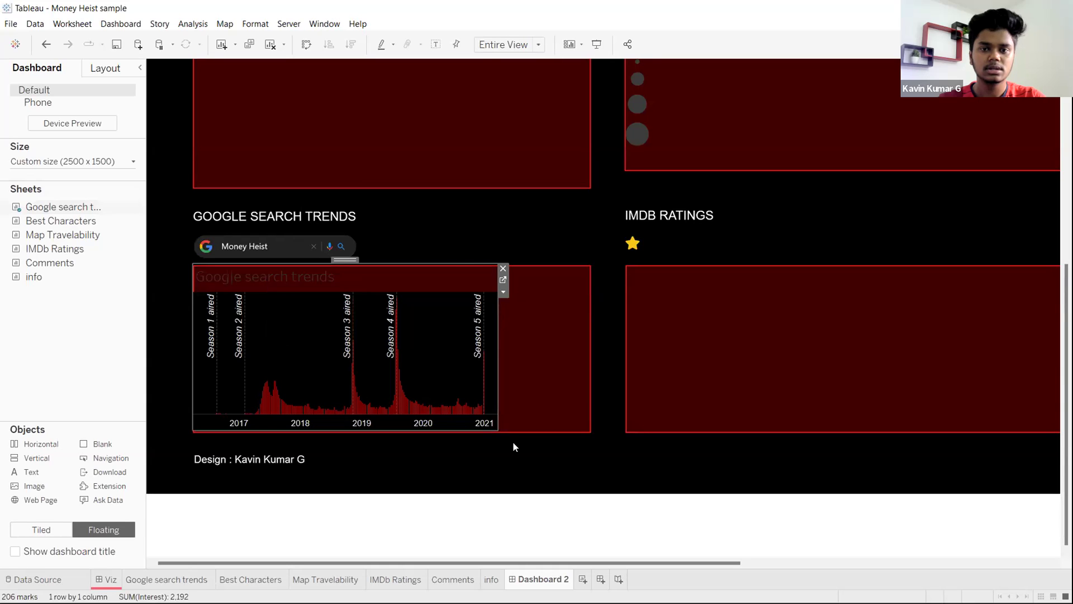
# - Set the Google search trends chart's worksheet shading to None and nudge the chart into line with its red box
pyautogui.rightClick(421, 295)
pyautogui.click(450, 364)
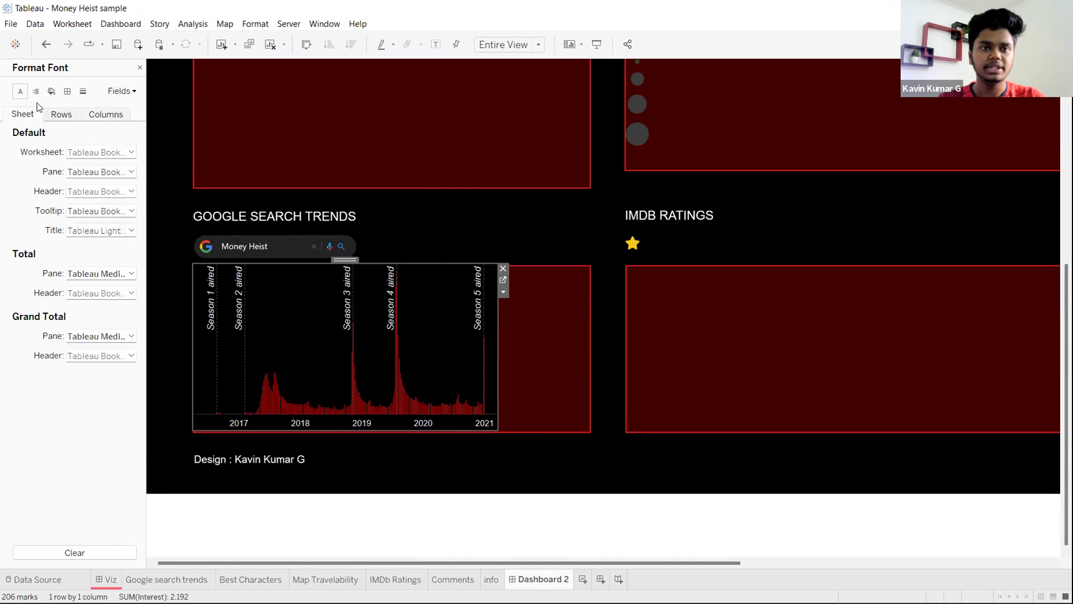
pyautogui.click(50, 91)
pyautogui.click(95, 152)
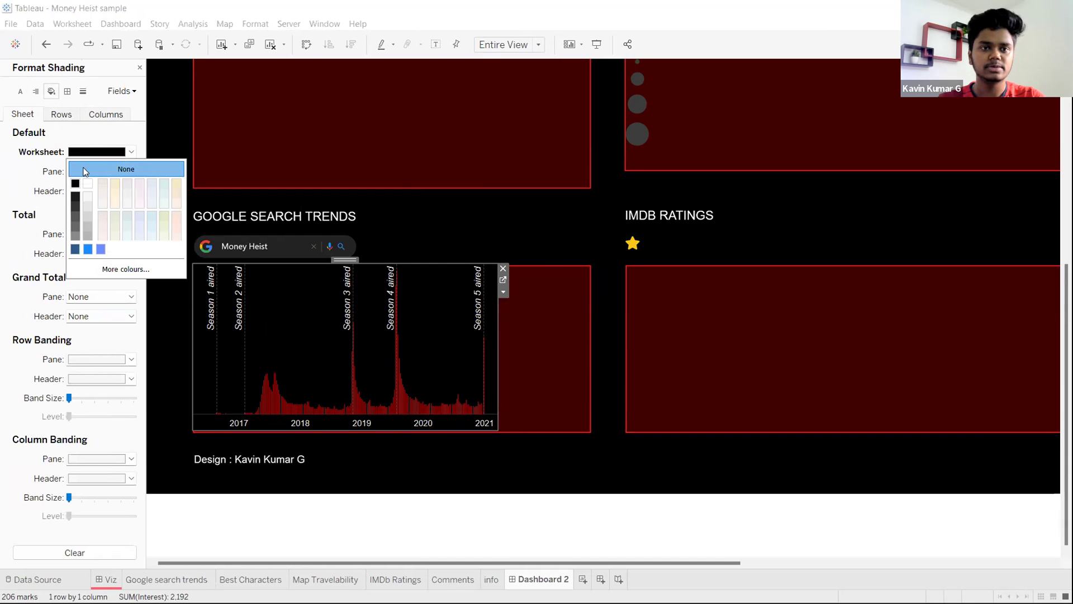
pyautogui.click(85, 170)
pyautogui.moveTo(365, 264); pyautogui.dragTo(351, 262)
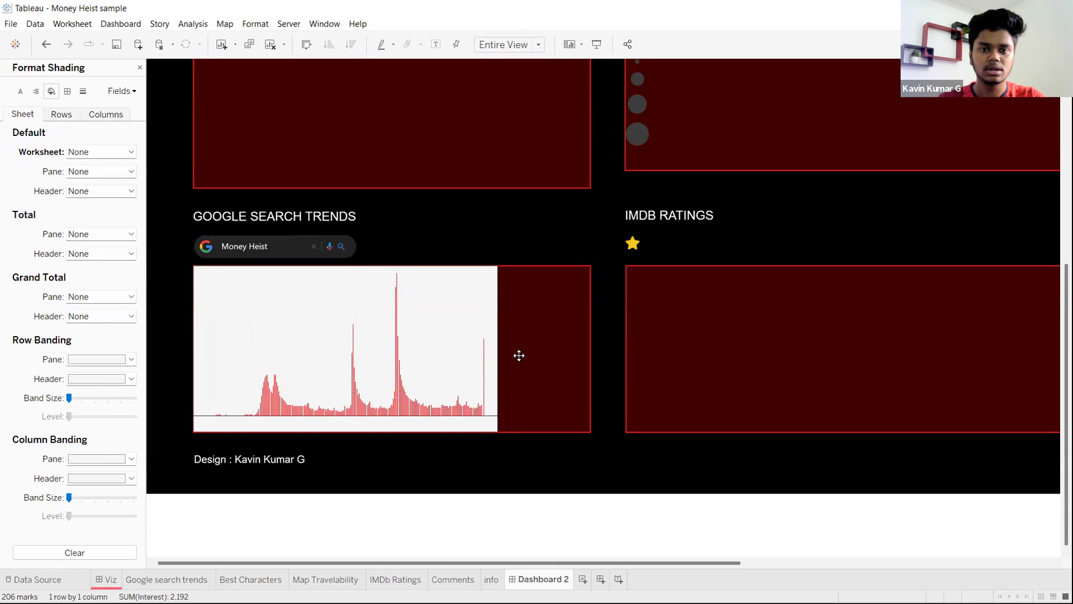